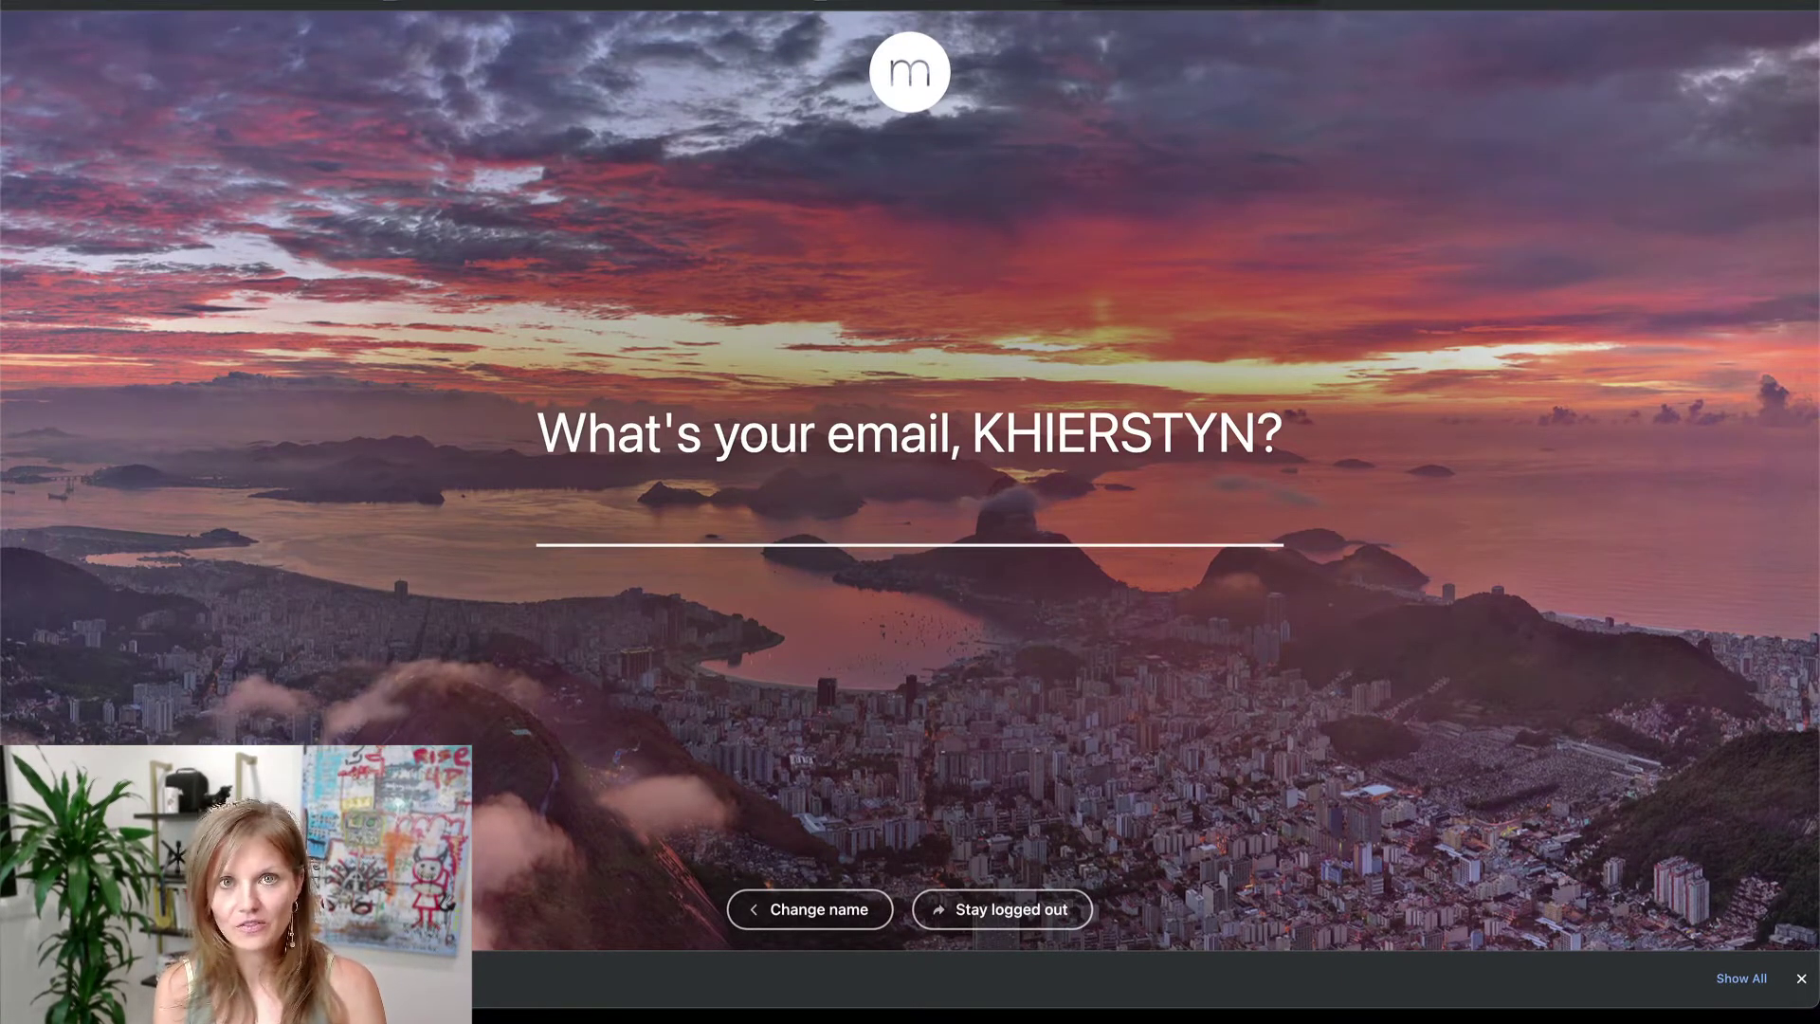
Step: Open Facebook and go to the Matt's Mutts Apparel Page from the list of managed Pages
{"action": "type", "text": "facebook"}
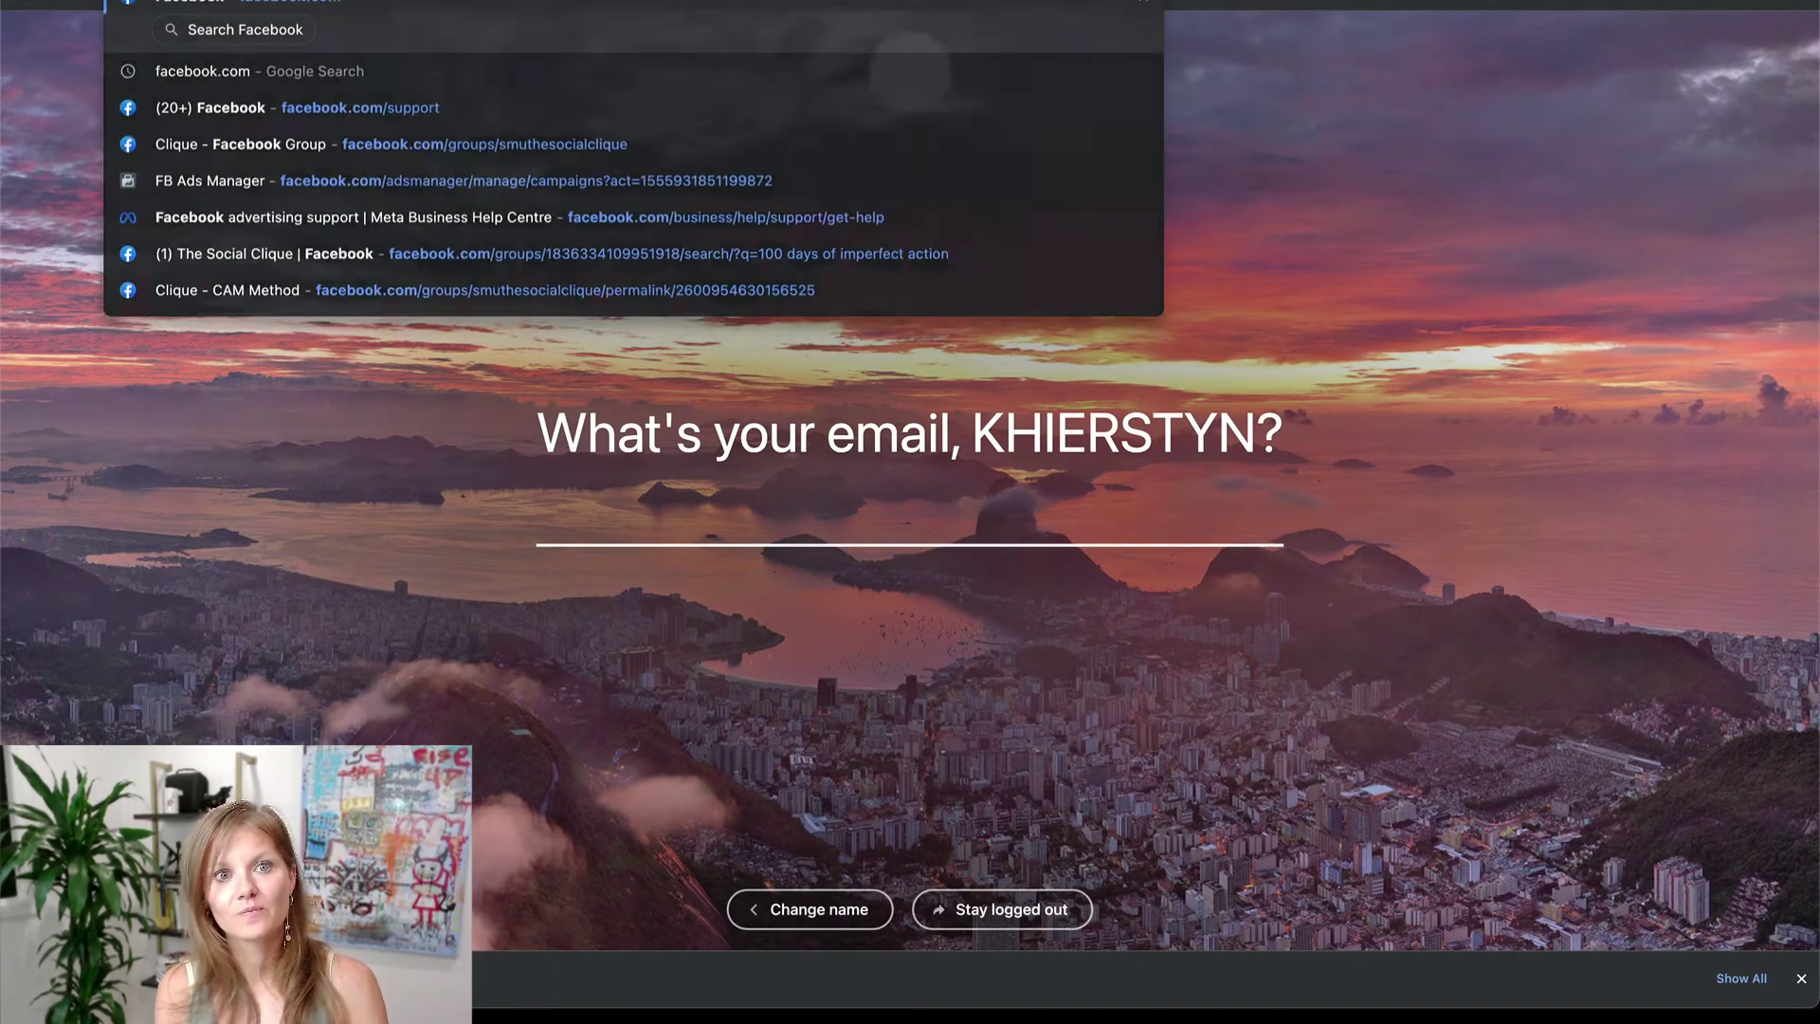
{"action": "key", "text": "Return"}
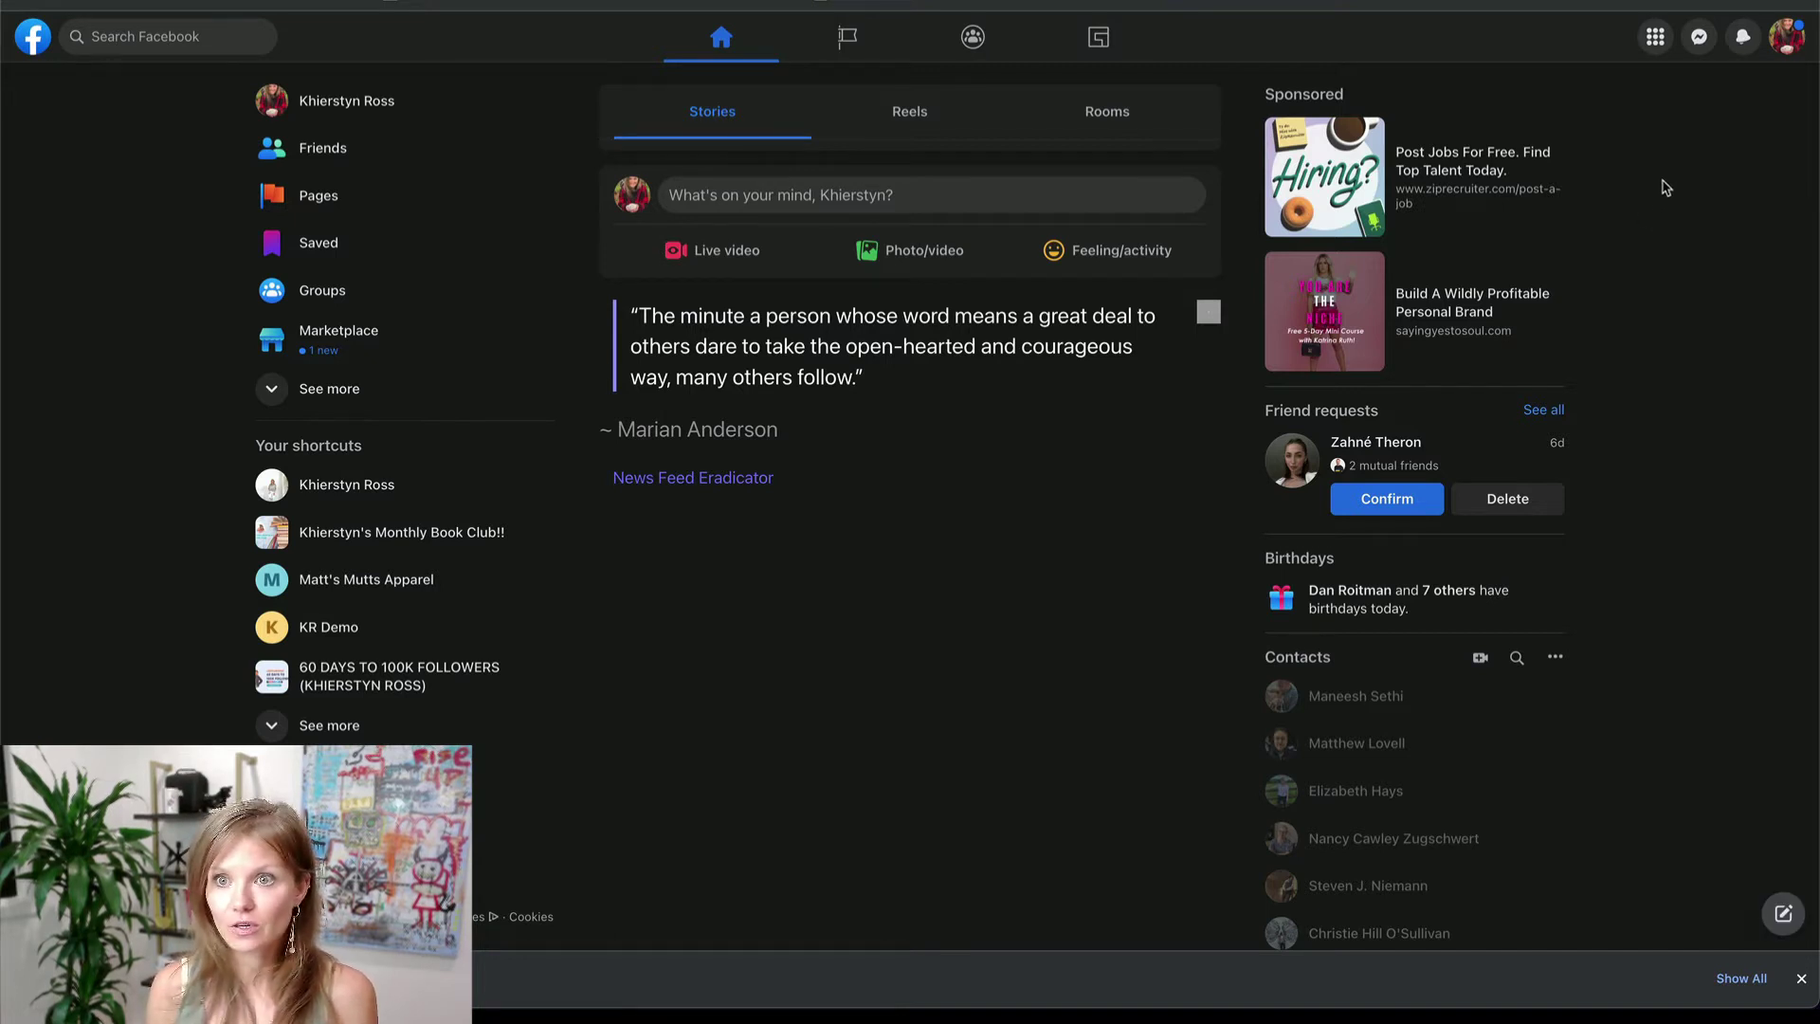
{"action": "left_click", "coordinate": [1655, 38]}
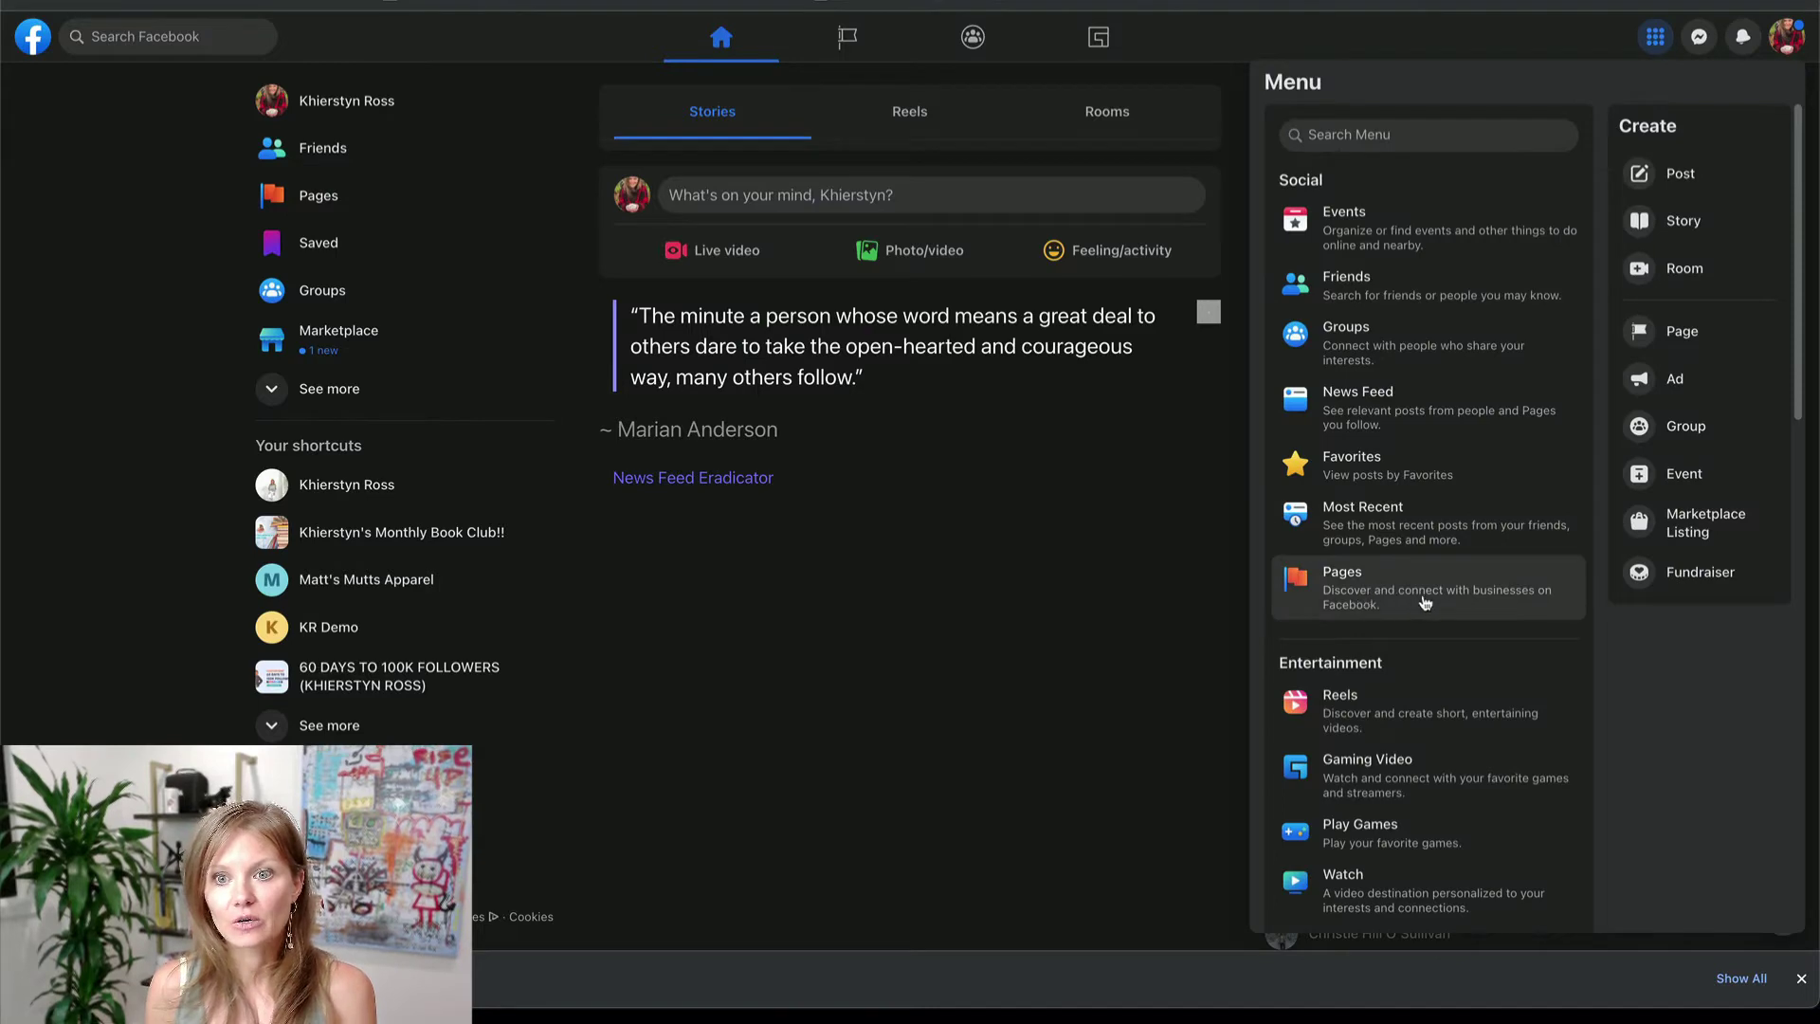
{"action": "left_click", "coordinate": [316, 196]}
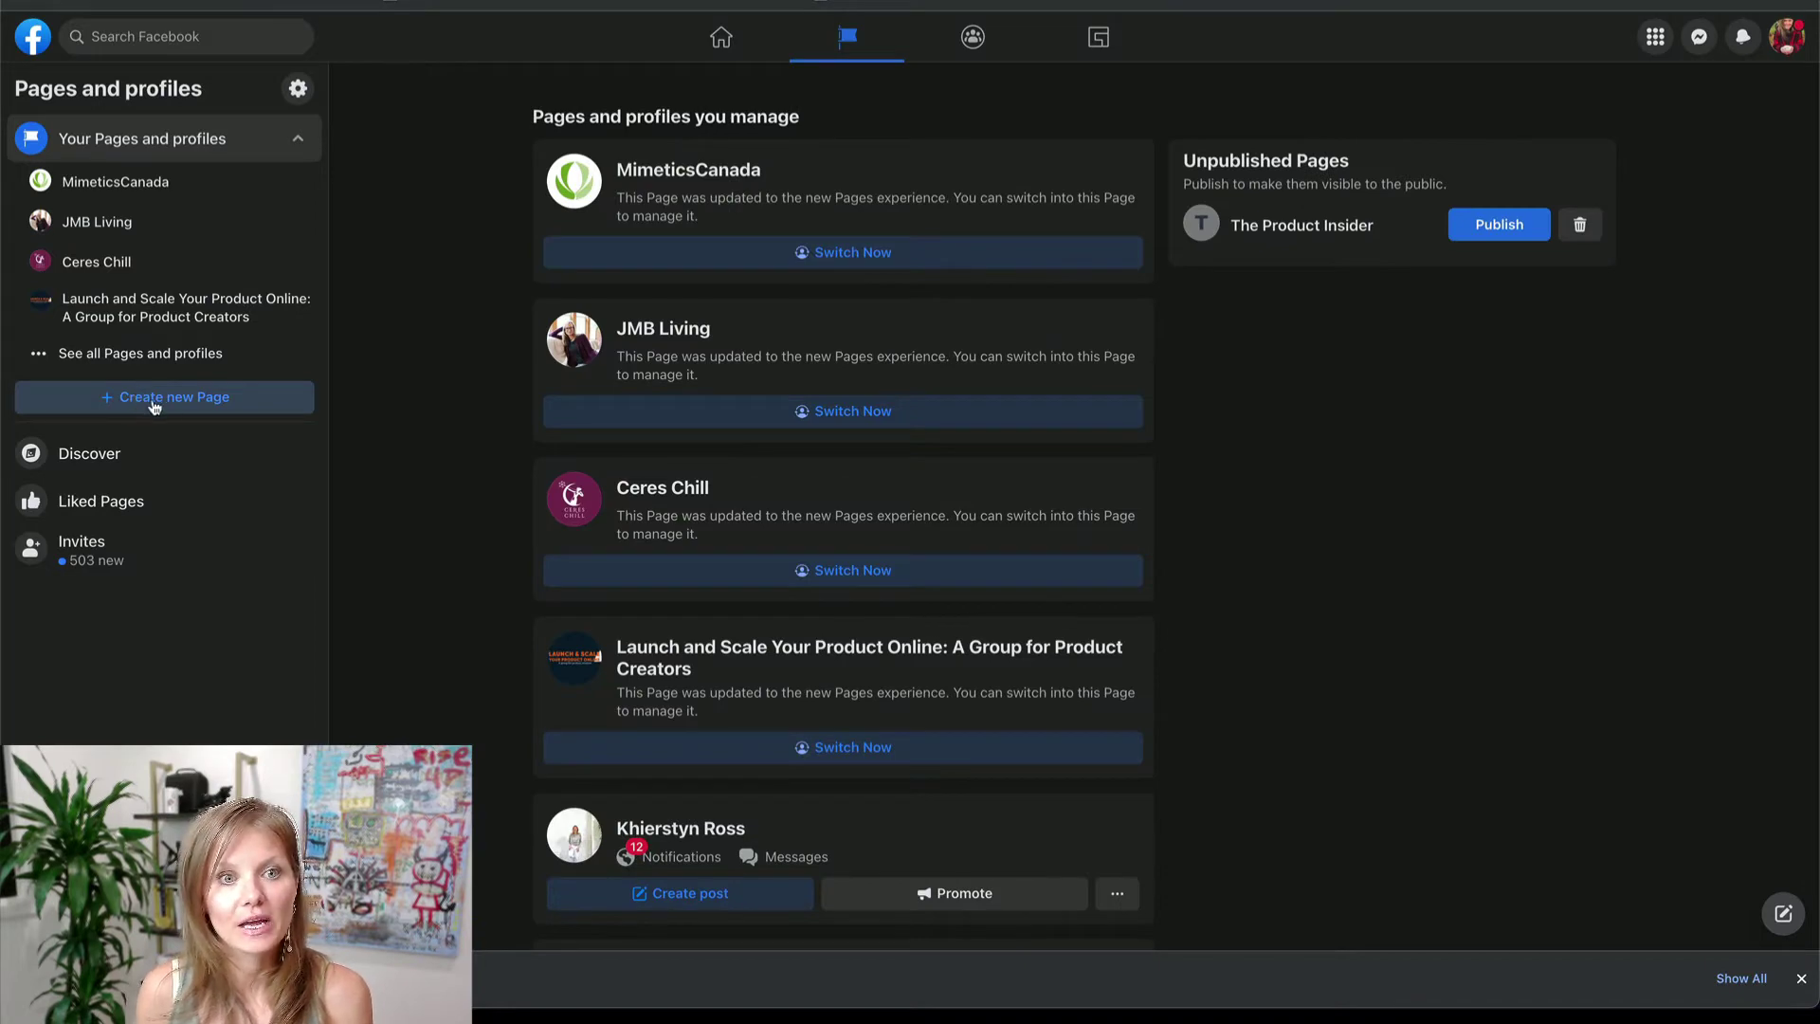
{"action": "scroll", "coordinate": [459, 616], "scroll_direction": "down", "scroll_amount": 14}
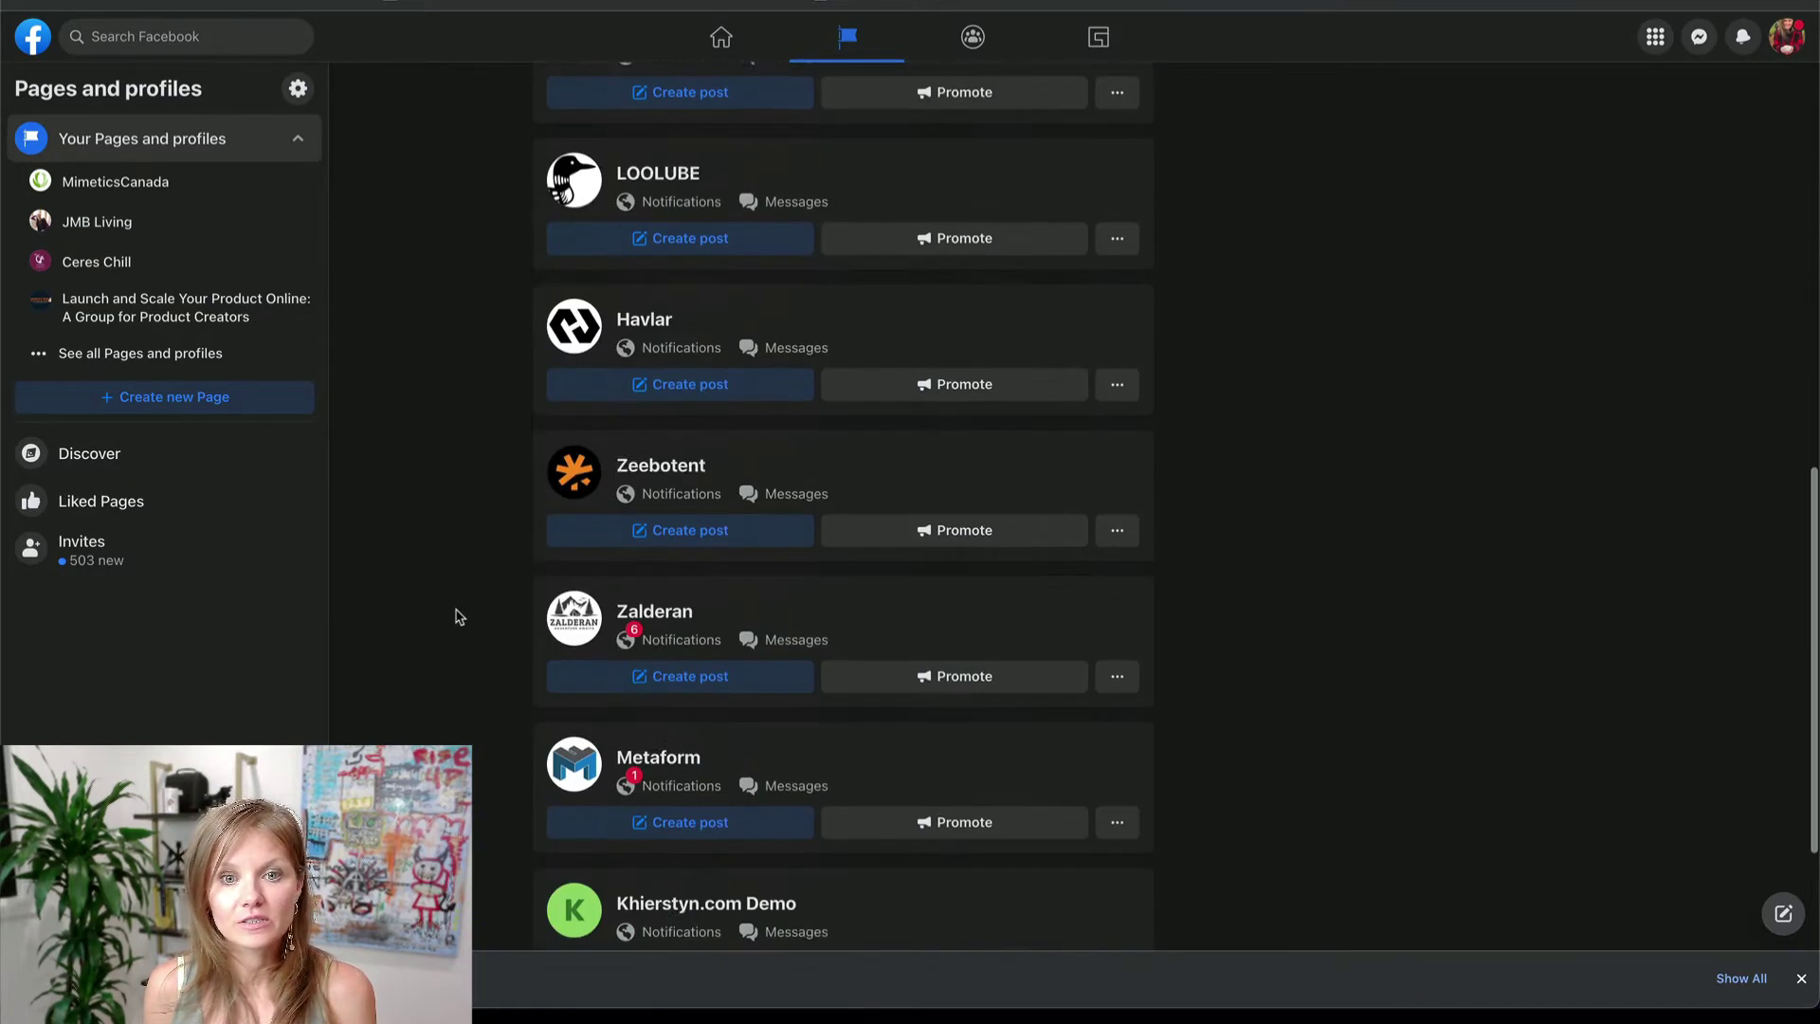
{"action": "left_click", "coordinate": [728, 825]}
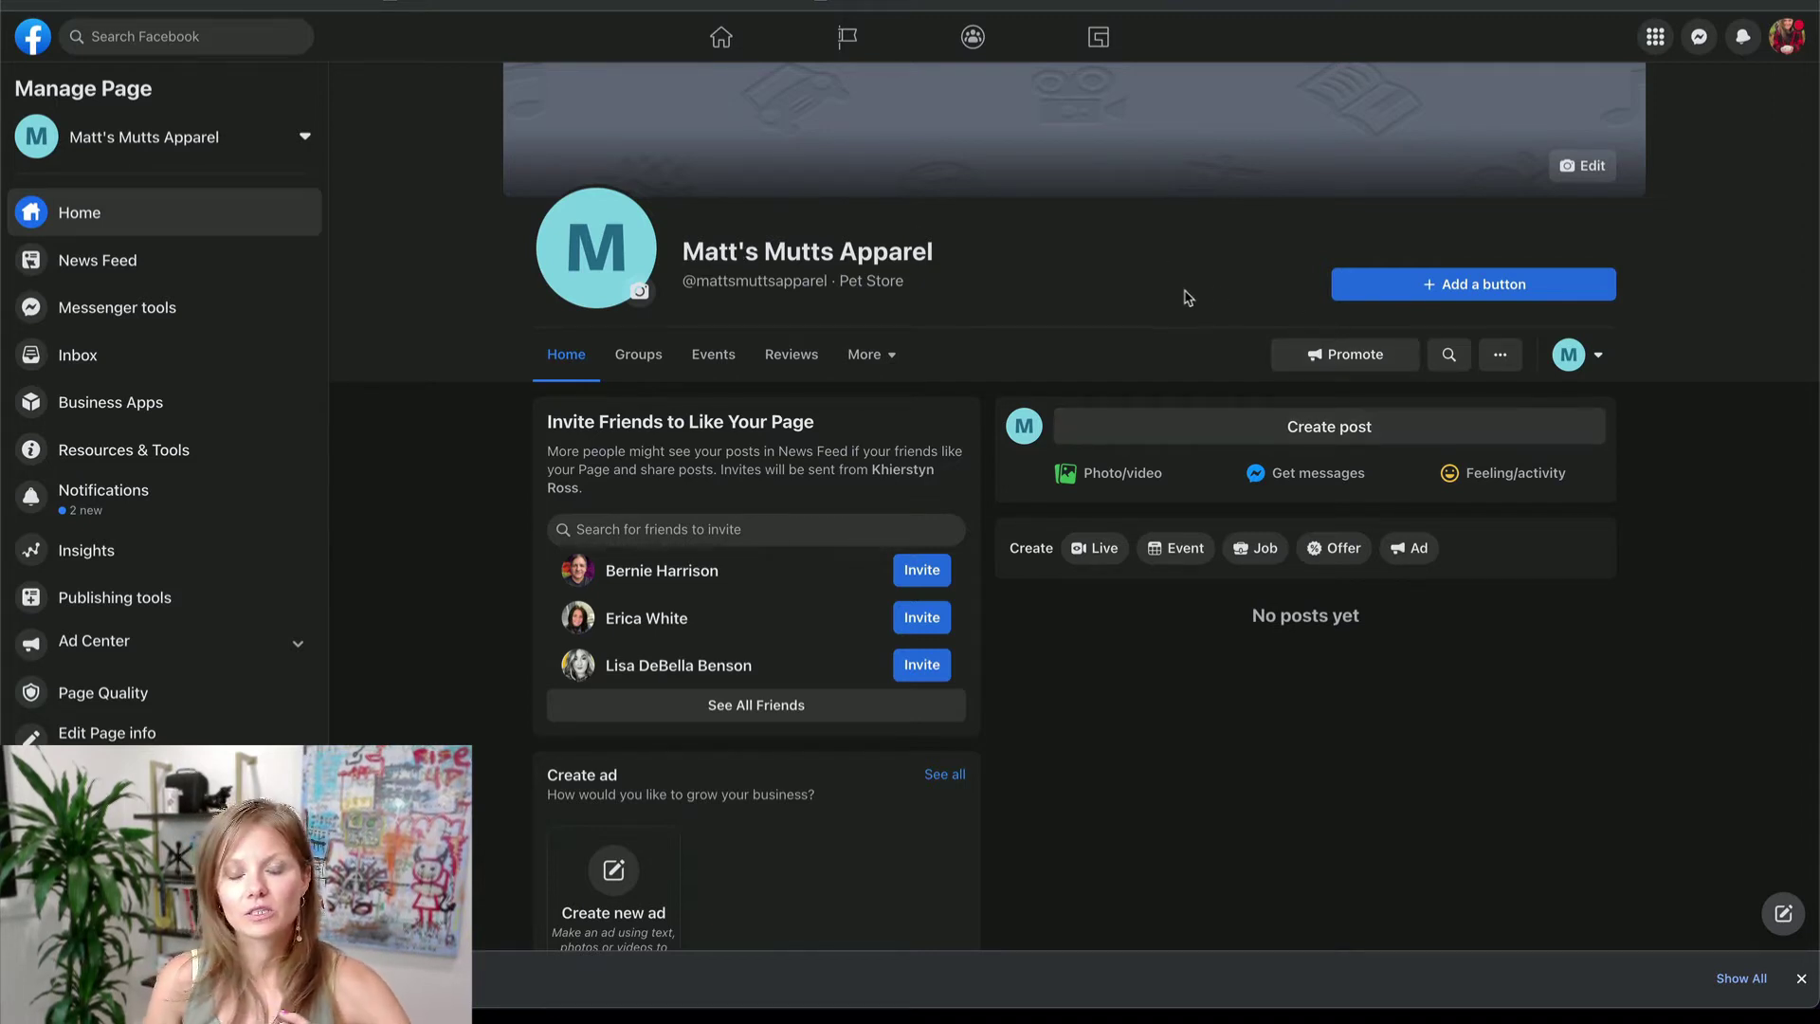
Step: Start shop setup through the Page's Sell your products business tool and proceed to the checkout method choices
{"action": "scroll", "coordinate": [1779, 417], "scroll_direction": "up", "scroll_amount": 3}
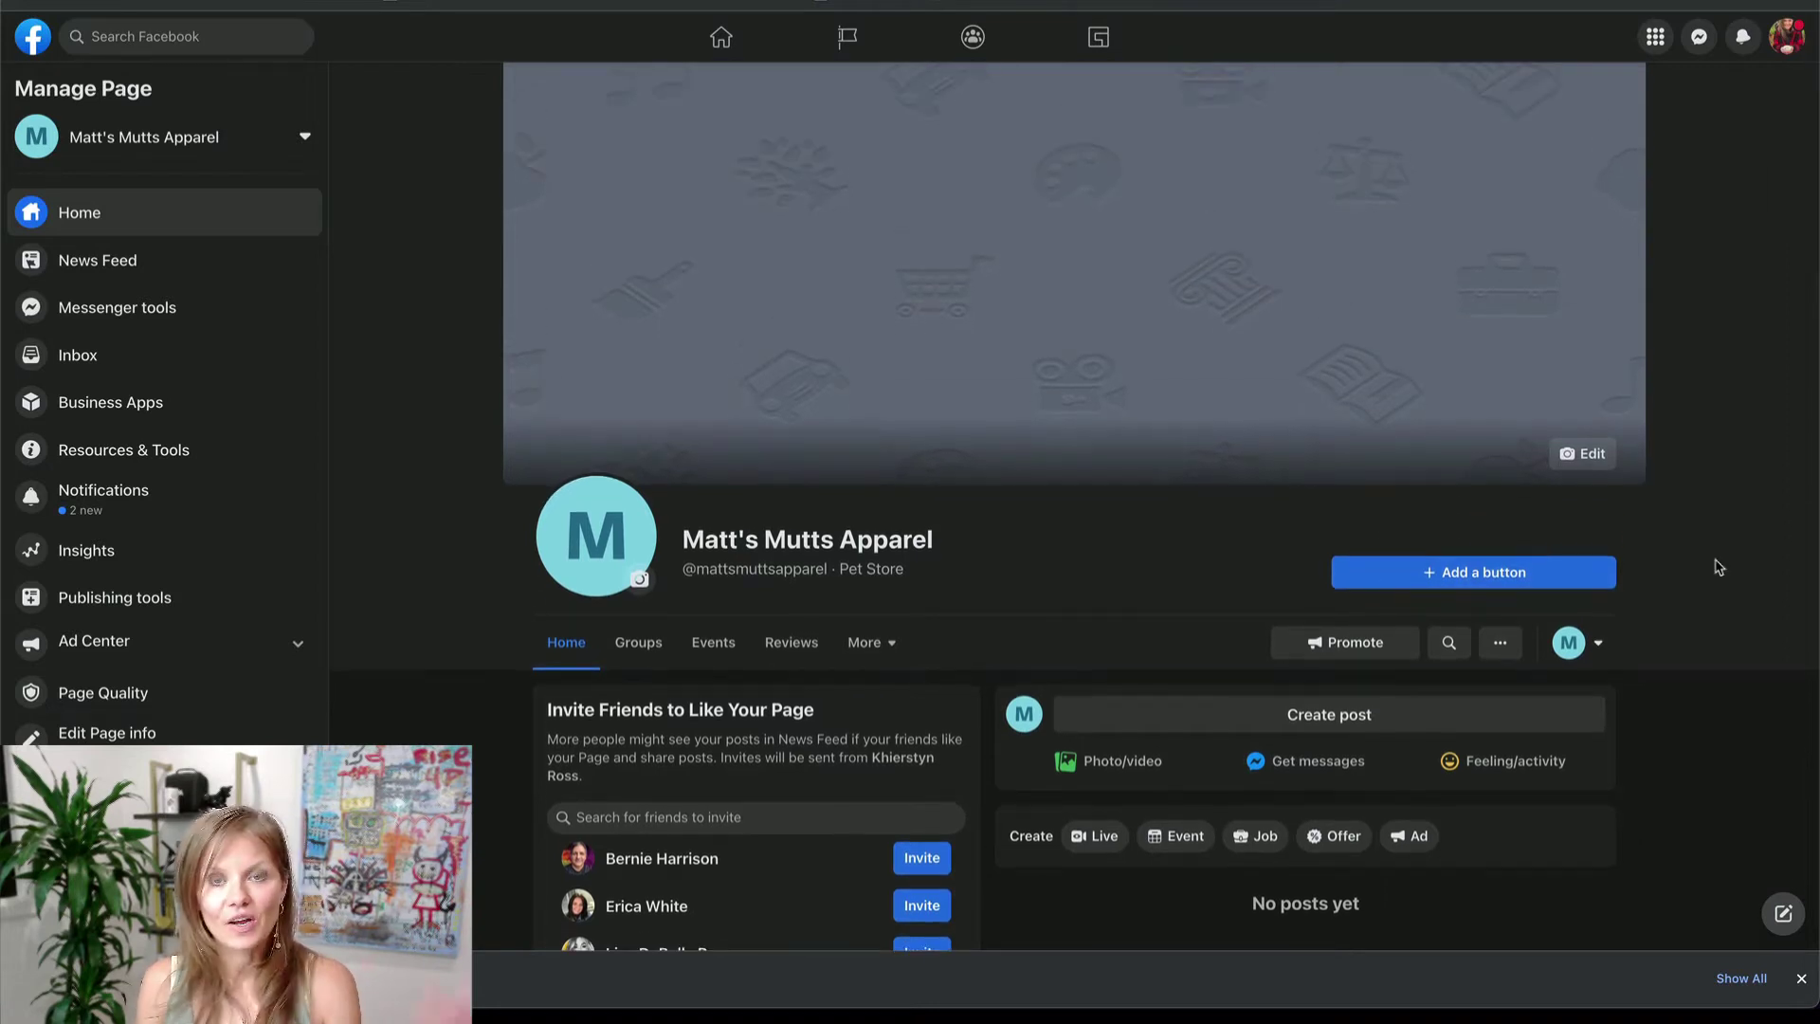
{"action": "scroll", "coordinate": [1718, 566], "scroll_direction": "down", "scroll_amount": 10}
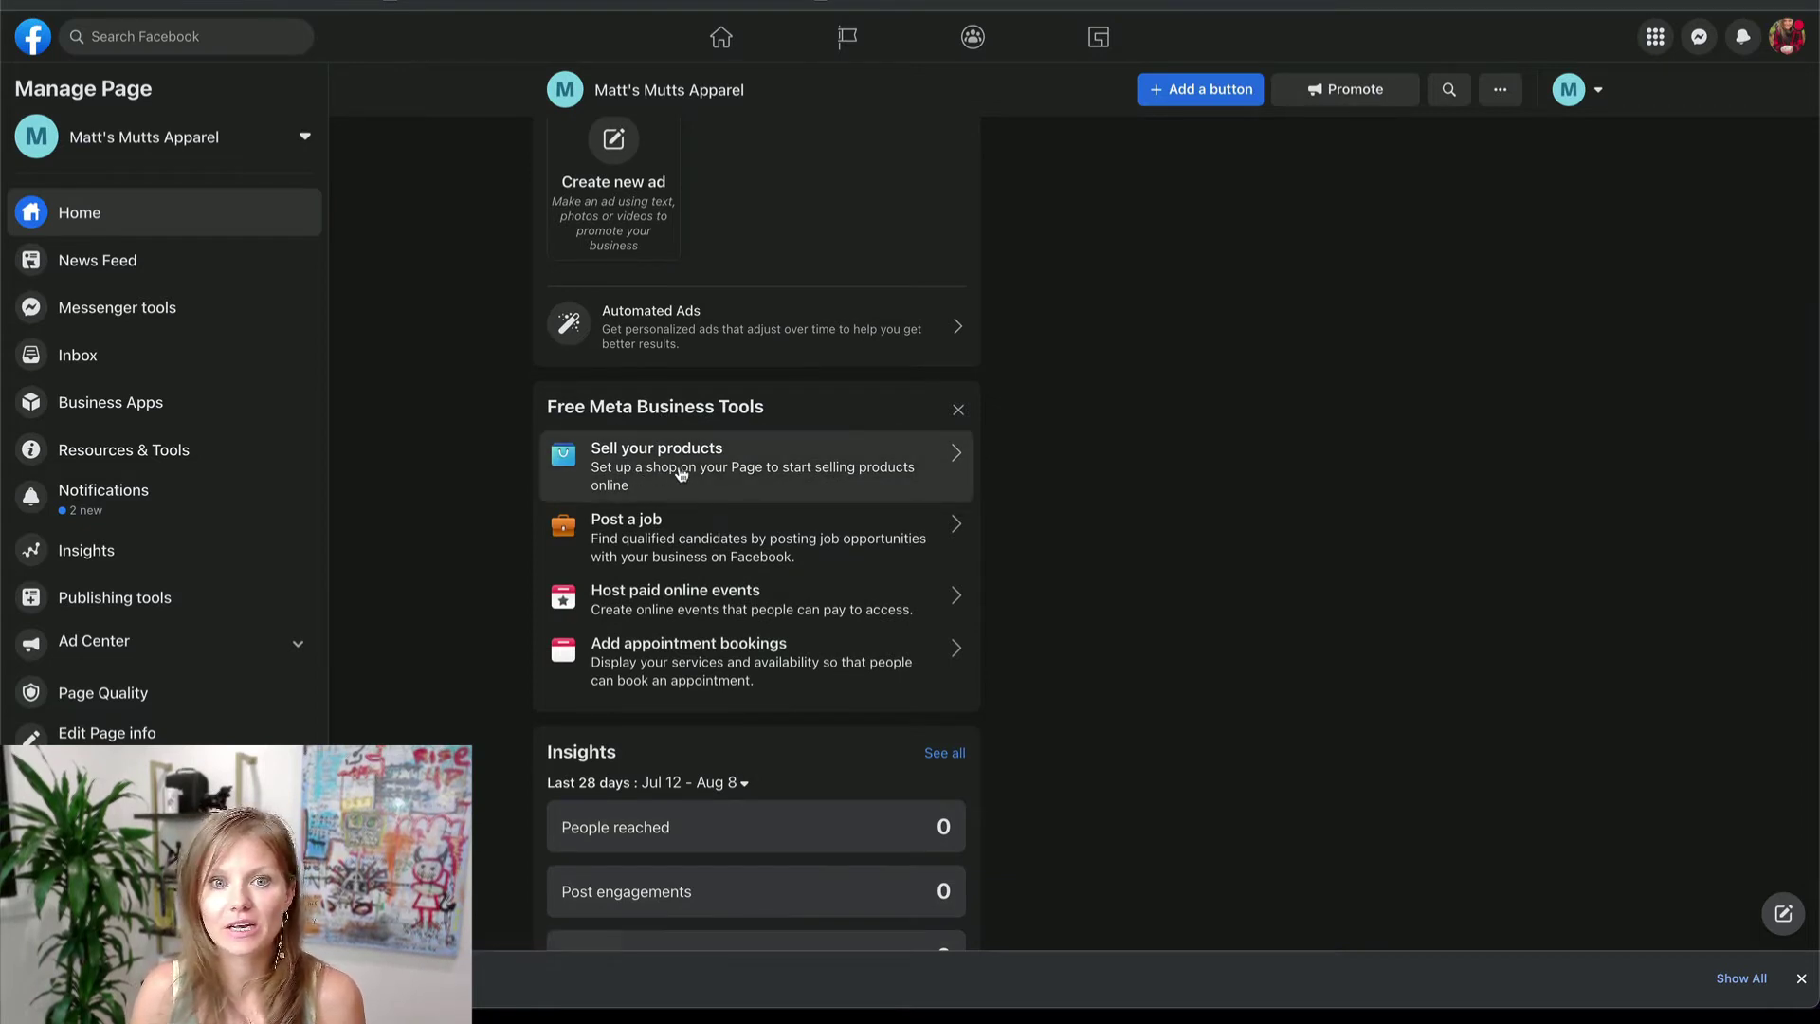
{"action": "left_click", "coordinate": [712, 474]}
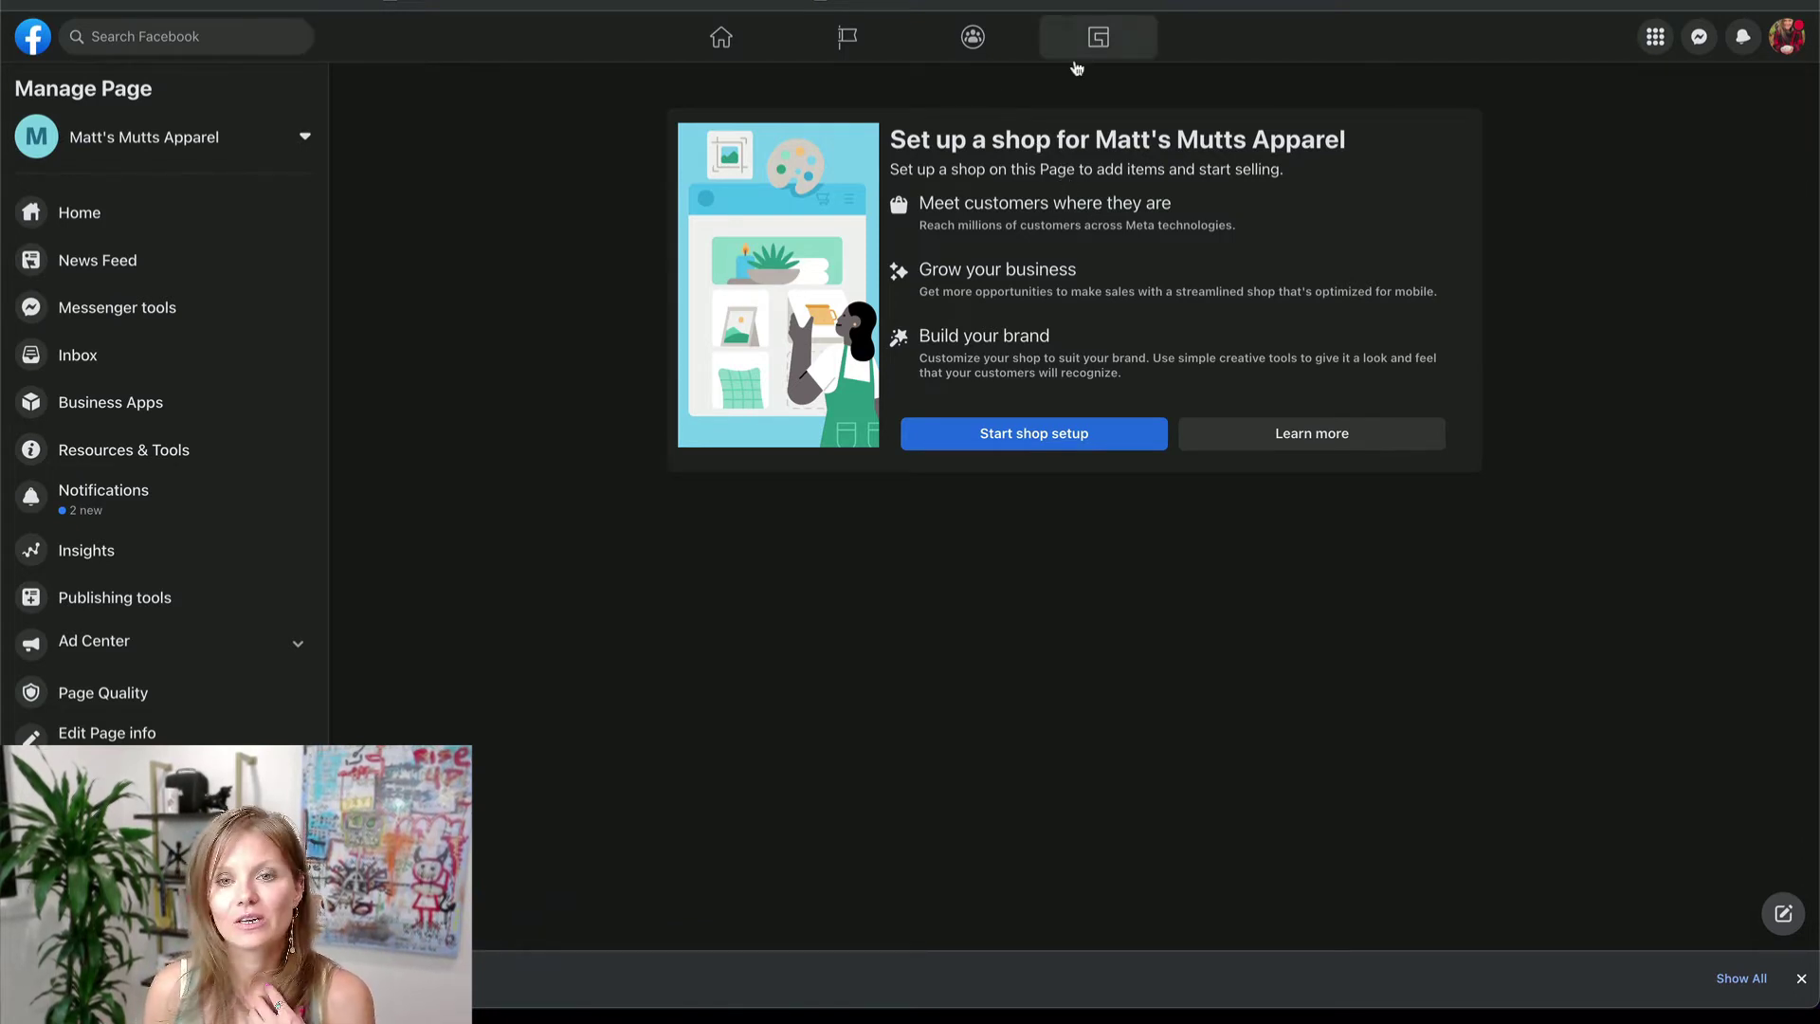
{"action": "left_click", "coordinate": [1021, 444]}
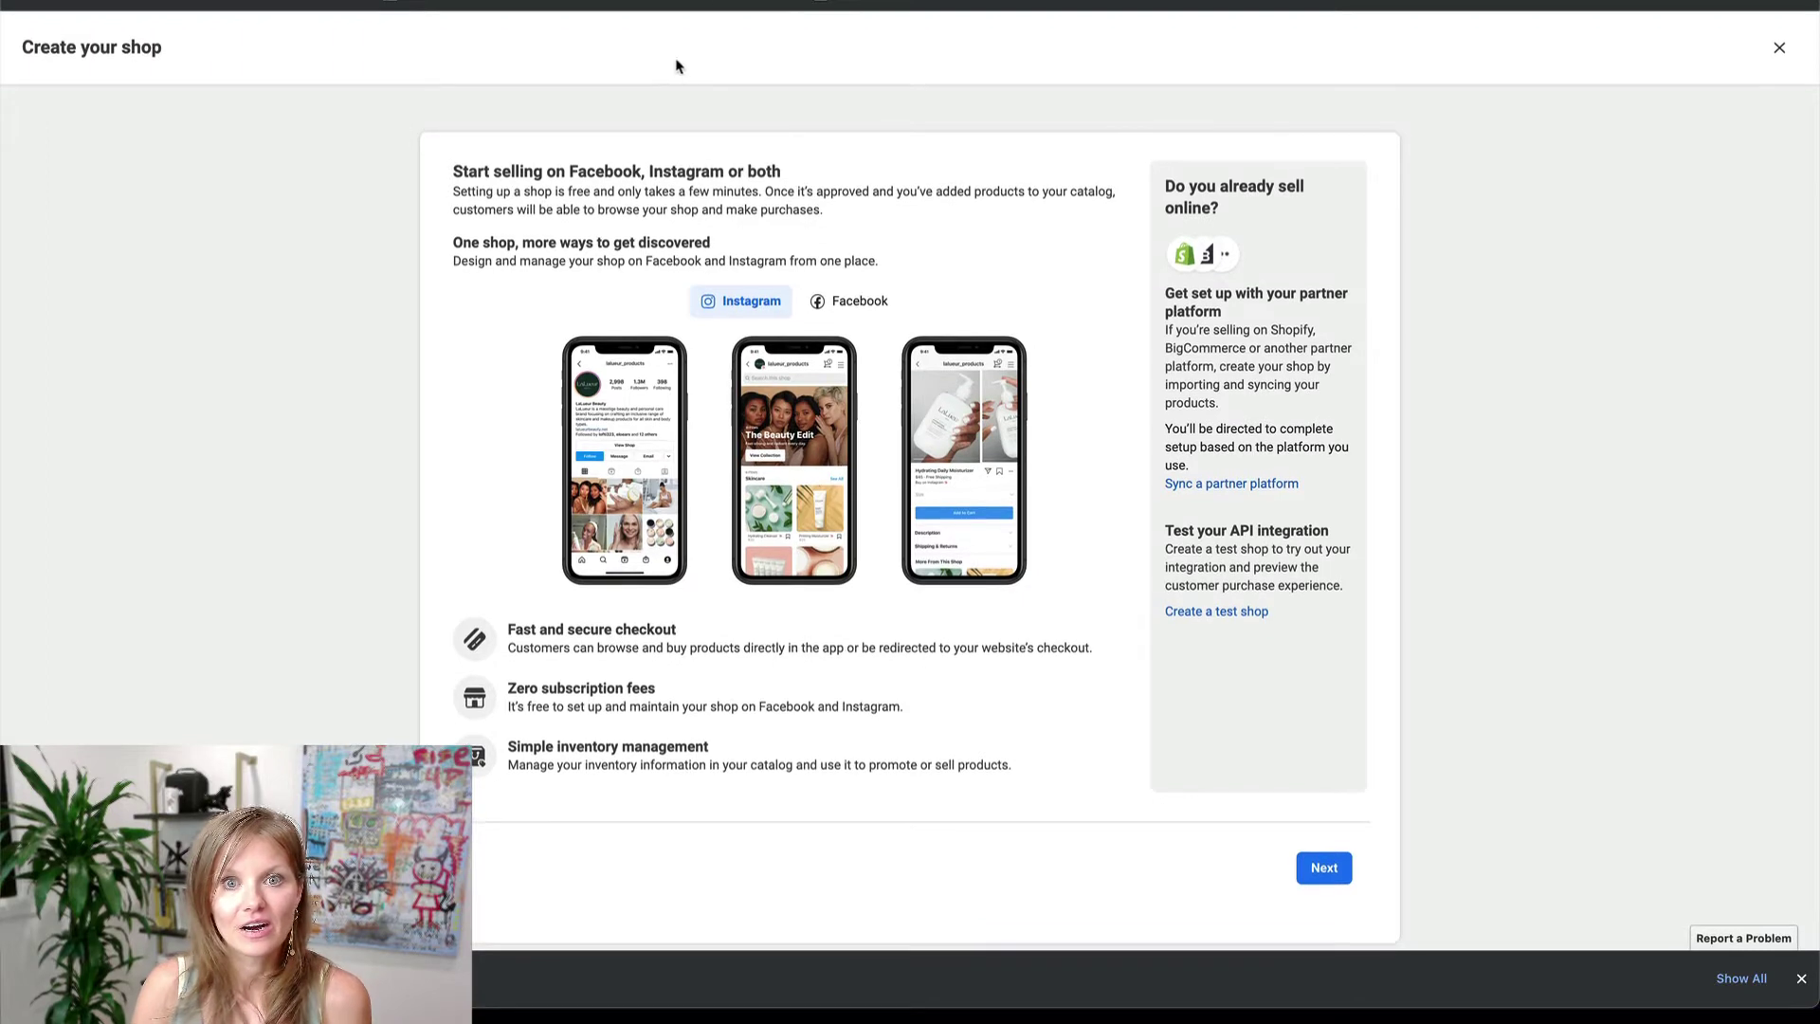
{"action": "left_click", "coordinate": [1323, 868]}
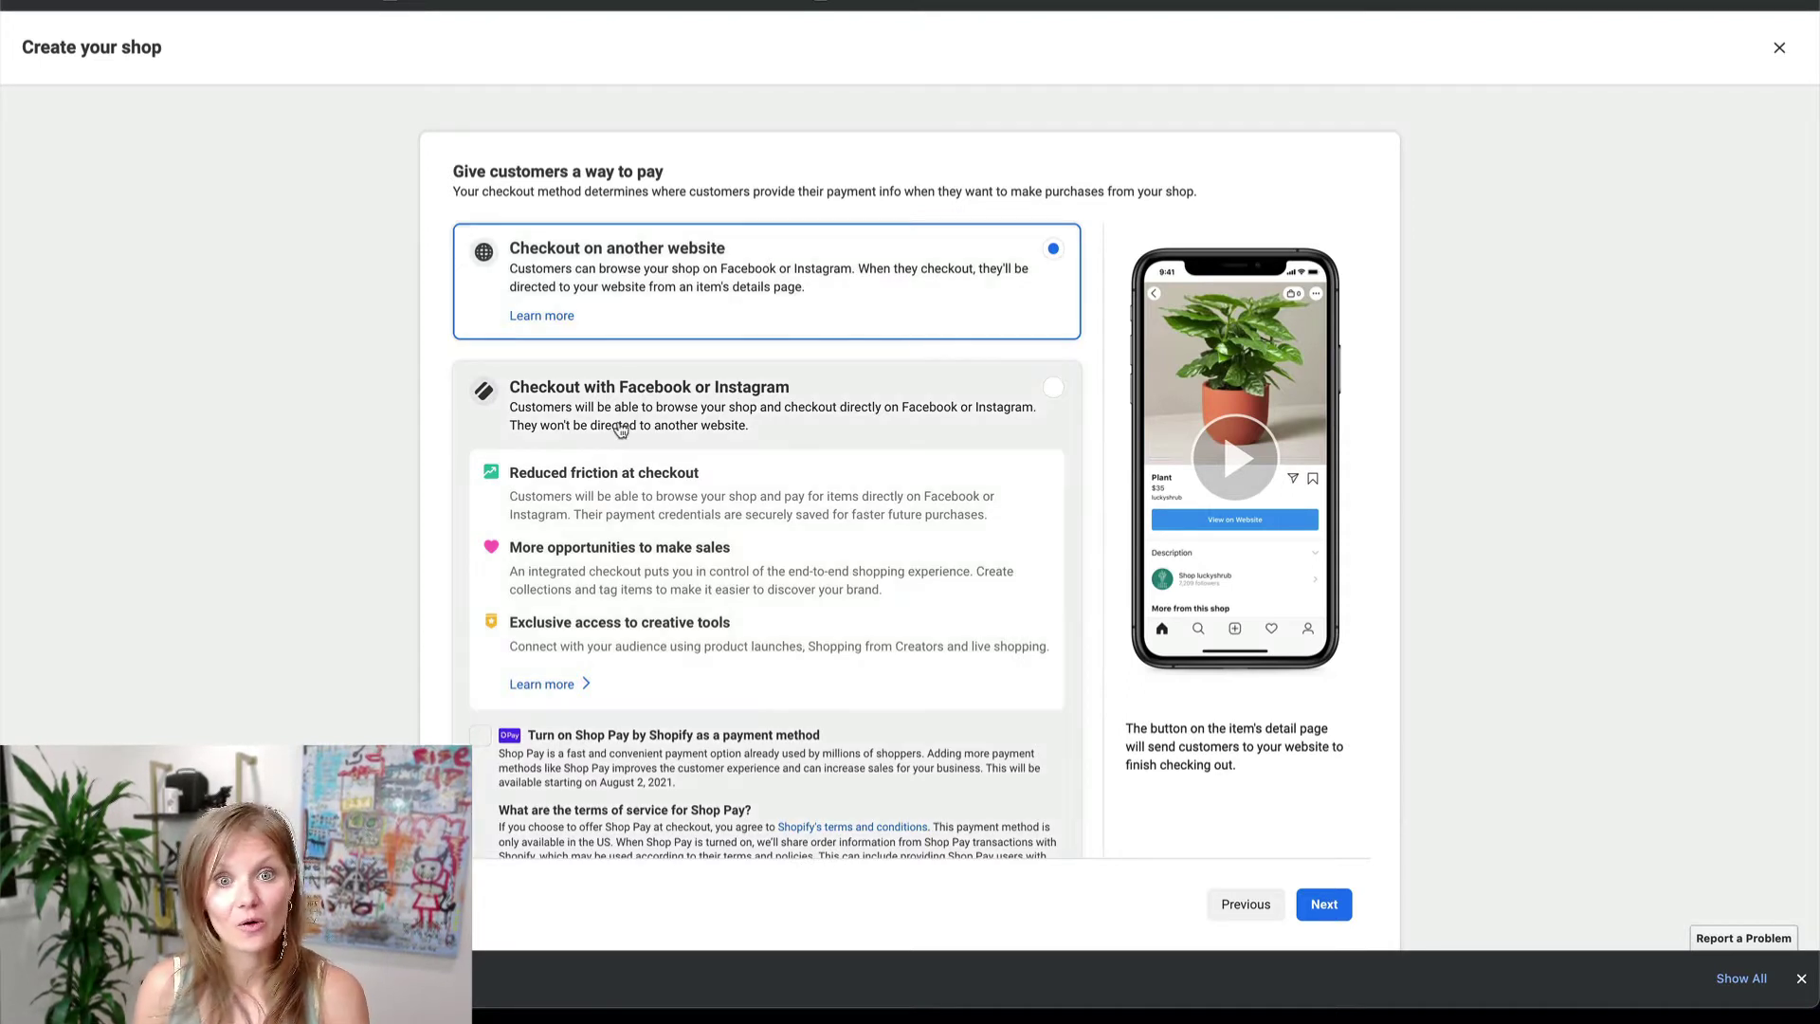
Step: Select Checkout with Facebook or Instagram as the shop's payment method and review its terms and the alternatives
{"action": "scroll", "coordinate": [695, 418], "scroll_direction": "down", "scroll_amount": 1}
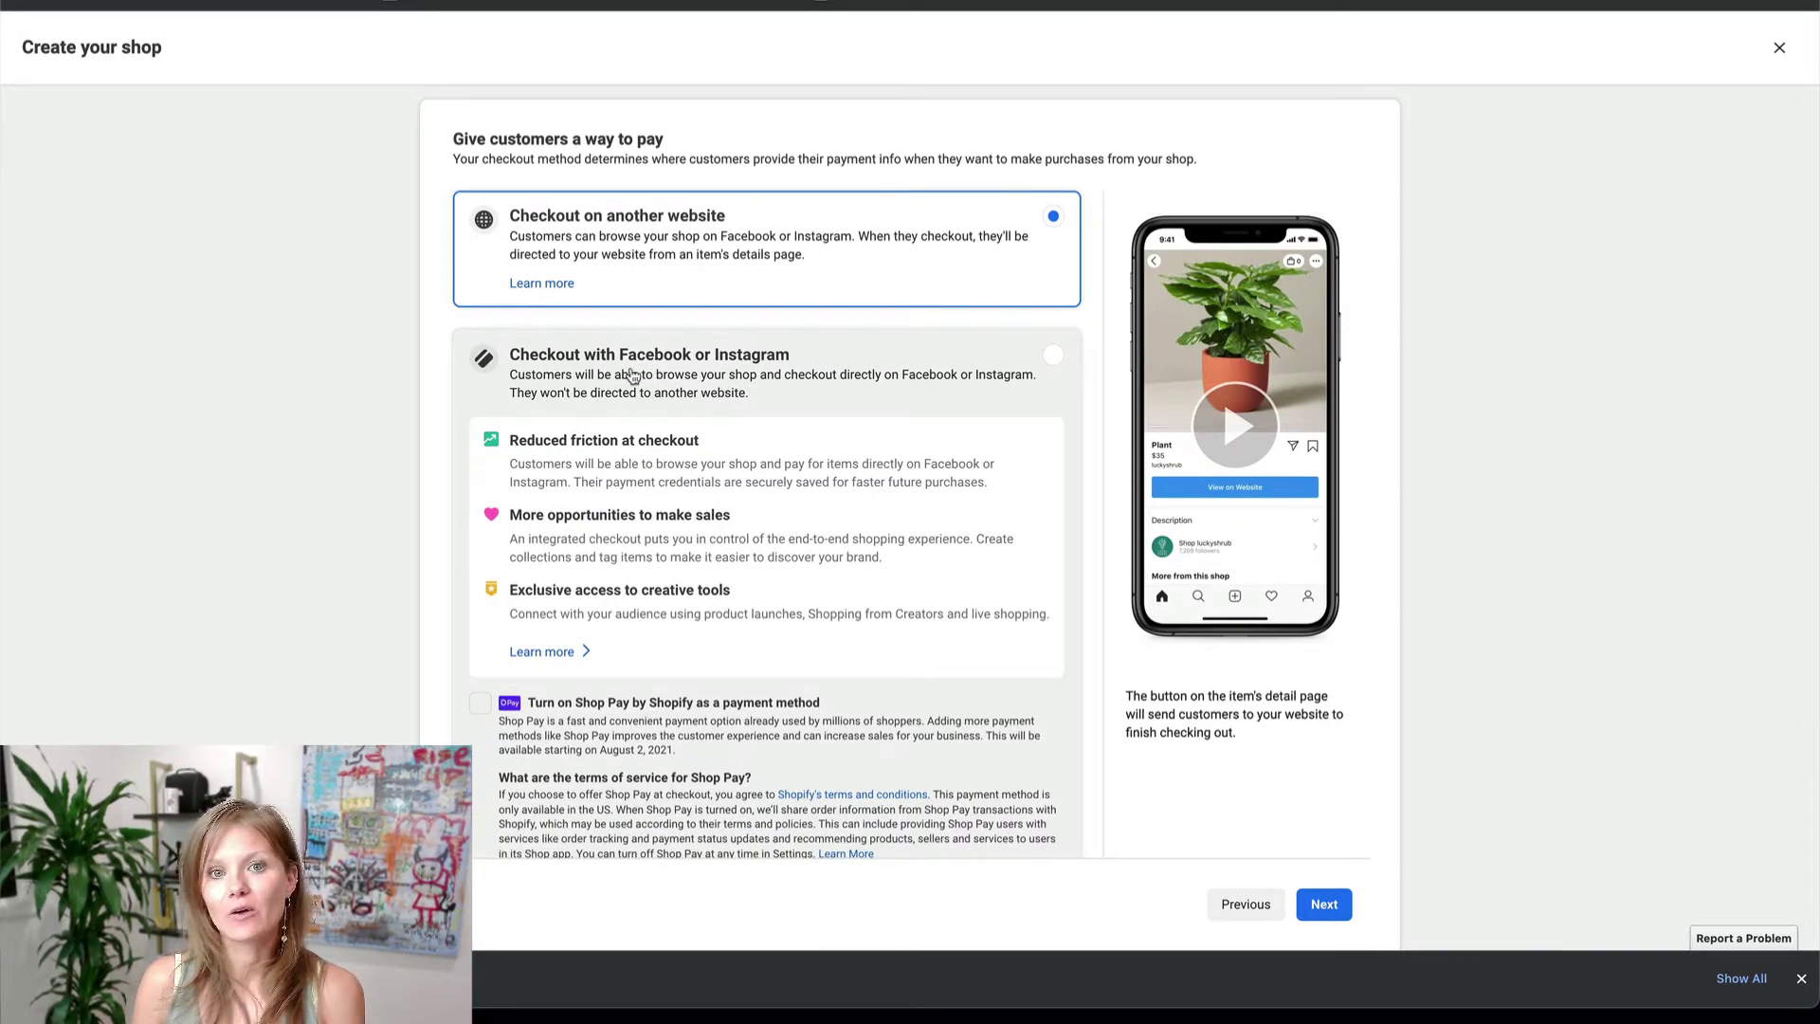
{"action": "left_click", "coordinate": [722, 360]}
{"action": "scroll", "coordinate": [743, 380], "scroll_direction": "down", "scroll_amount": 1}
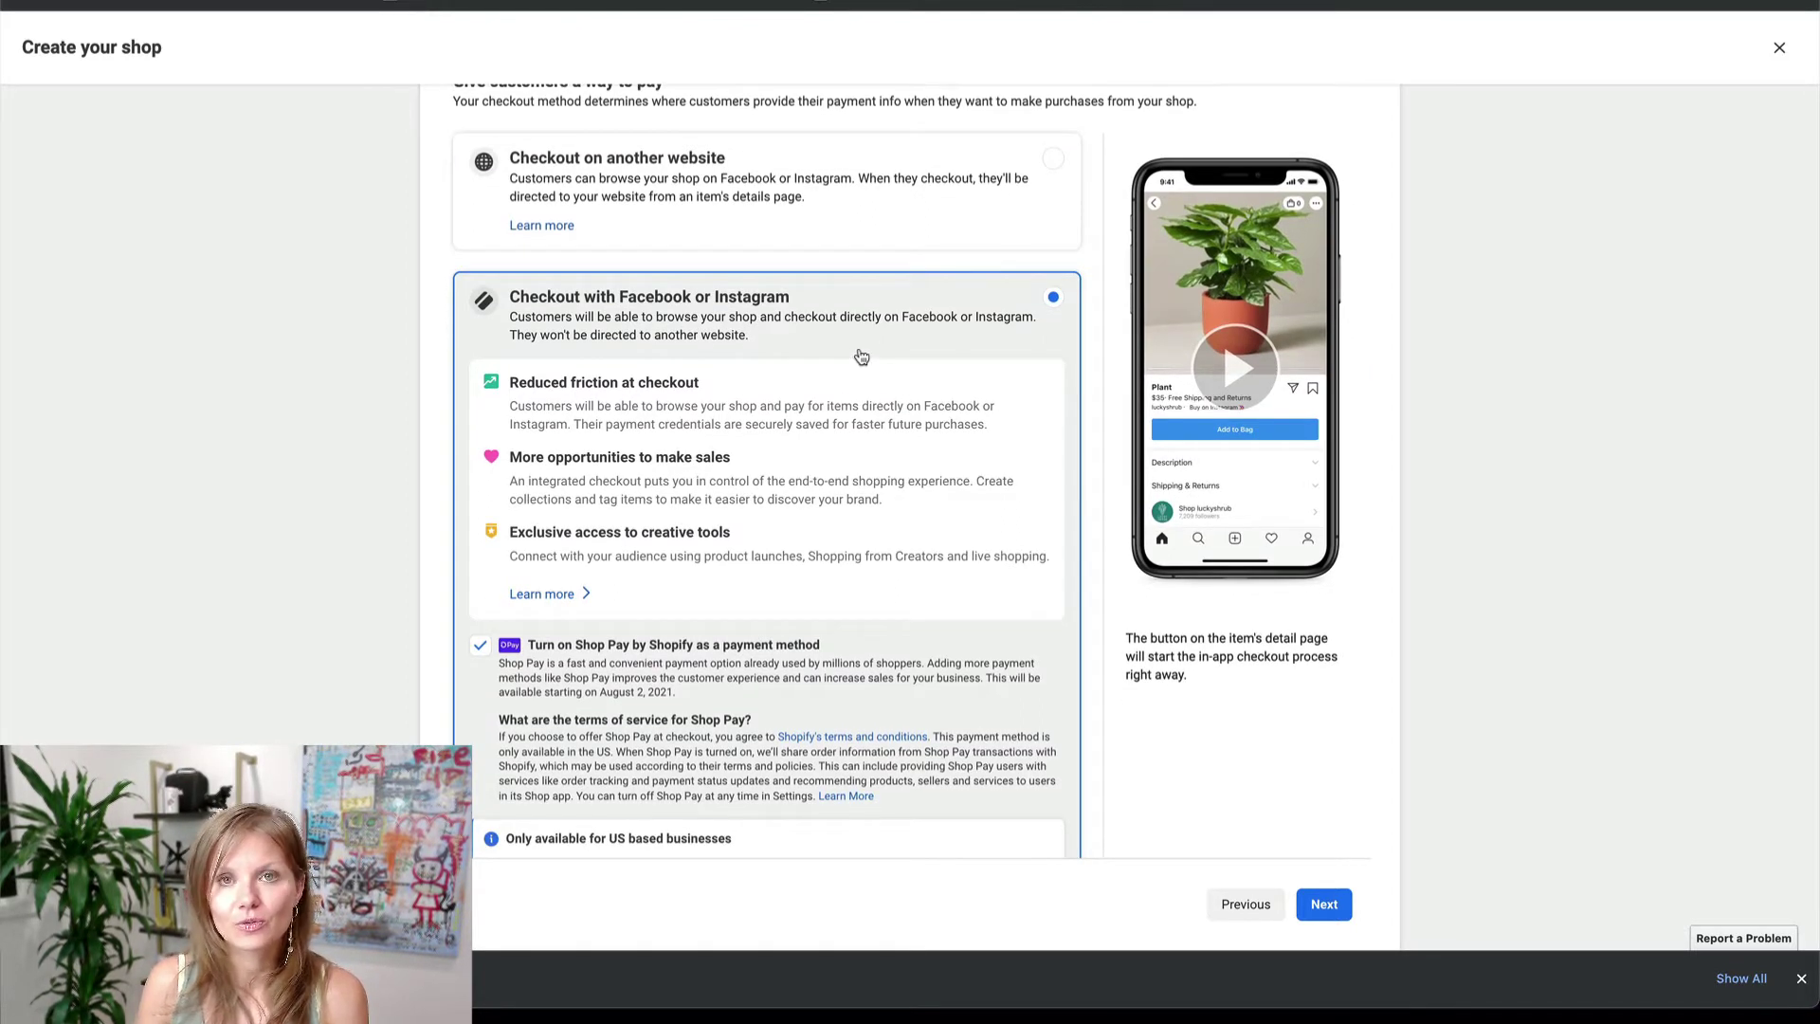
{"action": "scroll", "coordinate": [861, 356], "scroll_direction": "down", "scroll_amount": 3}
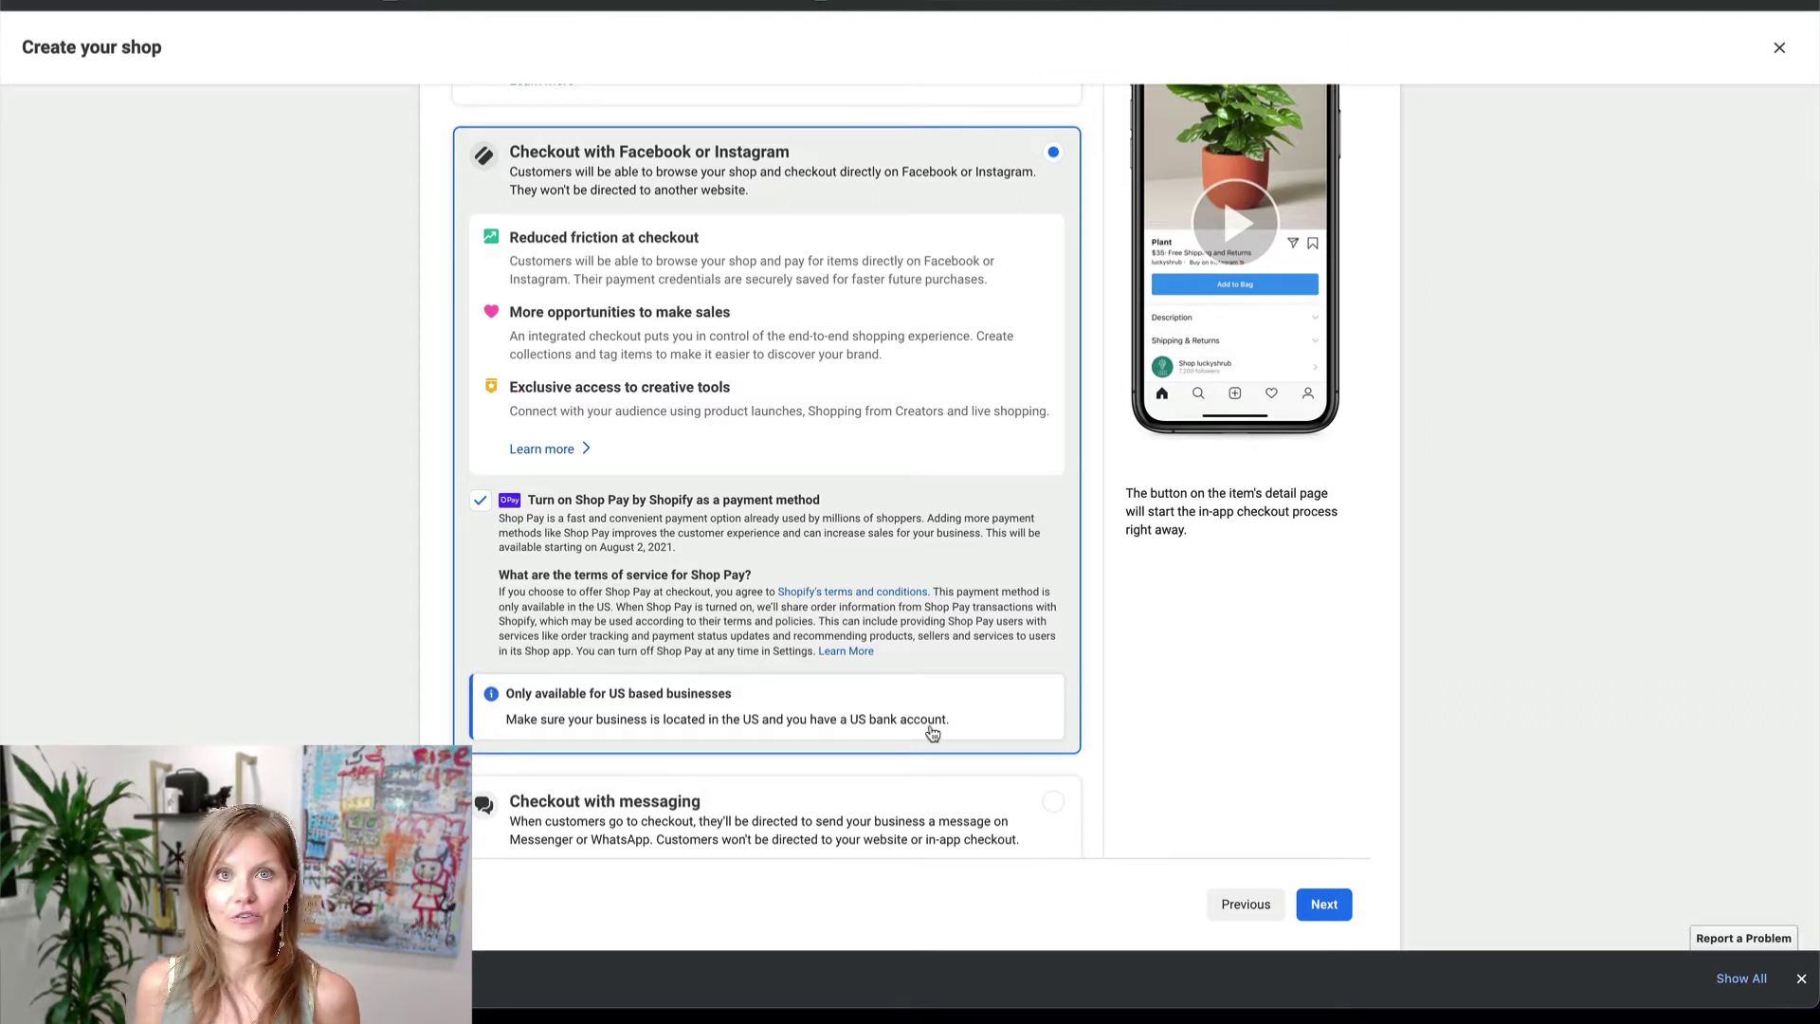
{"action": "scroll", "coordinate": [1000, 697], "scroll_direction": "up", "scroll_amount": 3}
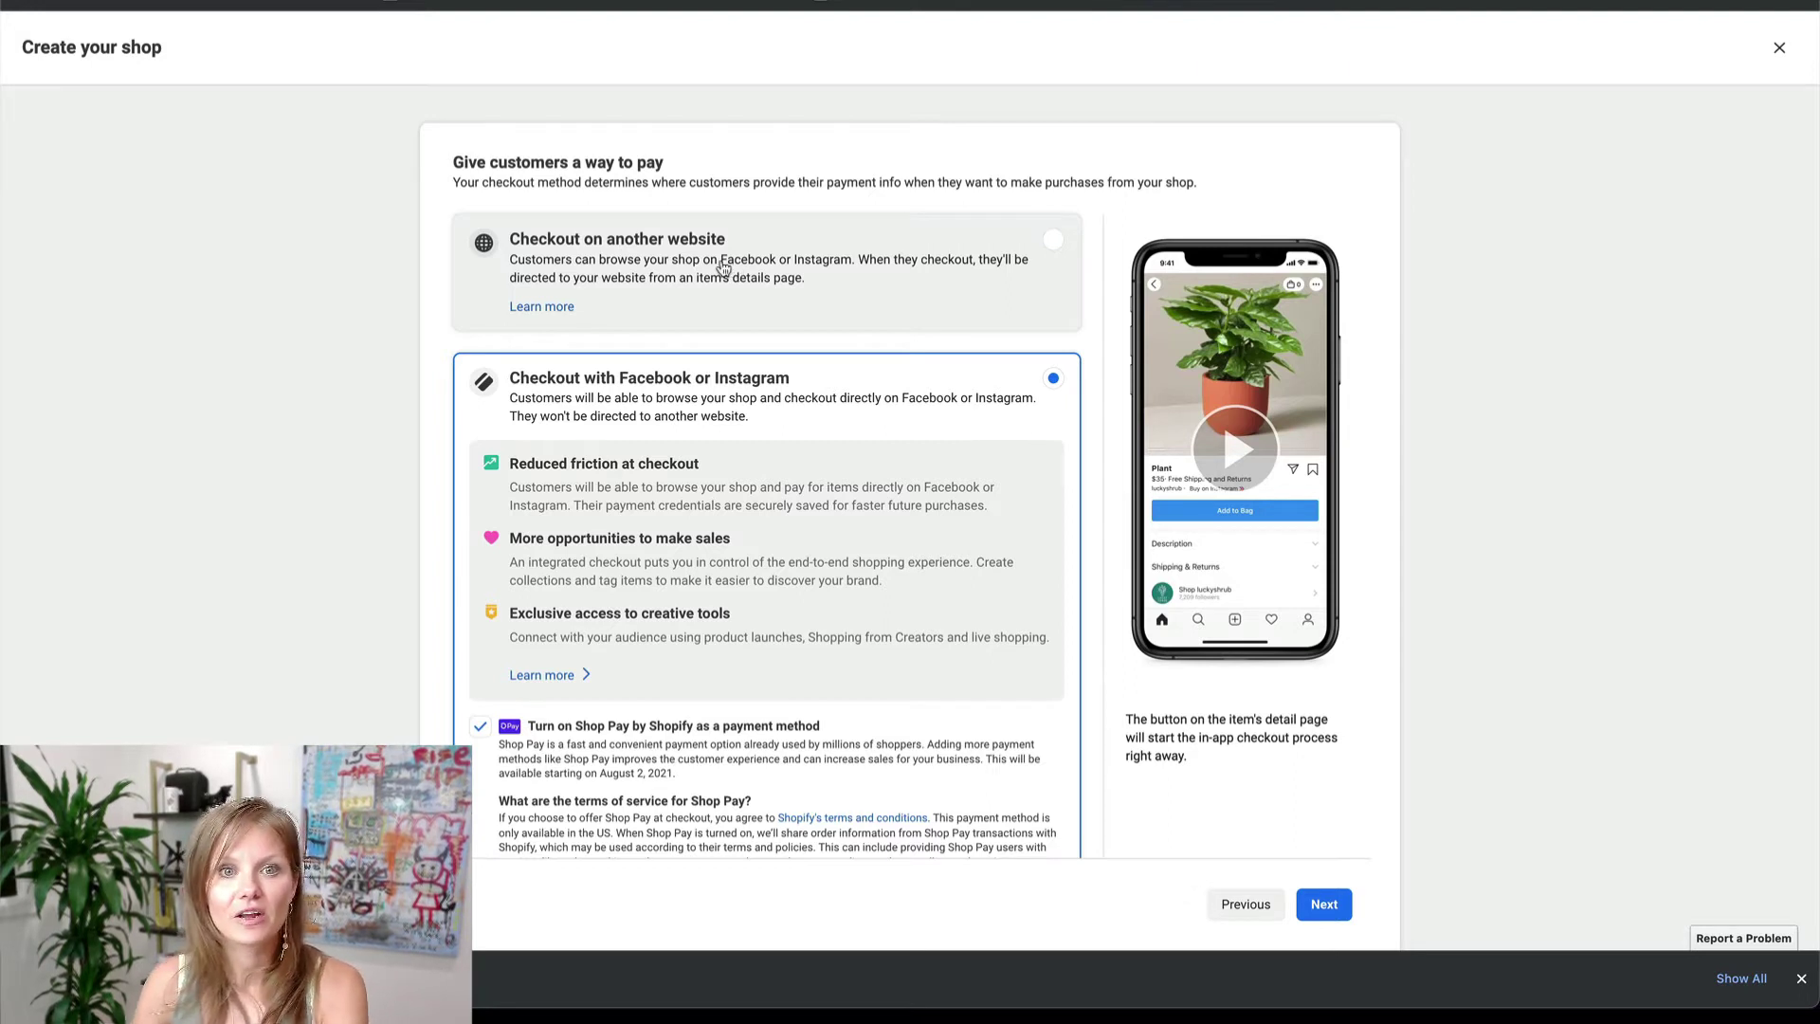
{"action": "scroll", "coordinate": [825, 479], "scroll_direction": "down", "scroll_amount": 2}
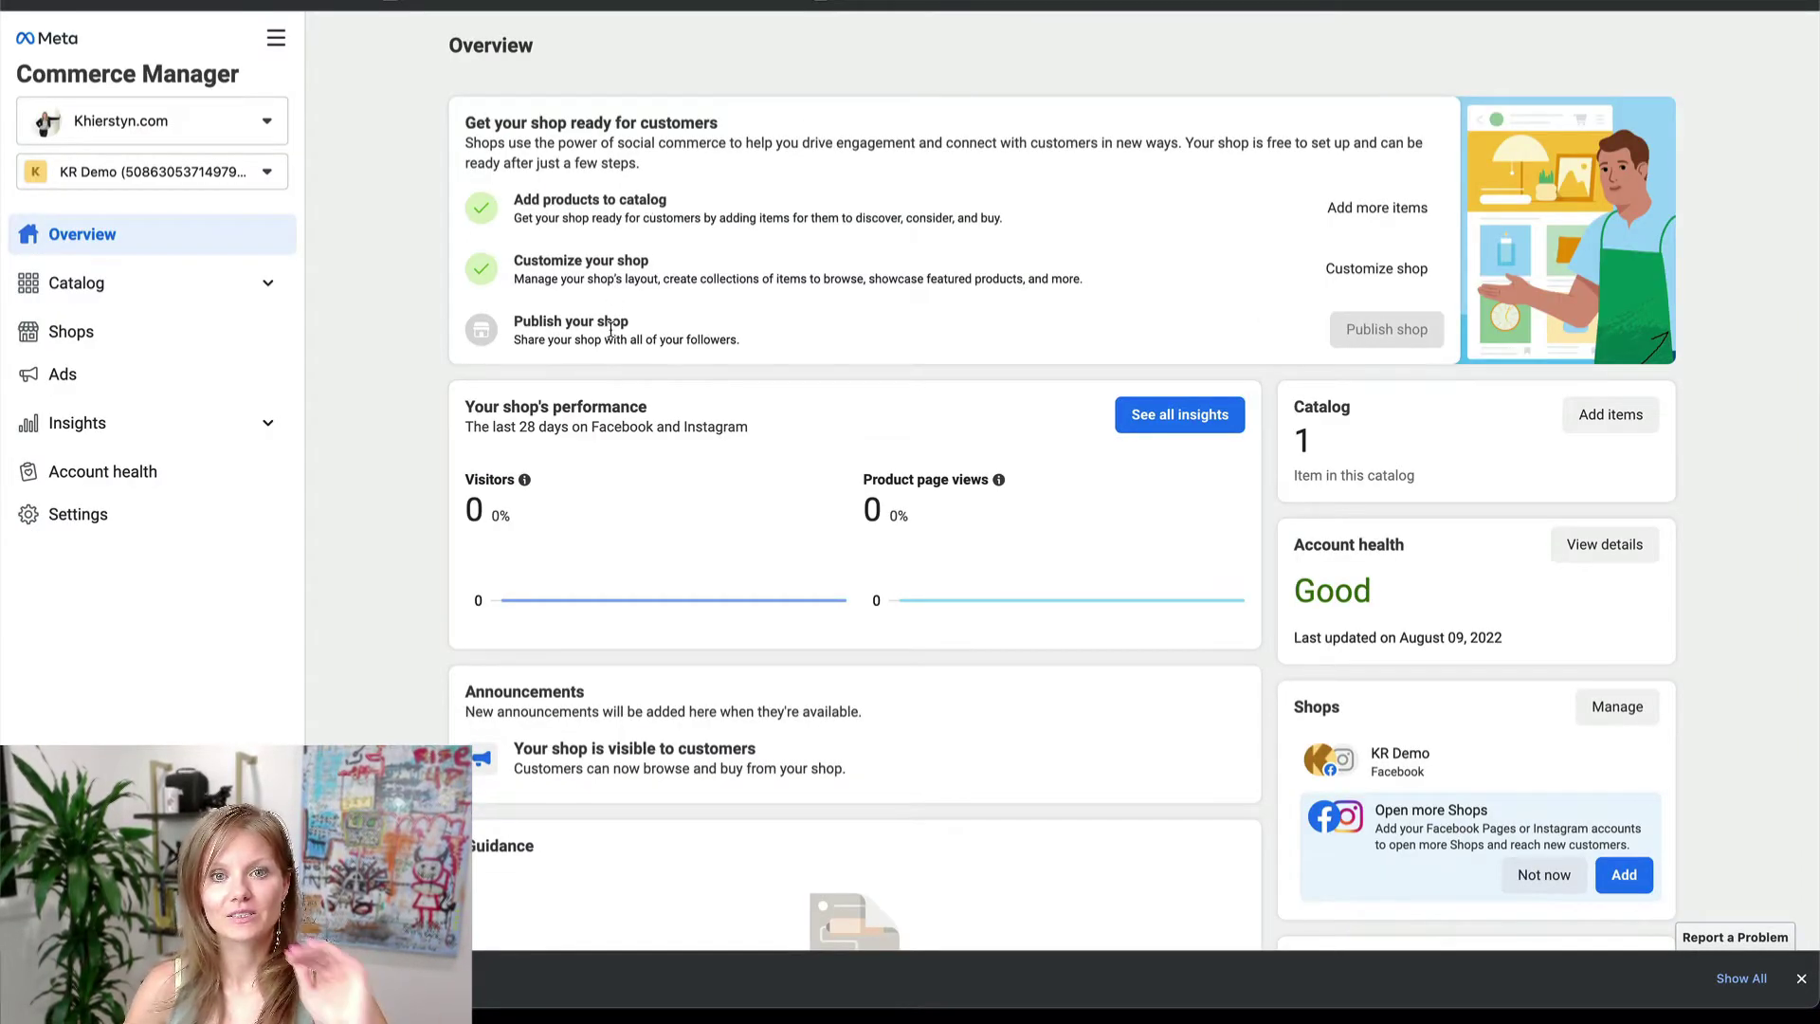
{"action": "left_click_drag", "start_coordinate": [512, 200], "coordinate": [651, 201]}
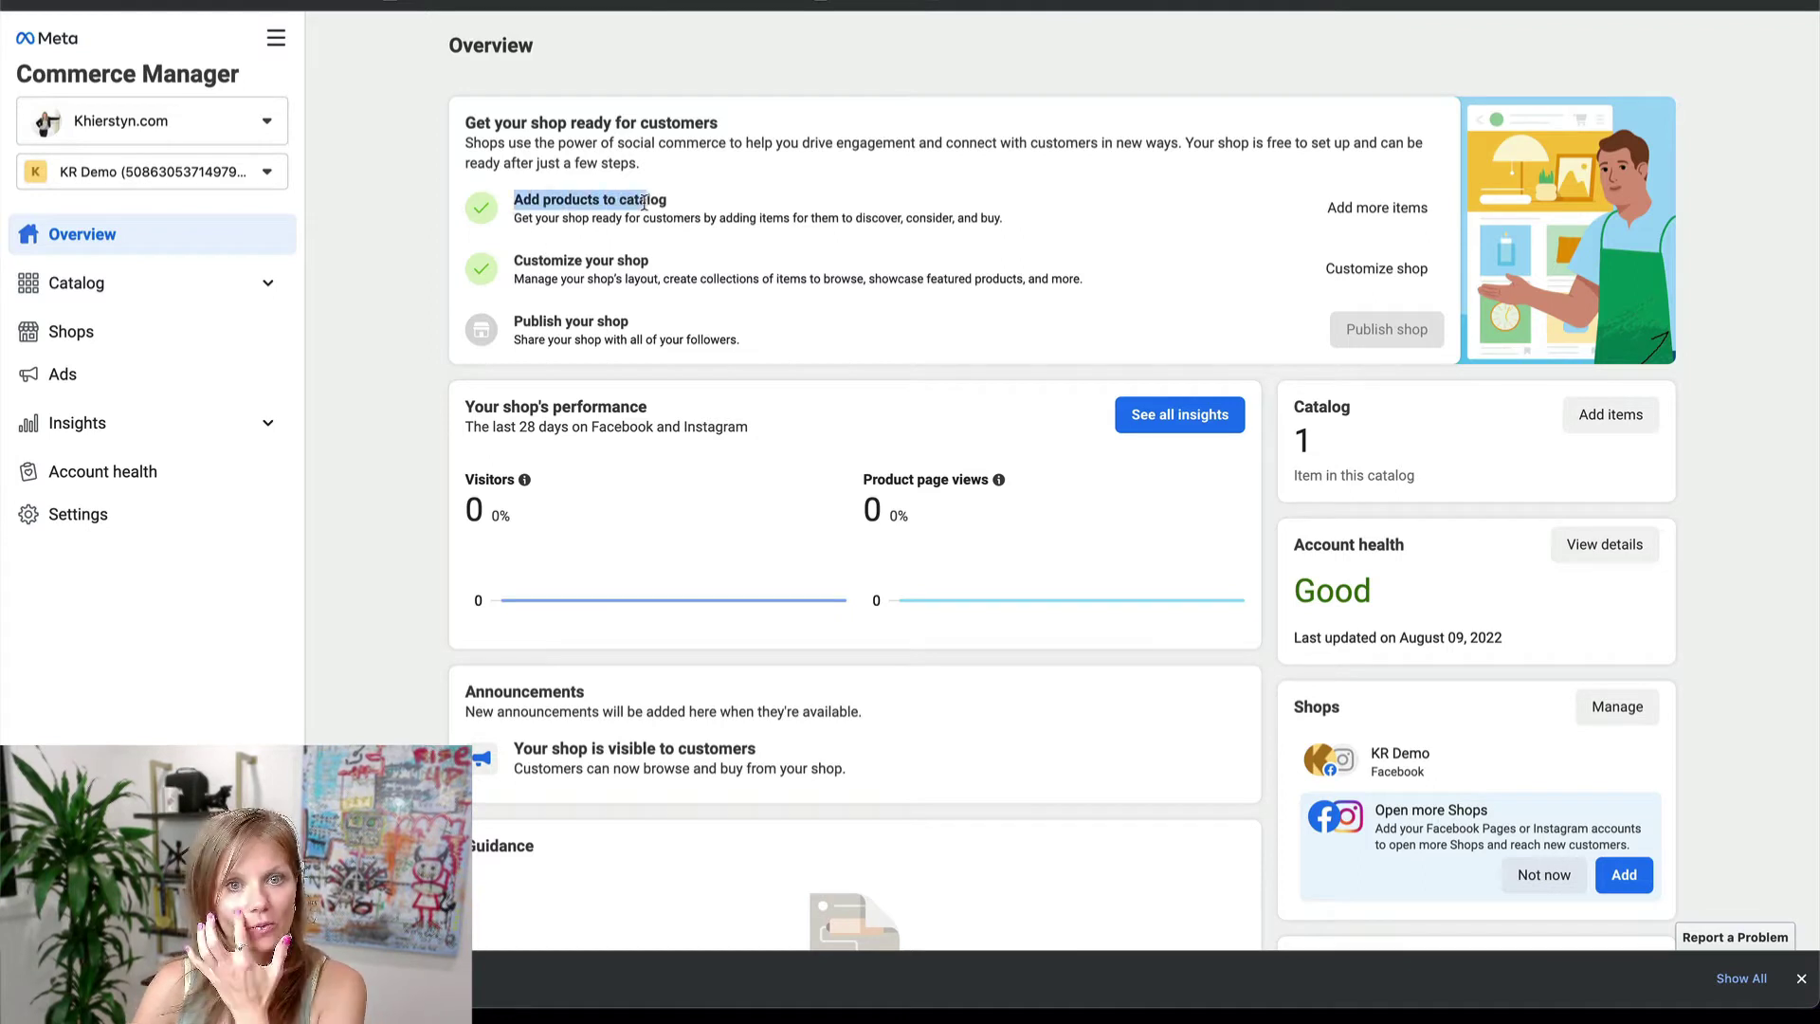
{"action": "left_click", "coordinate": [645, 202]}
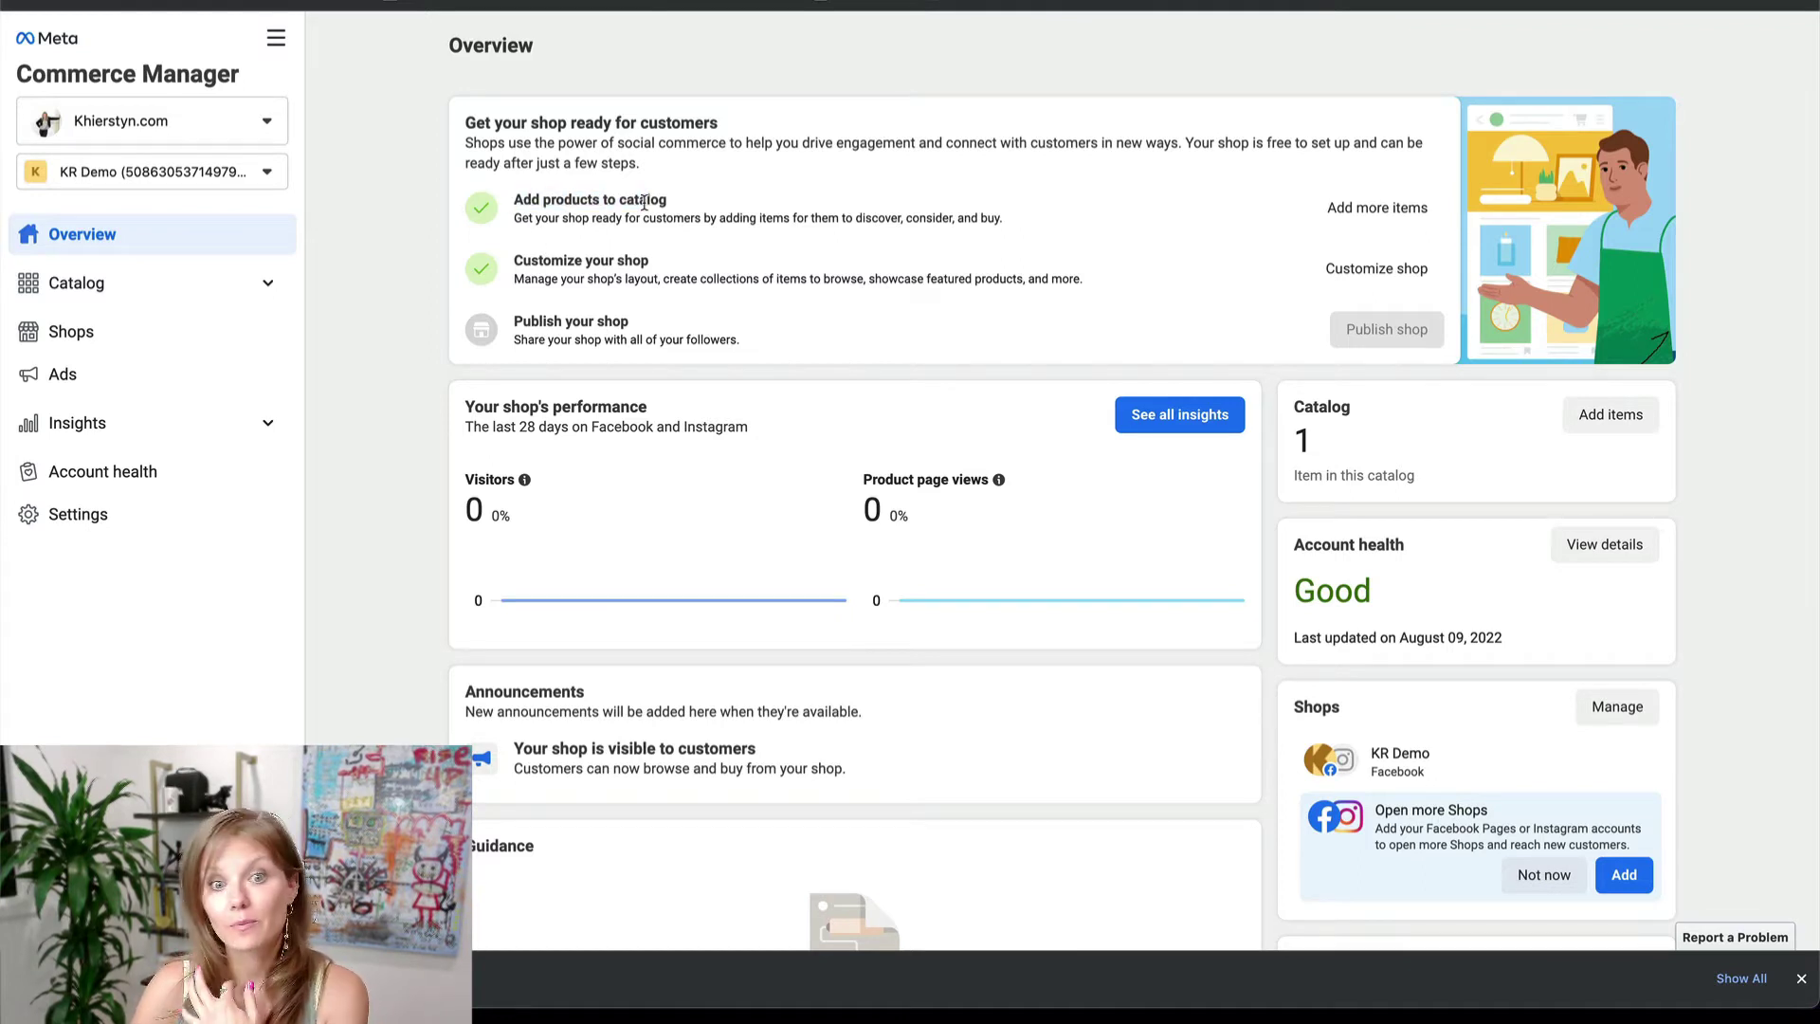
{"action": "left_click", "coordinate": [258, 285]}
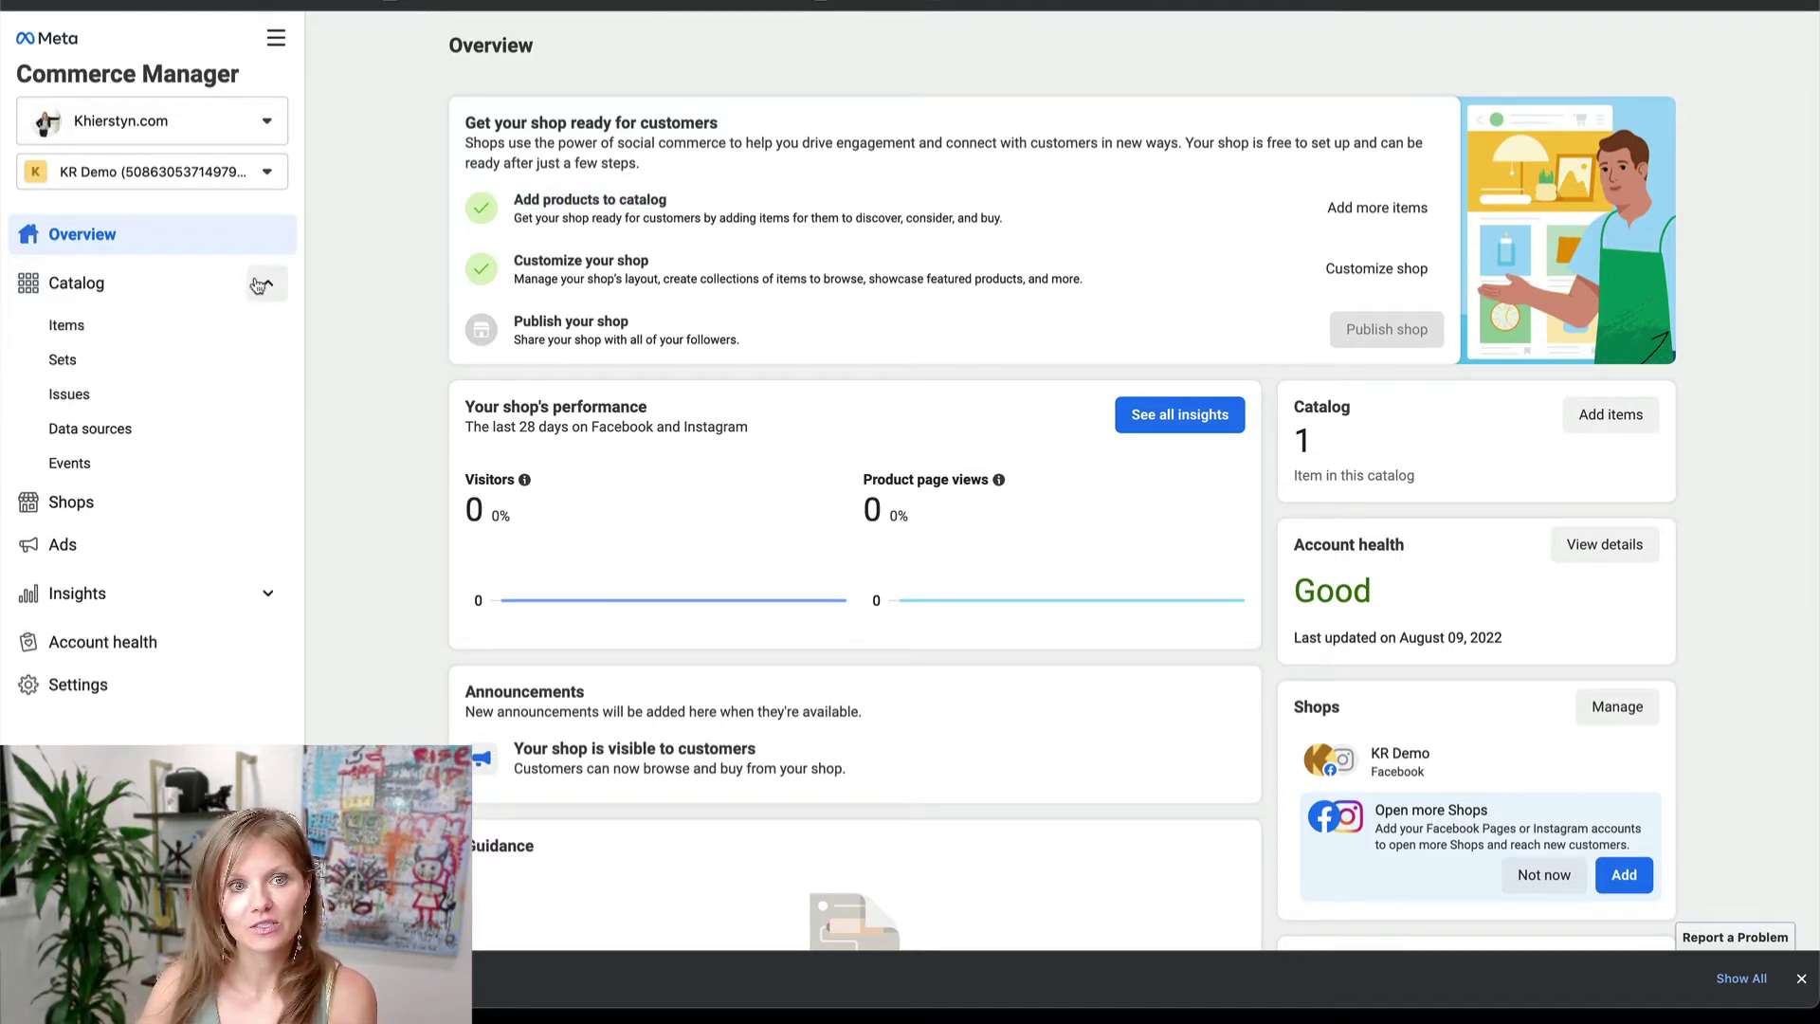
{"action": "left_click", "coordinate": [72, 287]}
Step: Start adding a catalog item with the Manual option and title it "The Metallic Power Set" to match the store's product page
{"action": "left_click", "coordinate": [1379, 208]}
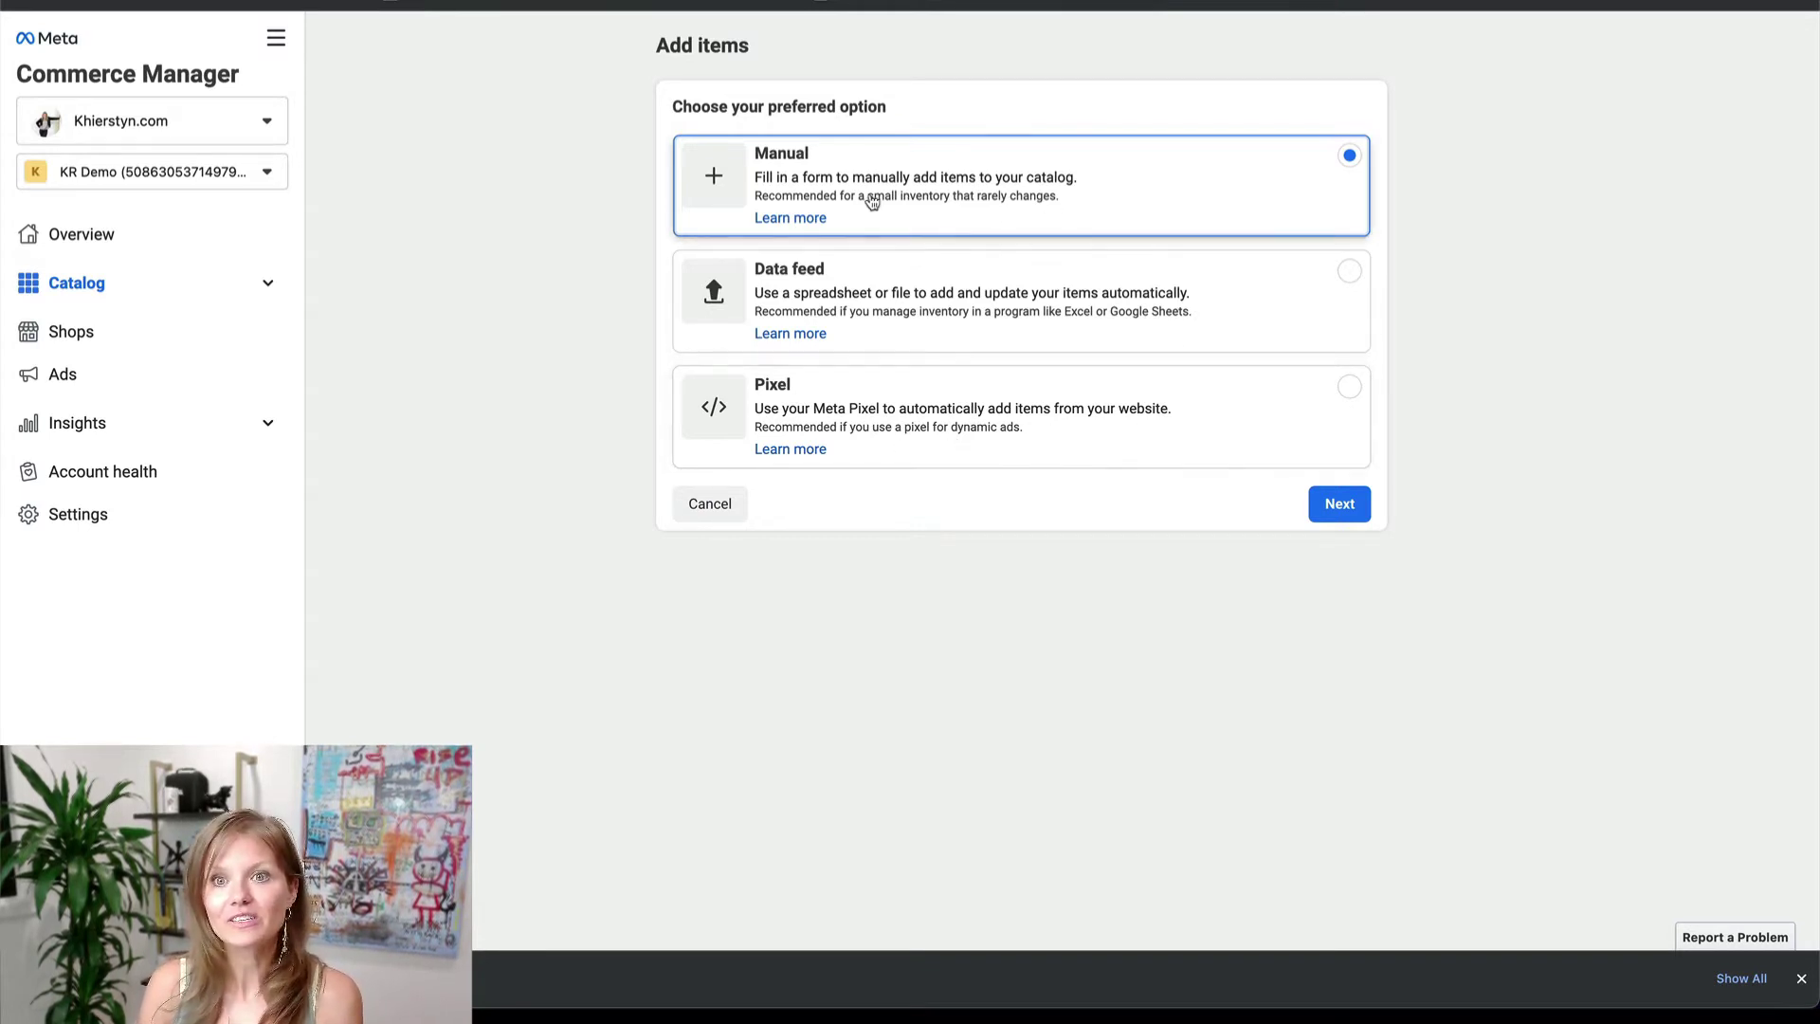
{"action": "left_click", "coordinate": [1336, 503]}
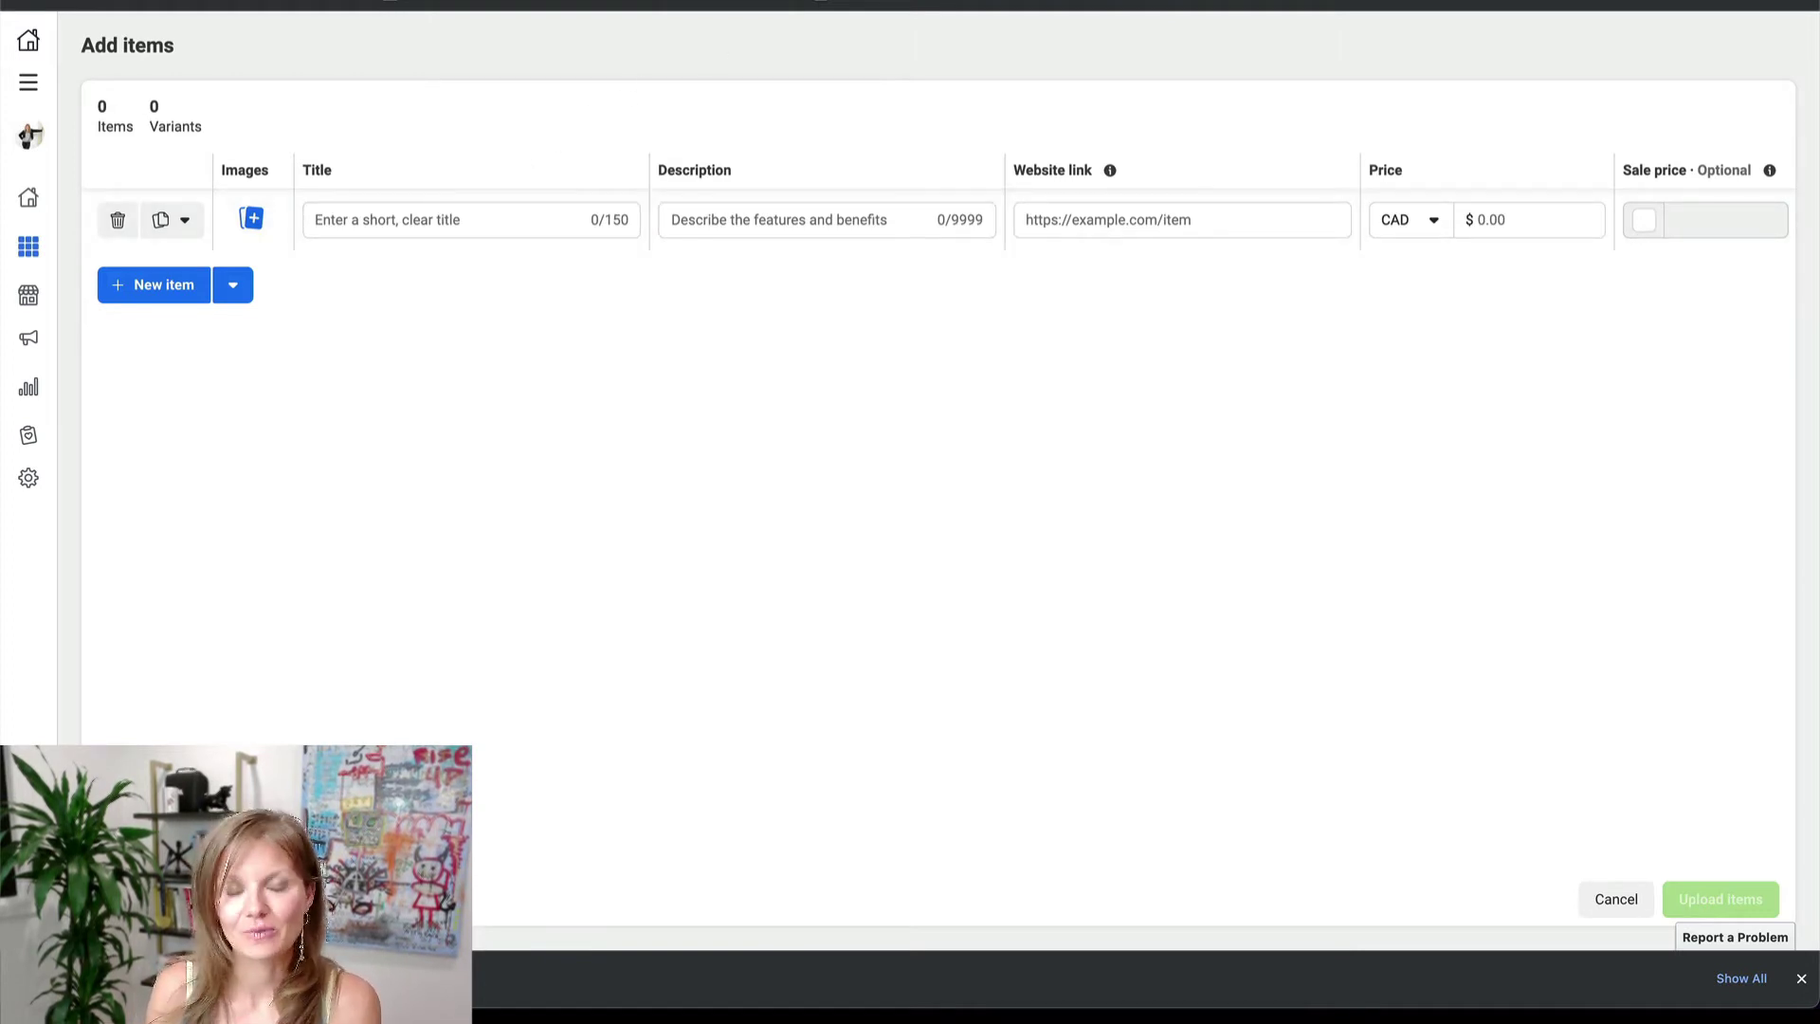
{"action": "key", "text": "ctrl+Tab"}
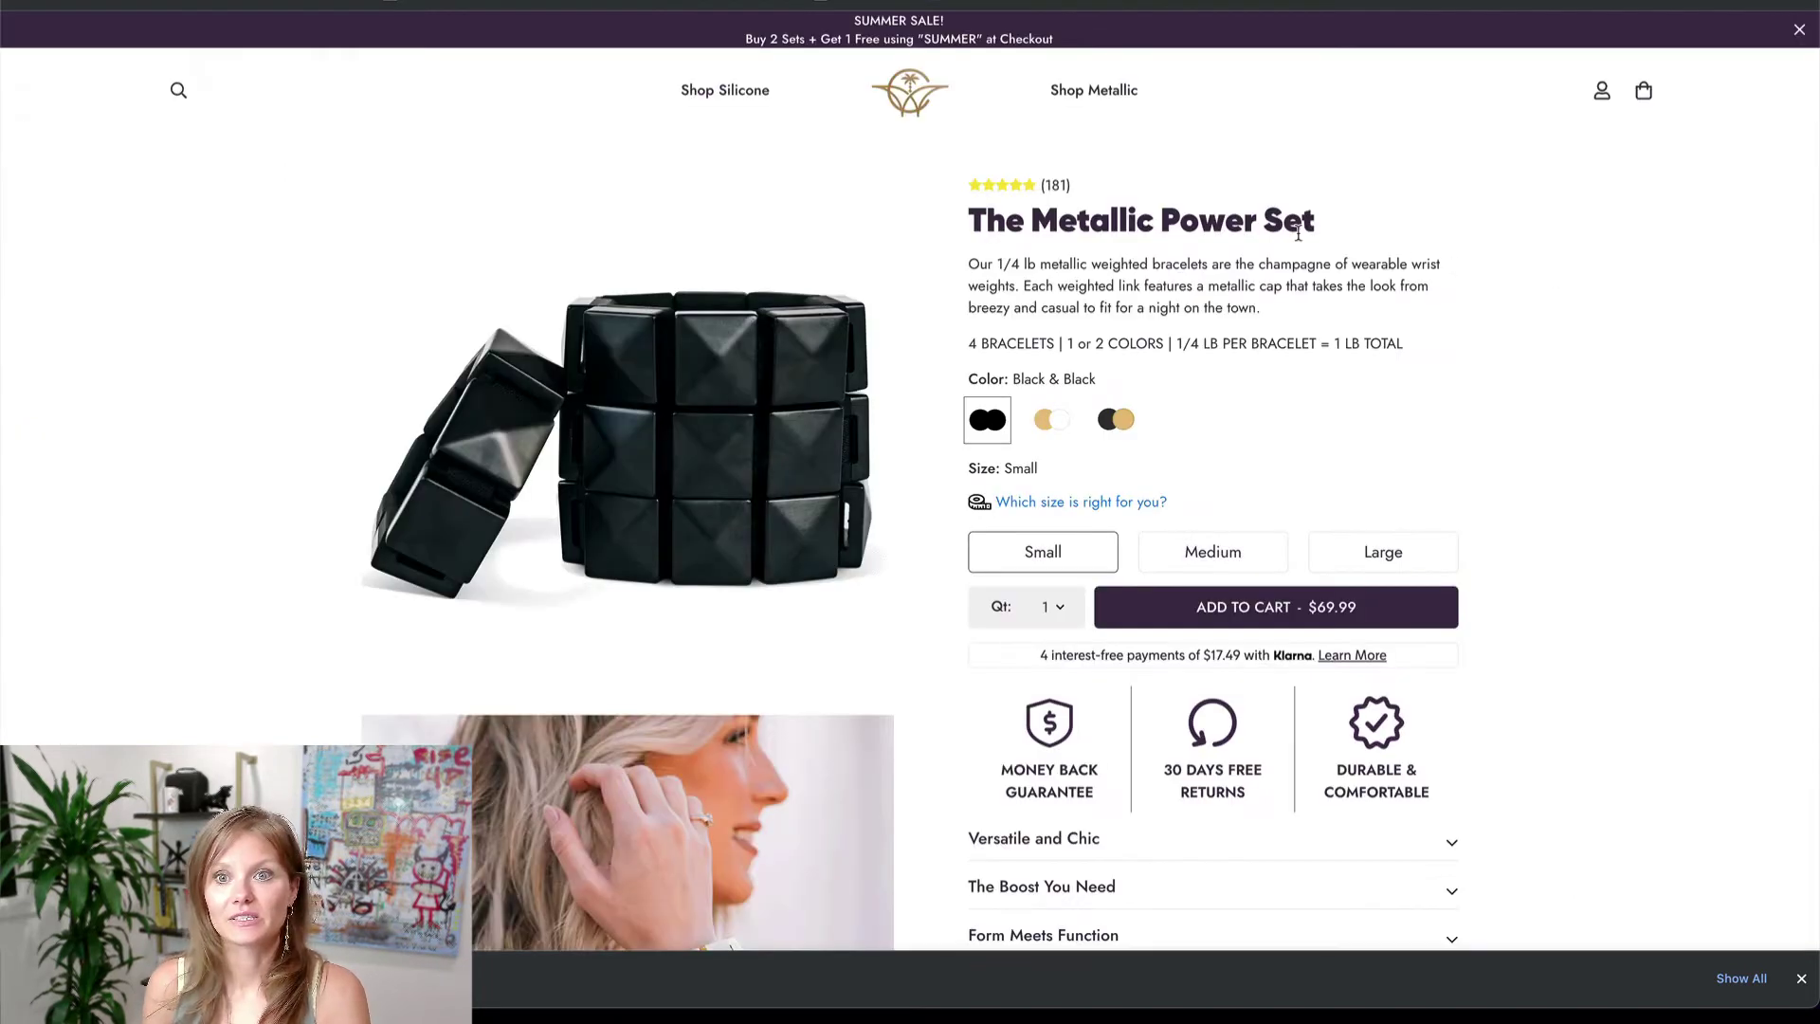
{"action": "left_click_drag", "start_coordinate": [1318, 221], "coordinate": [981, 221]}
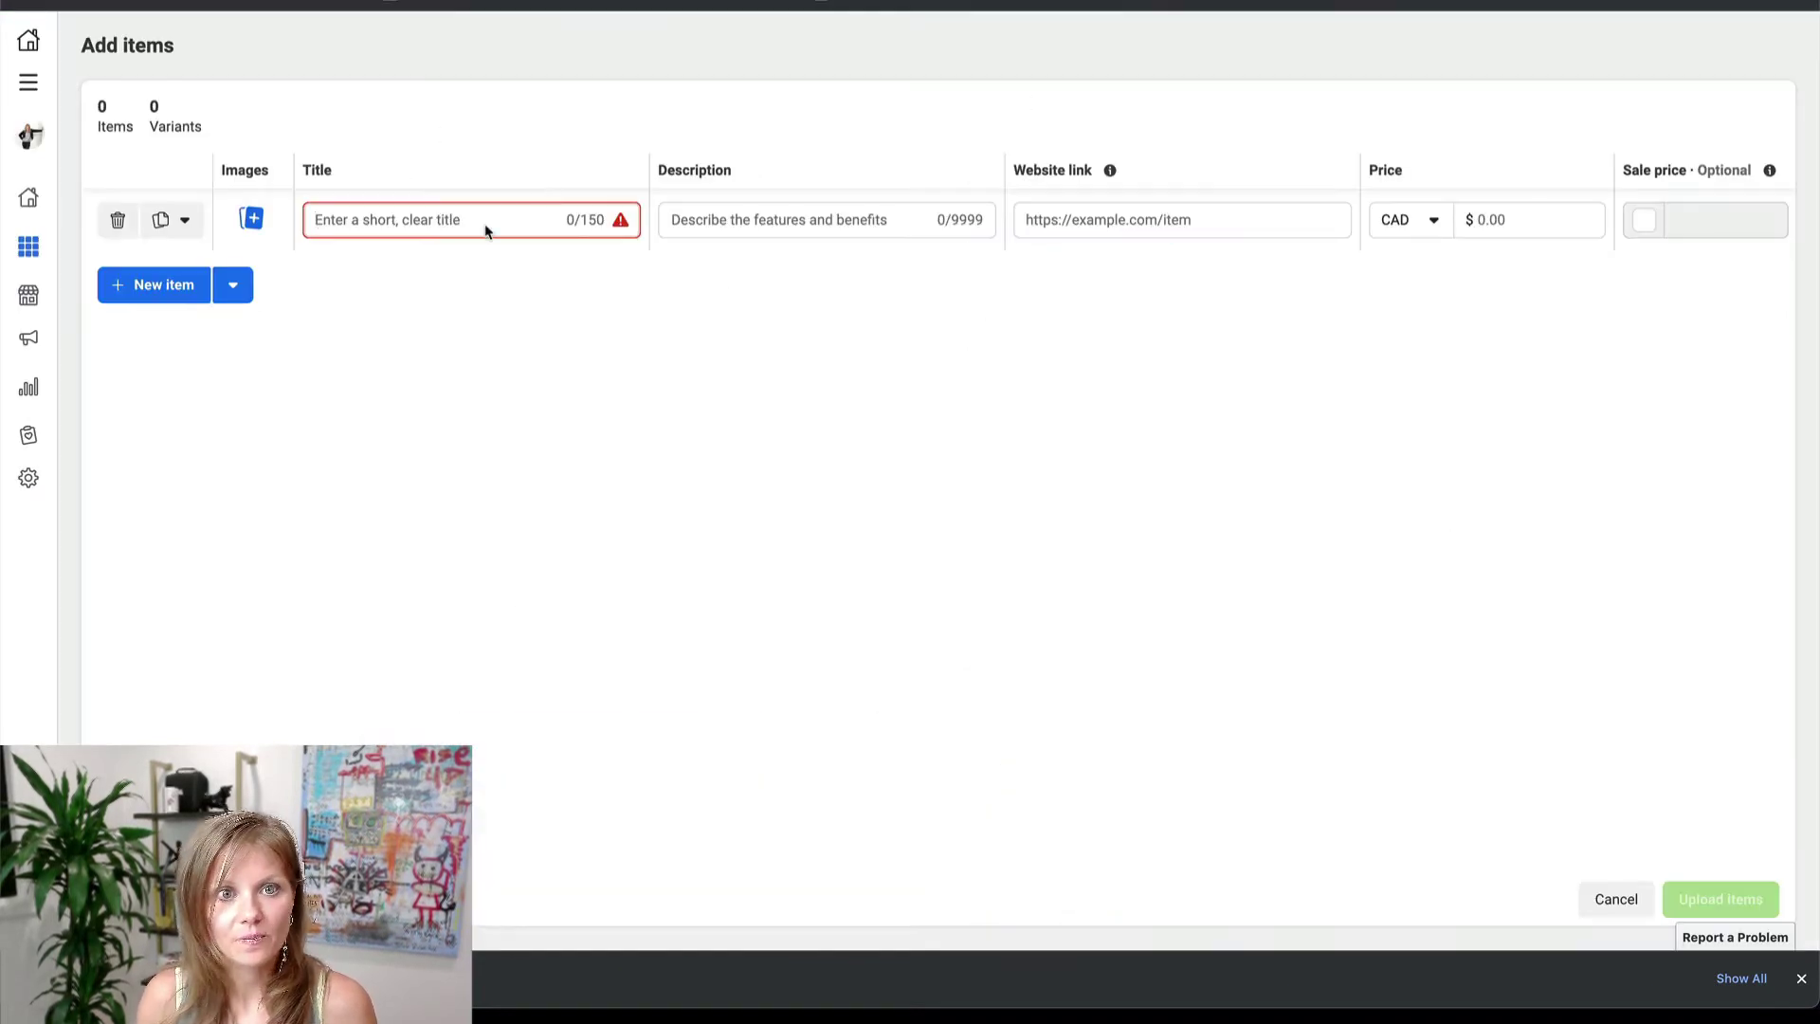
{"action": "type", "text": "The Metallic Power Set"}
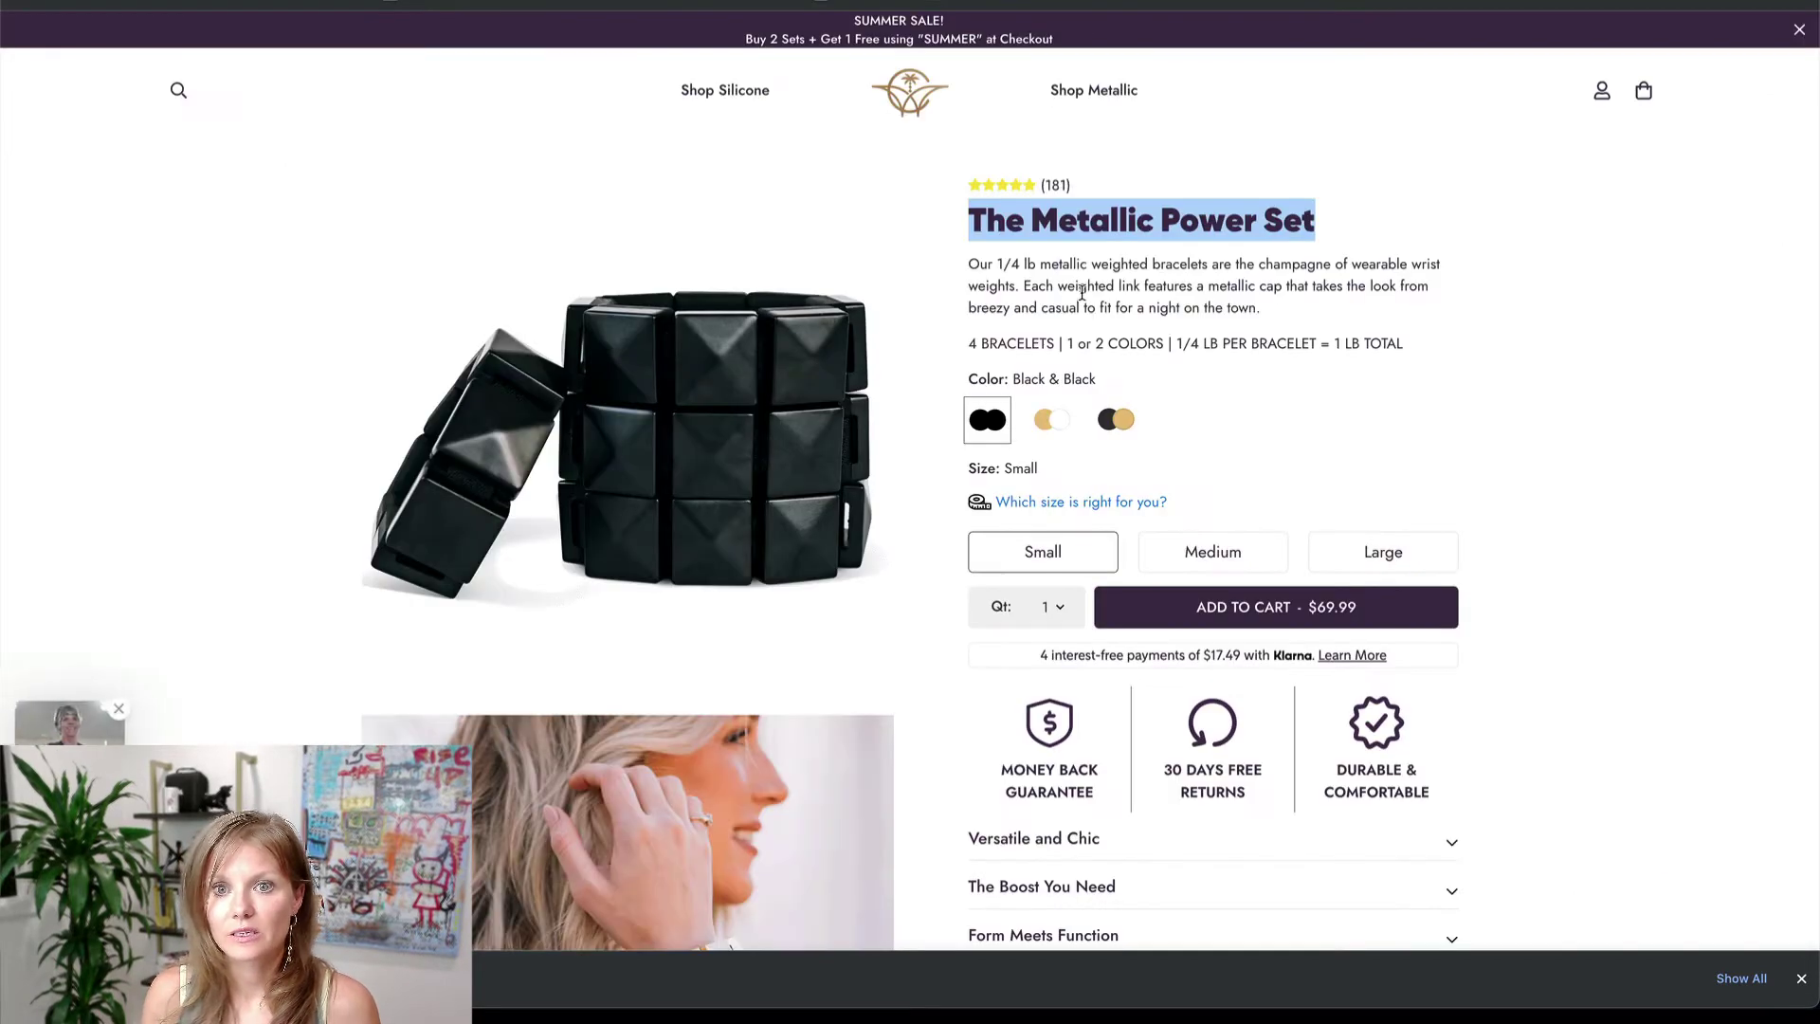
Step: Copy the bracelet description paragraph from the store's product page into the new item's description
{"action": "left_click", "coordinate": [1118, 291]}
{"action": "left_click_drag", "start_coordinate": [1262, 307], "coordinate": [973, 268]}
{"action": "key", "text": "ctrl+c"}
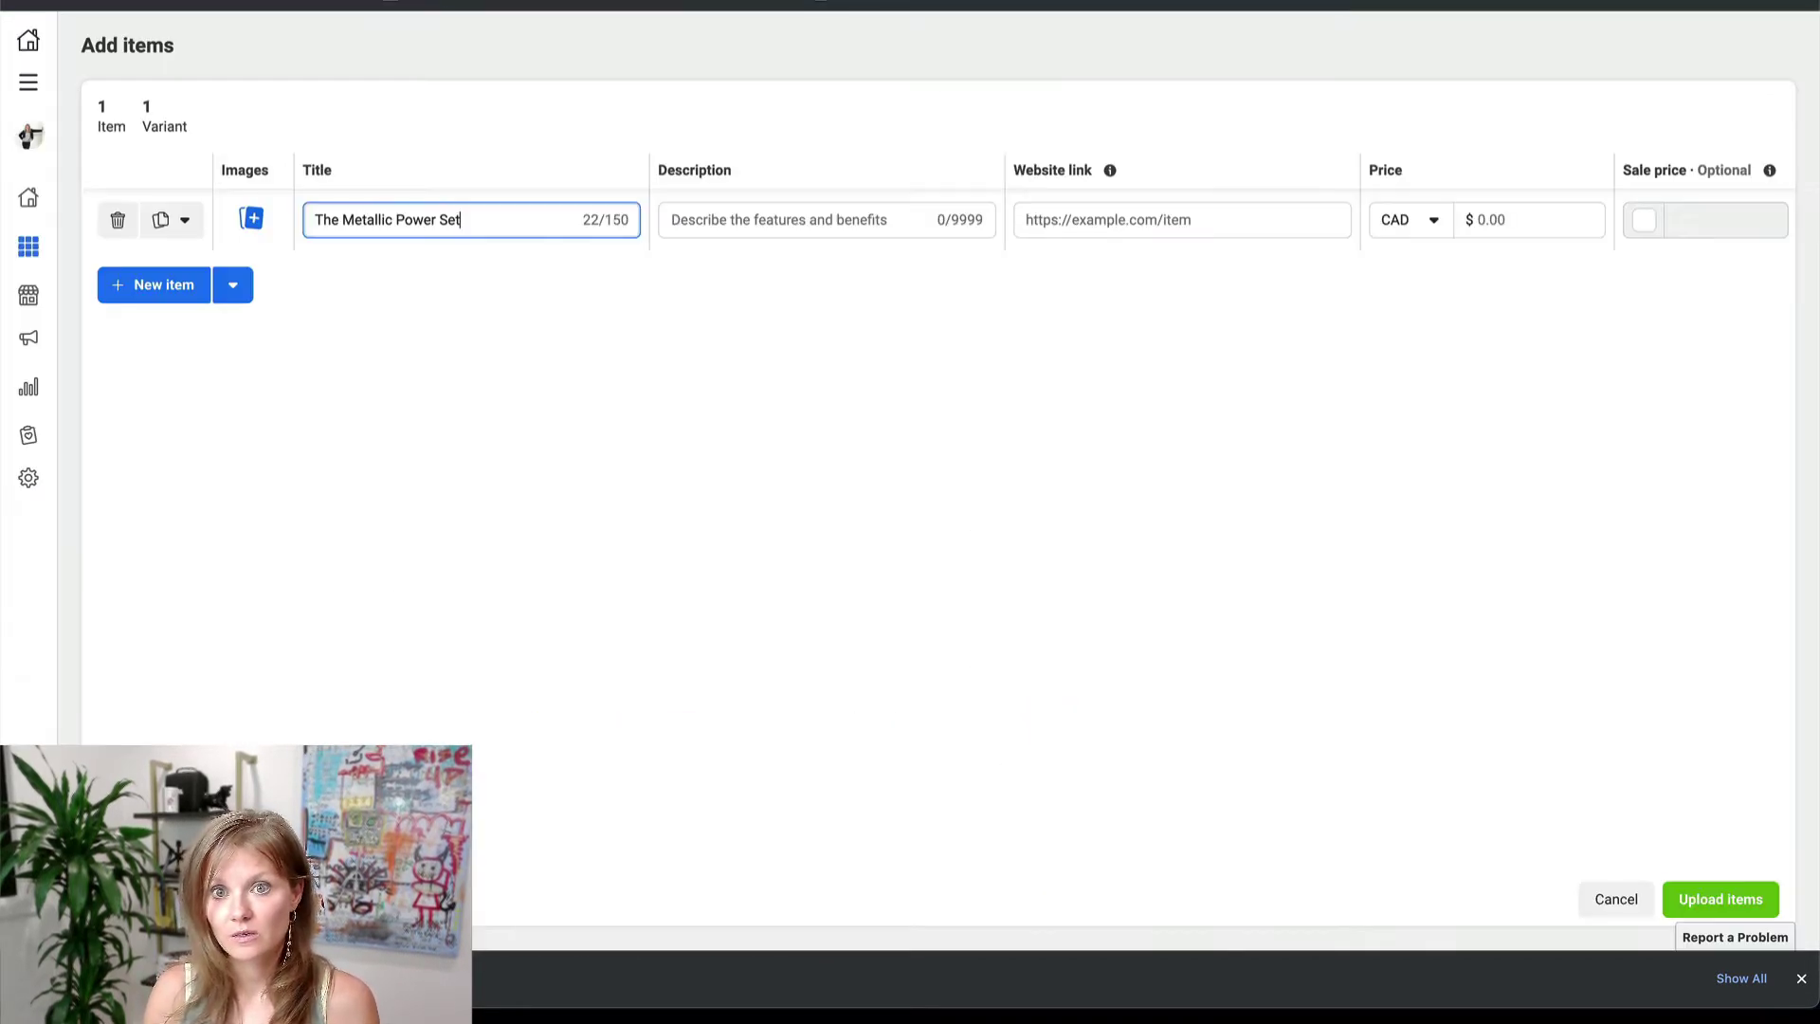
{"action": "left_click", "coordinate": [747, 223]}
{"action": "key", "text": "ctrl+v"}
Step: Copy the Metallic Power Set product page's caliweights.com address into the item's website link
{"action": "left_click", "coordinate": [1072, 219]}
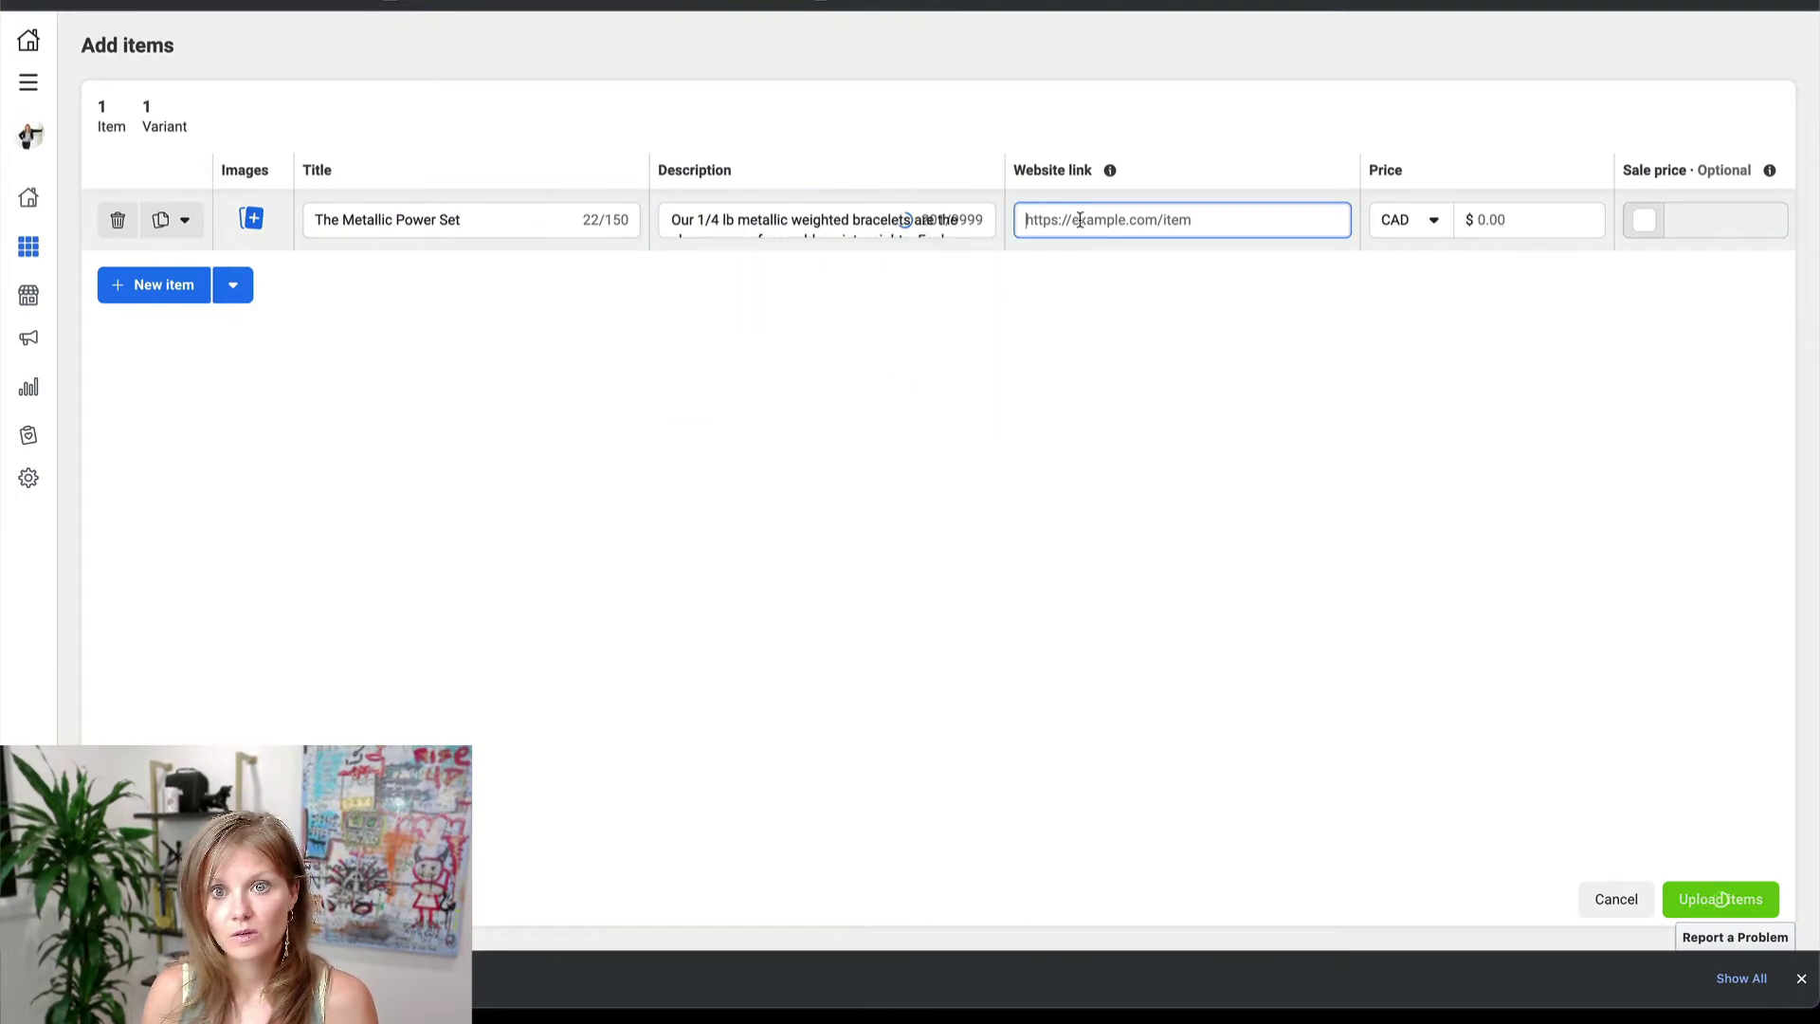
{"action": "left_click", "coordinate": [1070, 3]}
{"action": "key", "text": "ctrl+l"}
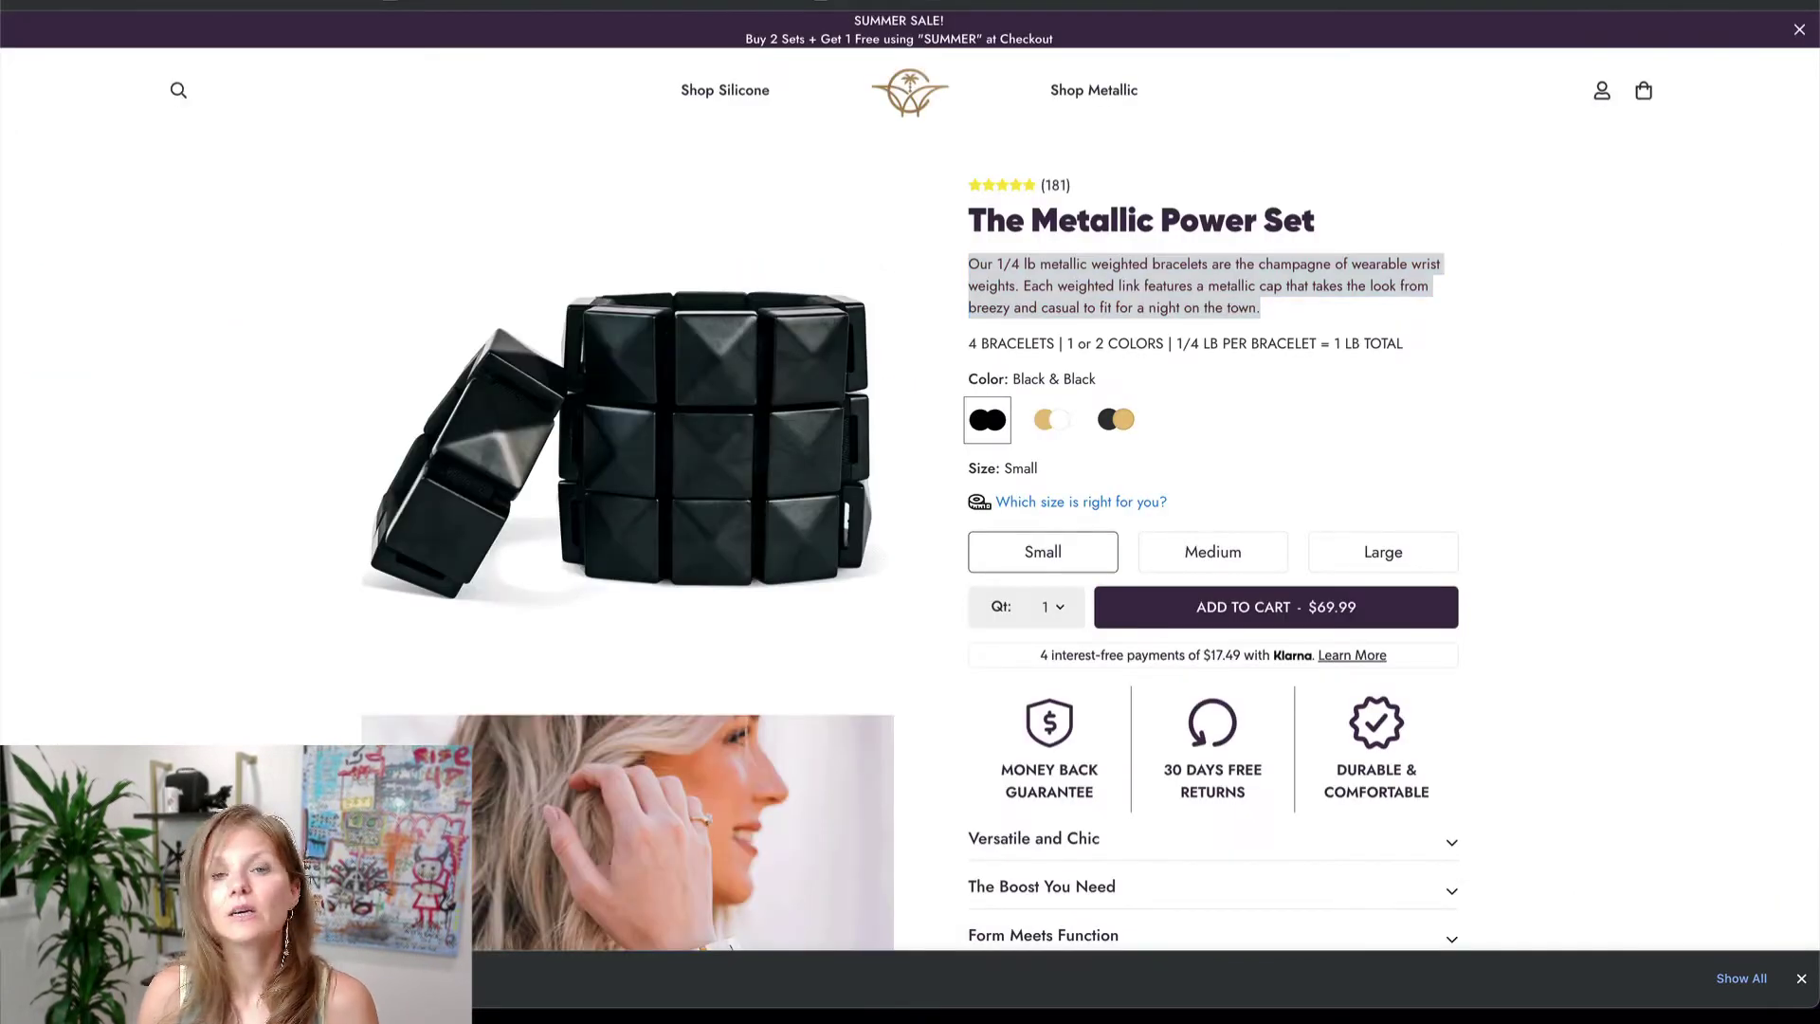
{"action": "key", "text": "ctrl+Tab"}
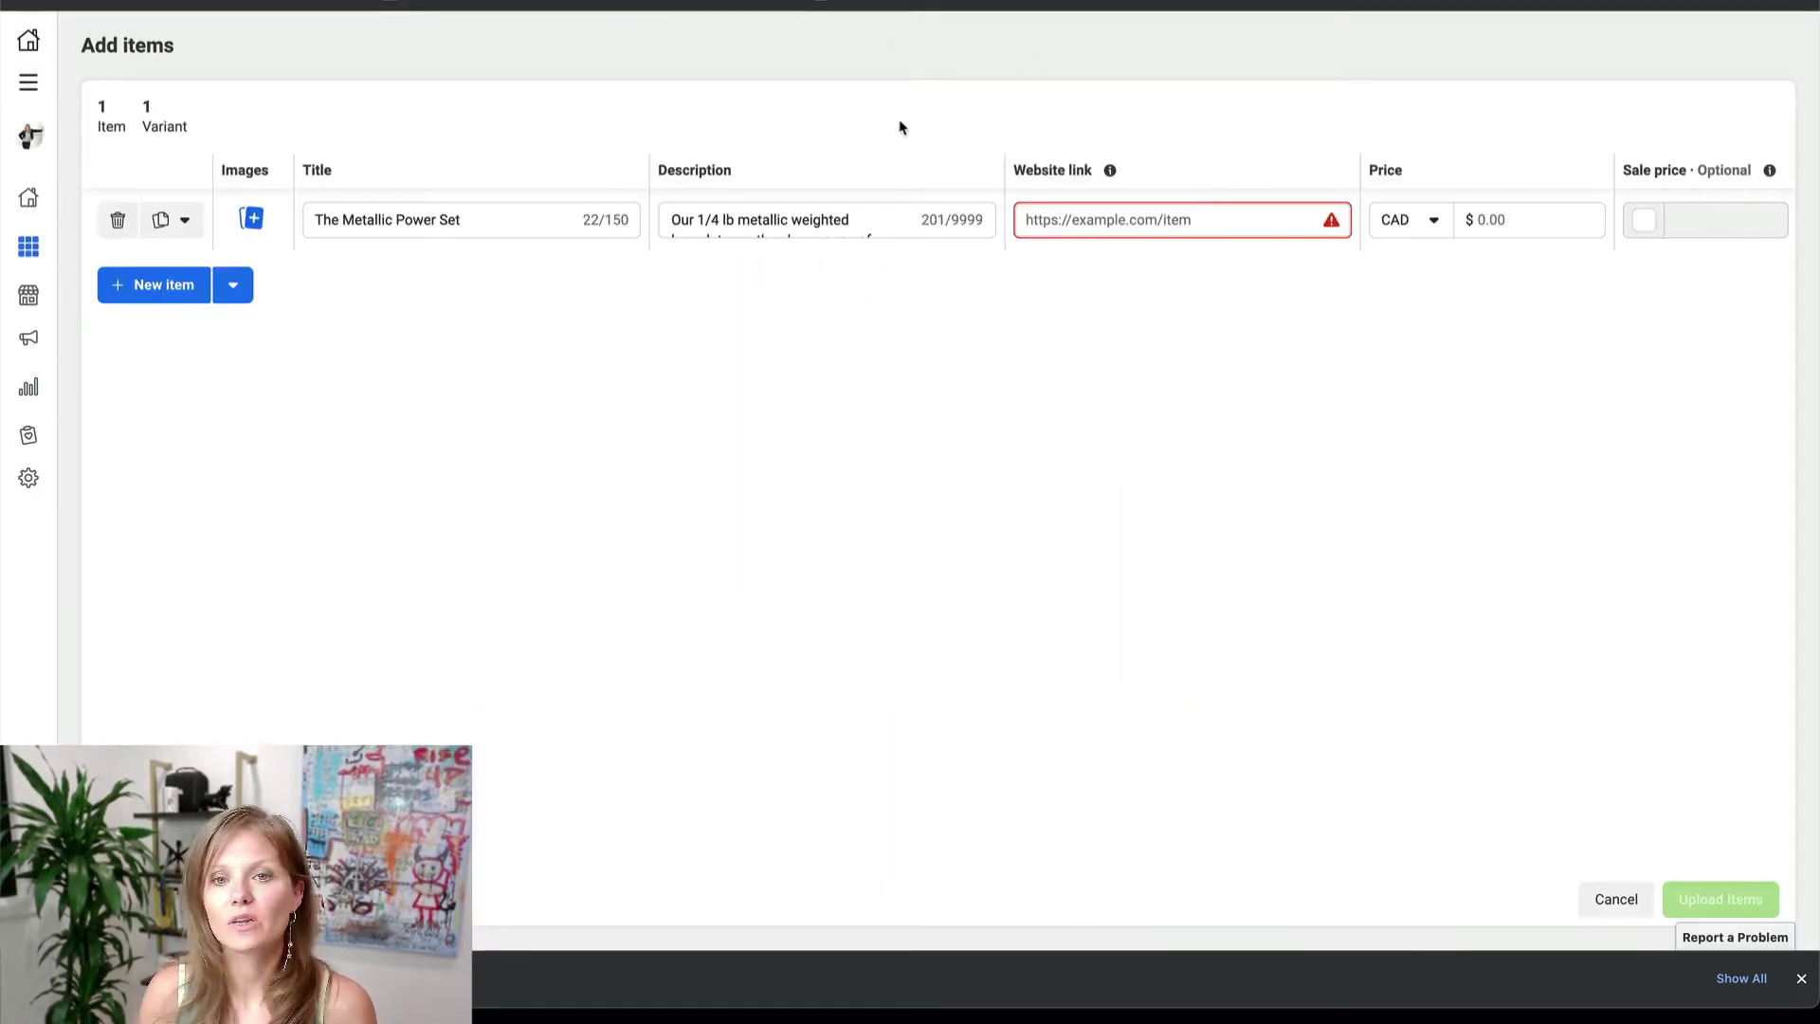
{"action": "key", "text": "ctrl+v"}
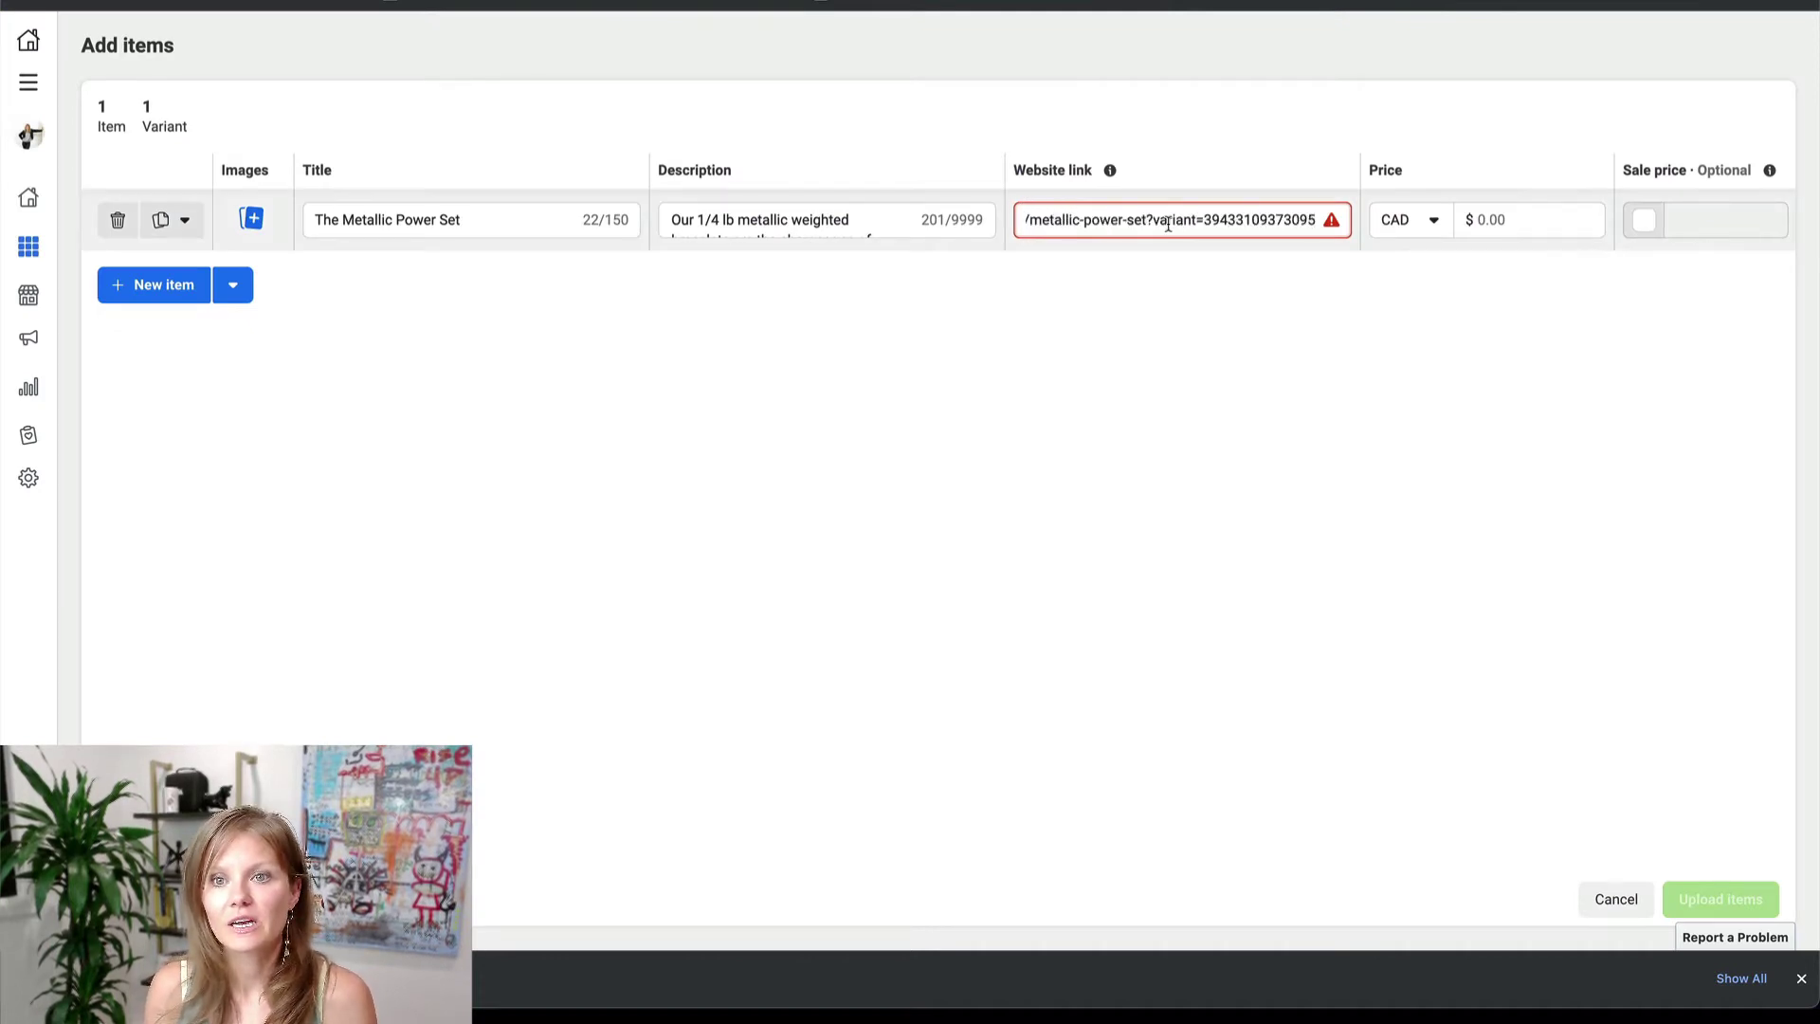
{"action": "left_click", "coordinate": [1248, 148]}
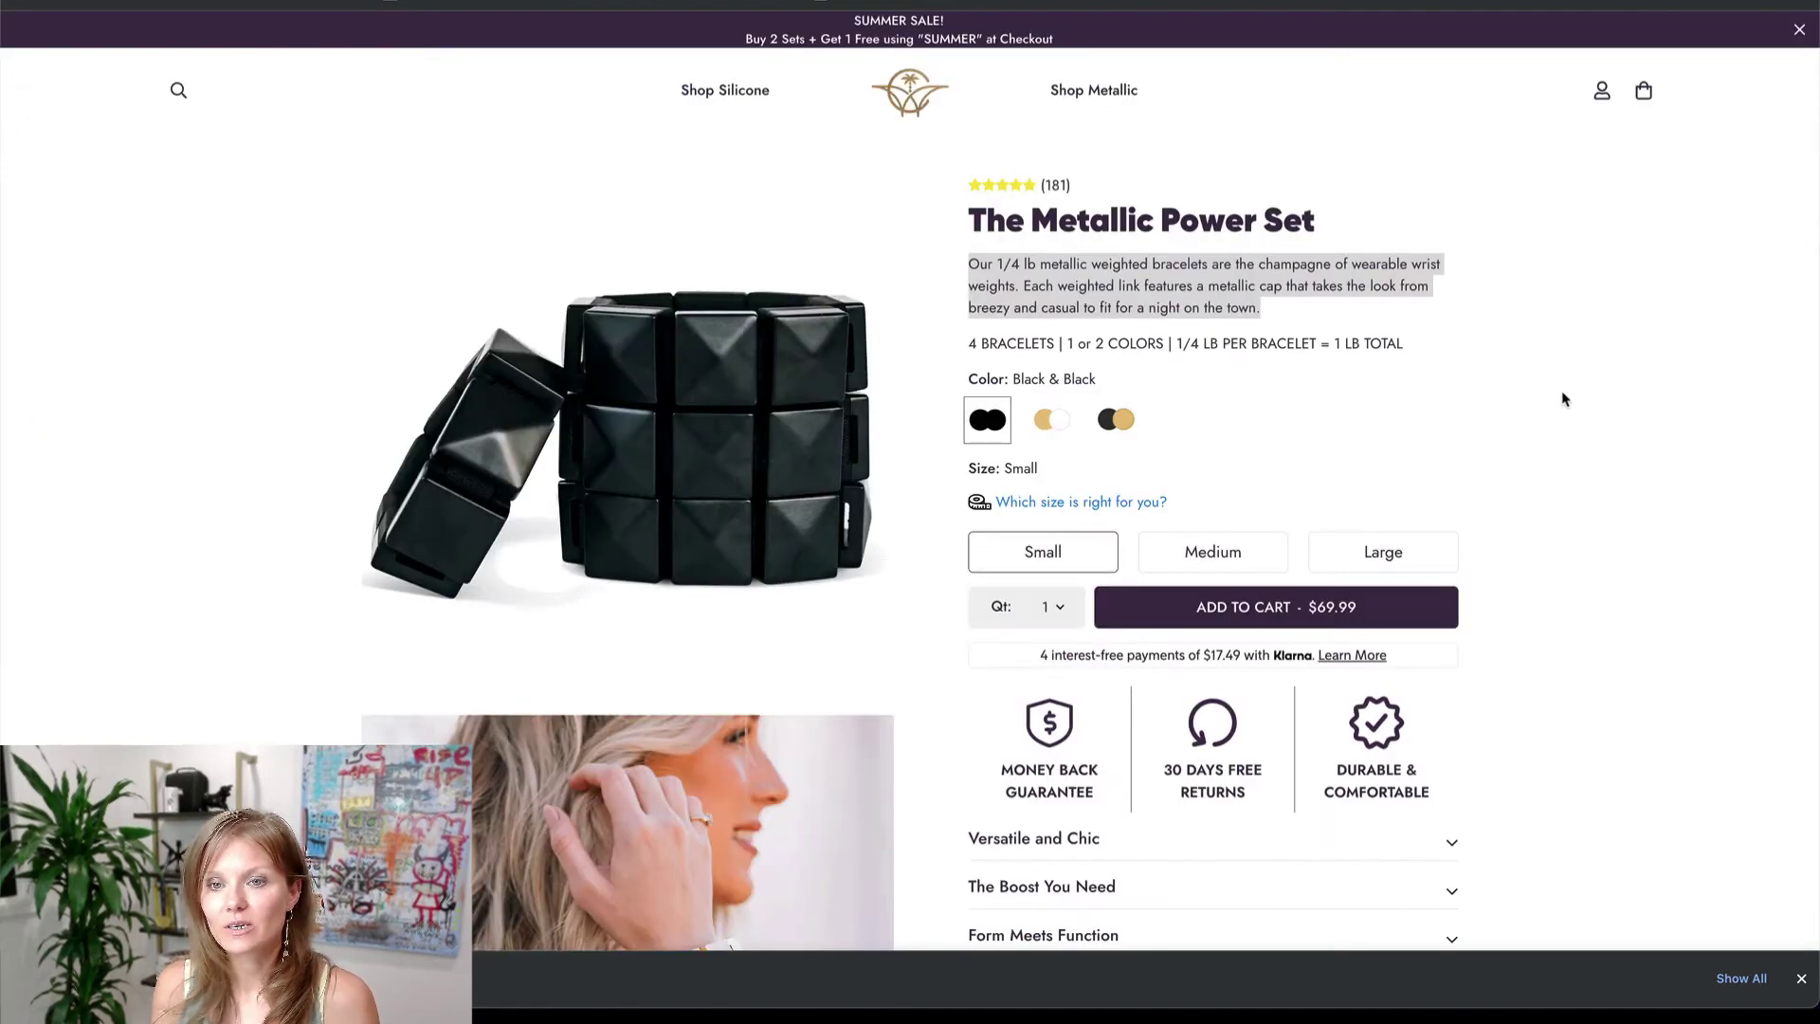
Step: Check the store's product page for the price, and set the item's price to 69.99 in USD
{"action": "left_click", "coordinate": [1273, 219]}
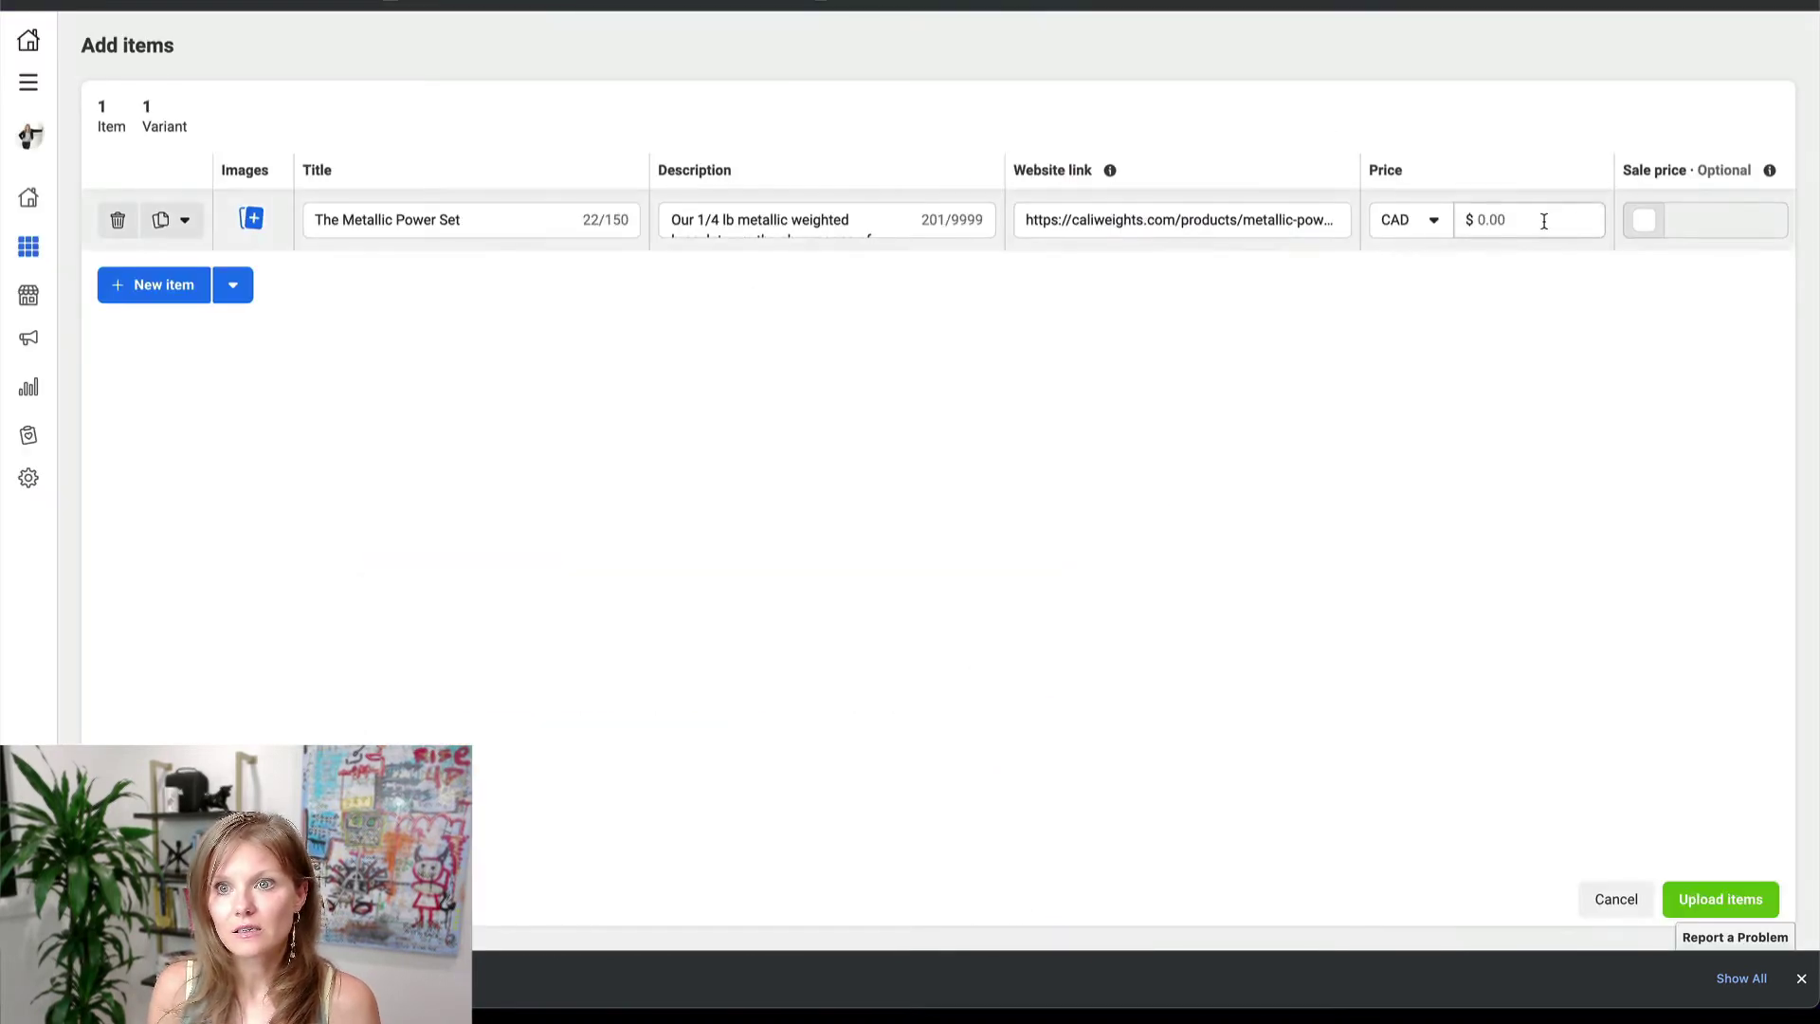
{"action": "left_click", "coordinate": [1431, 223]}
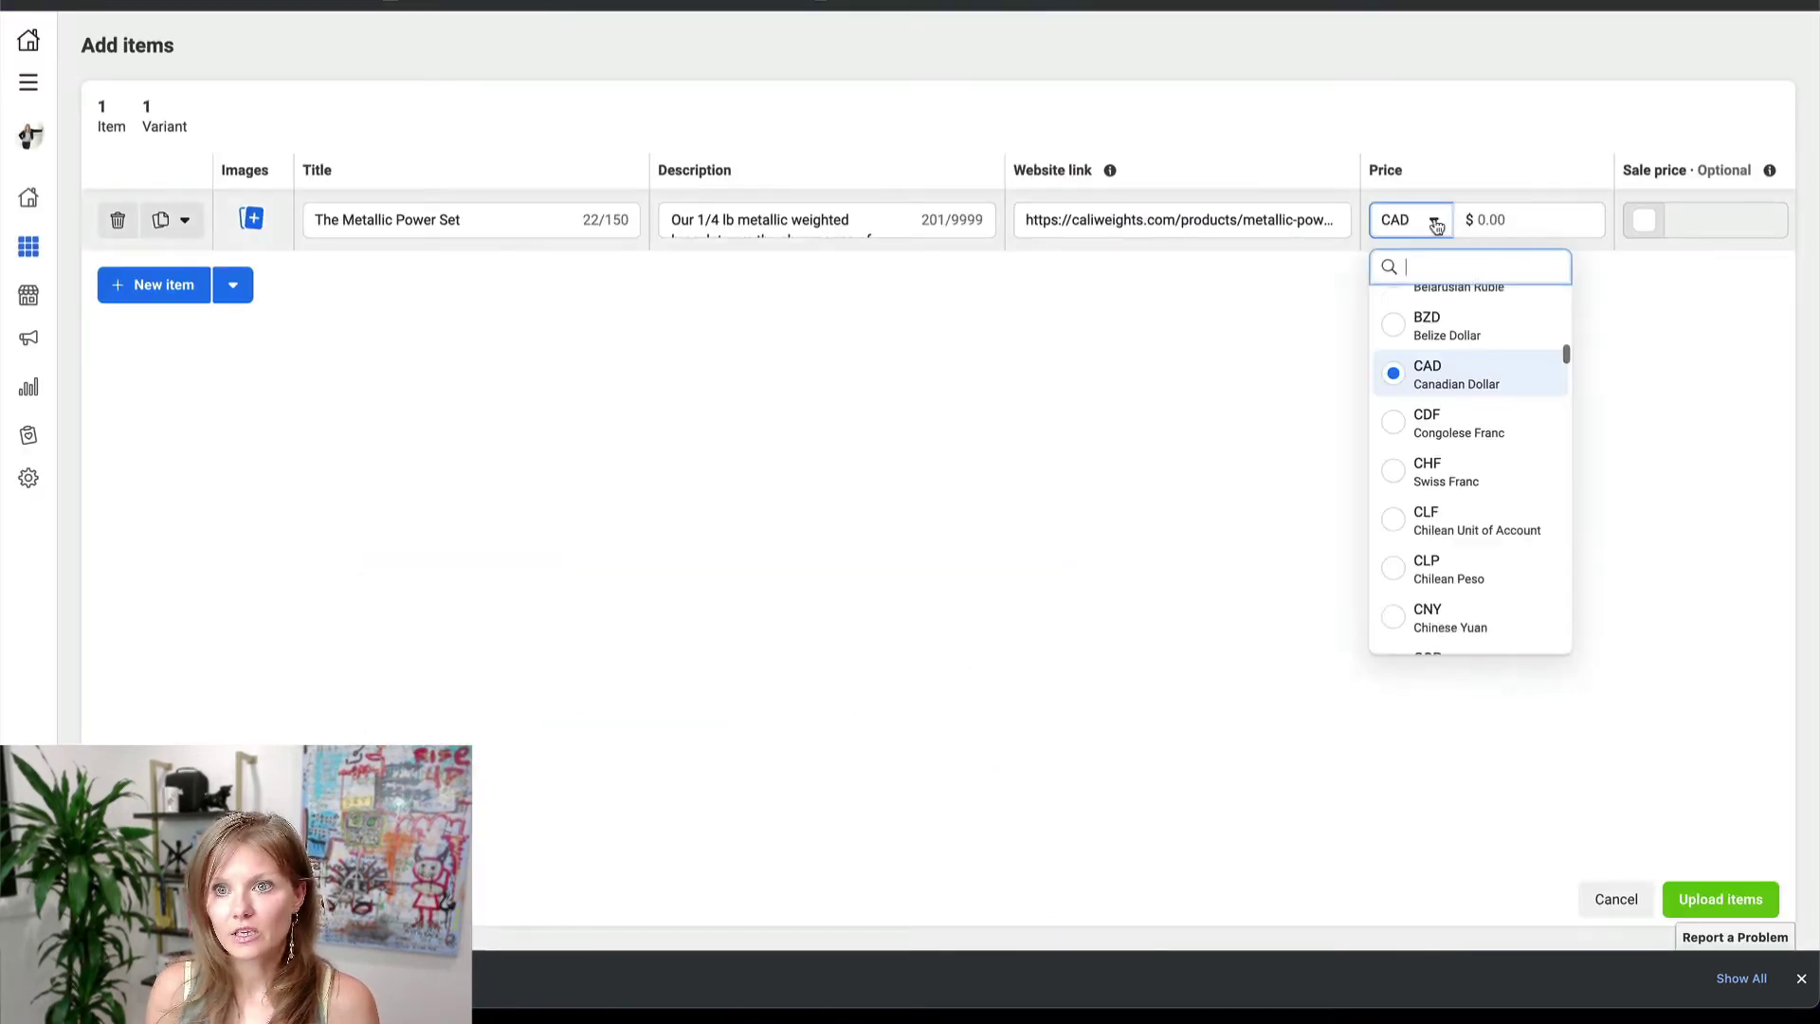
{"action": "type", "text": "usd"}
{"action": "left_click", "coordinate": [1431, 309]}
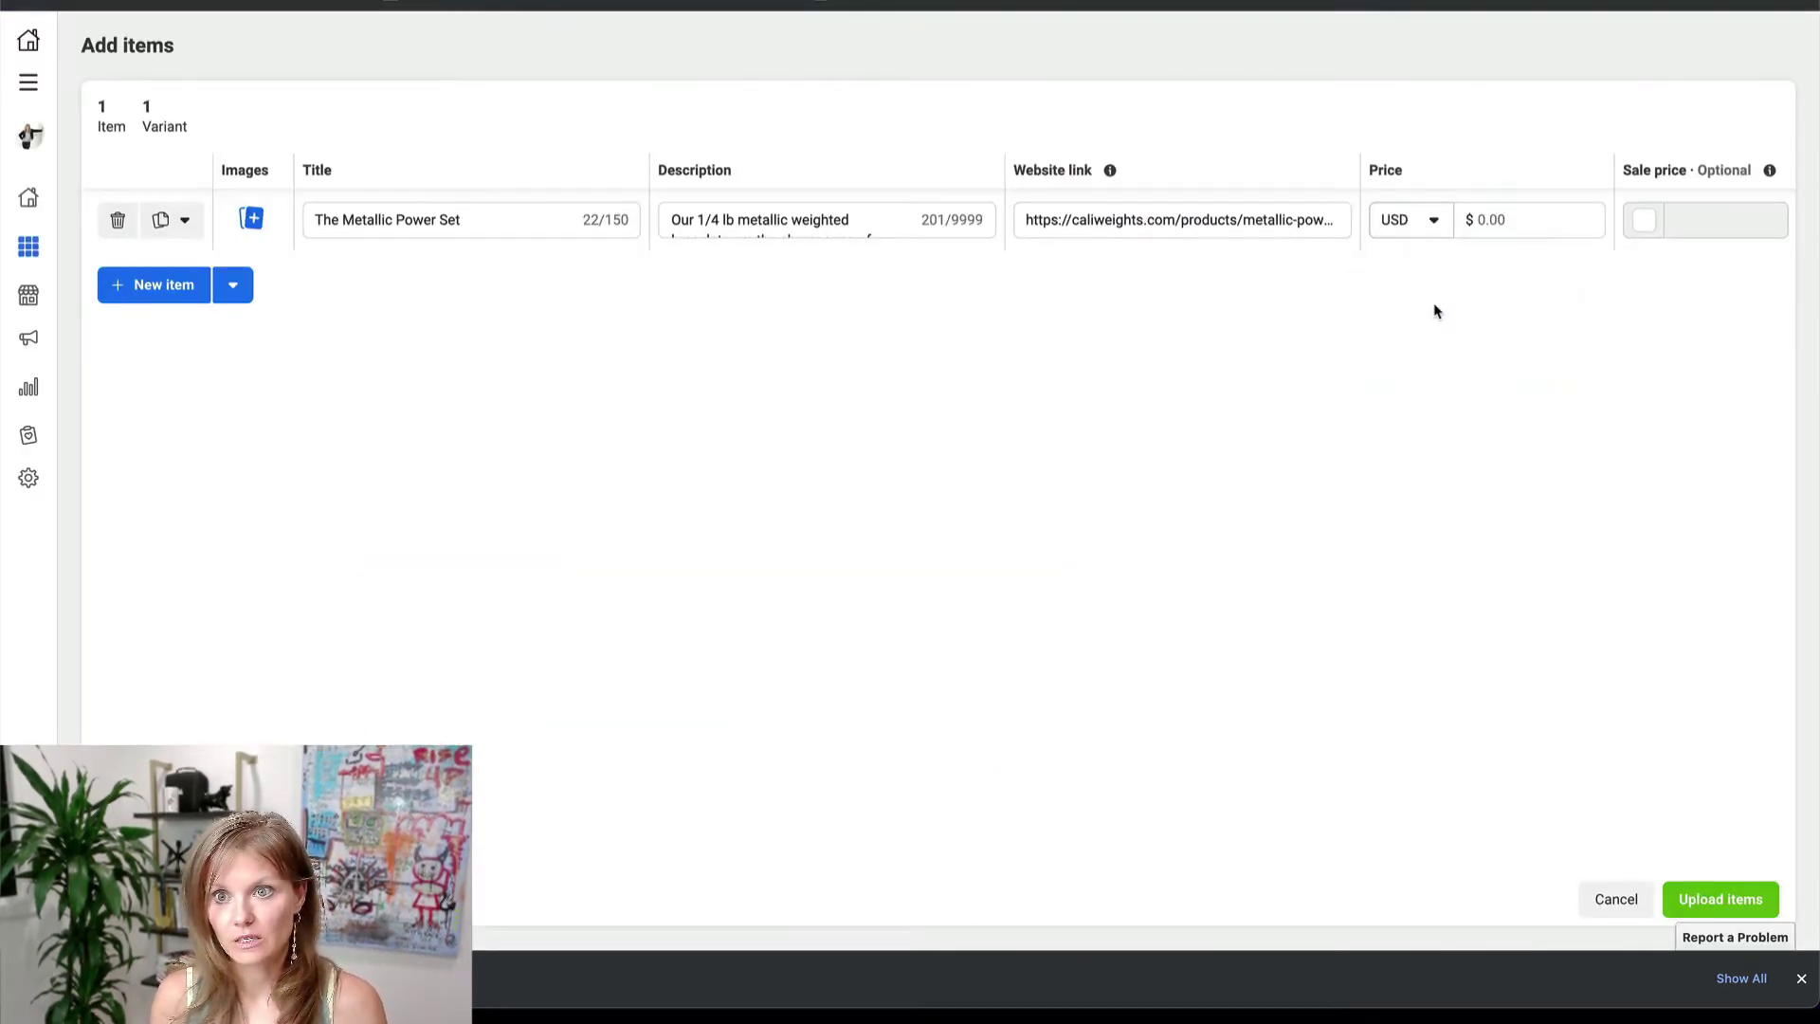
{"action": "left_click", "coordinate": [1507, 224]}
{"action": "type", "text": "69.99"}
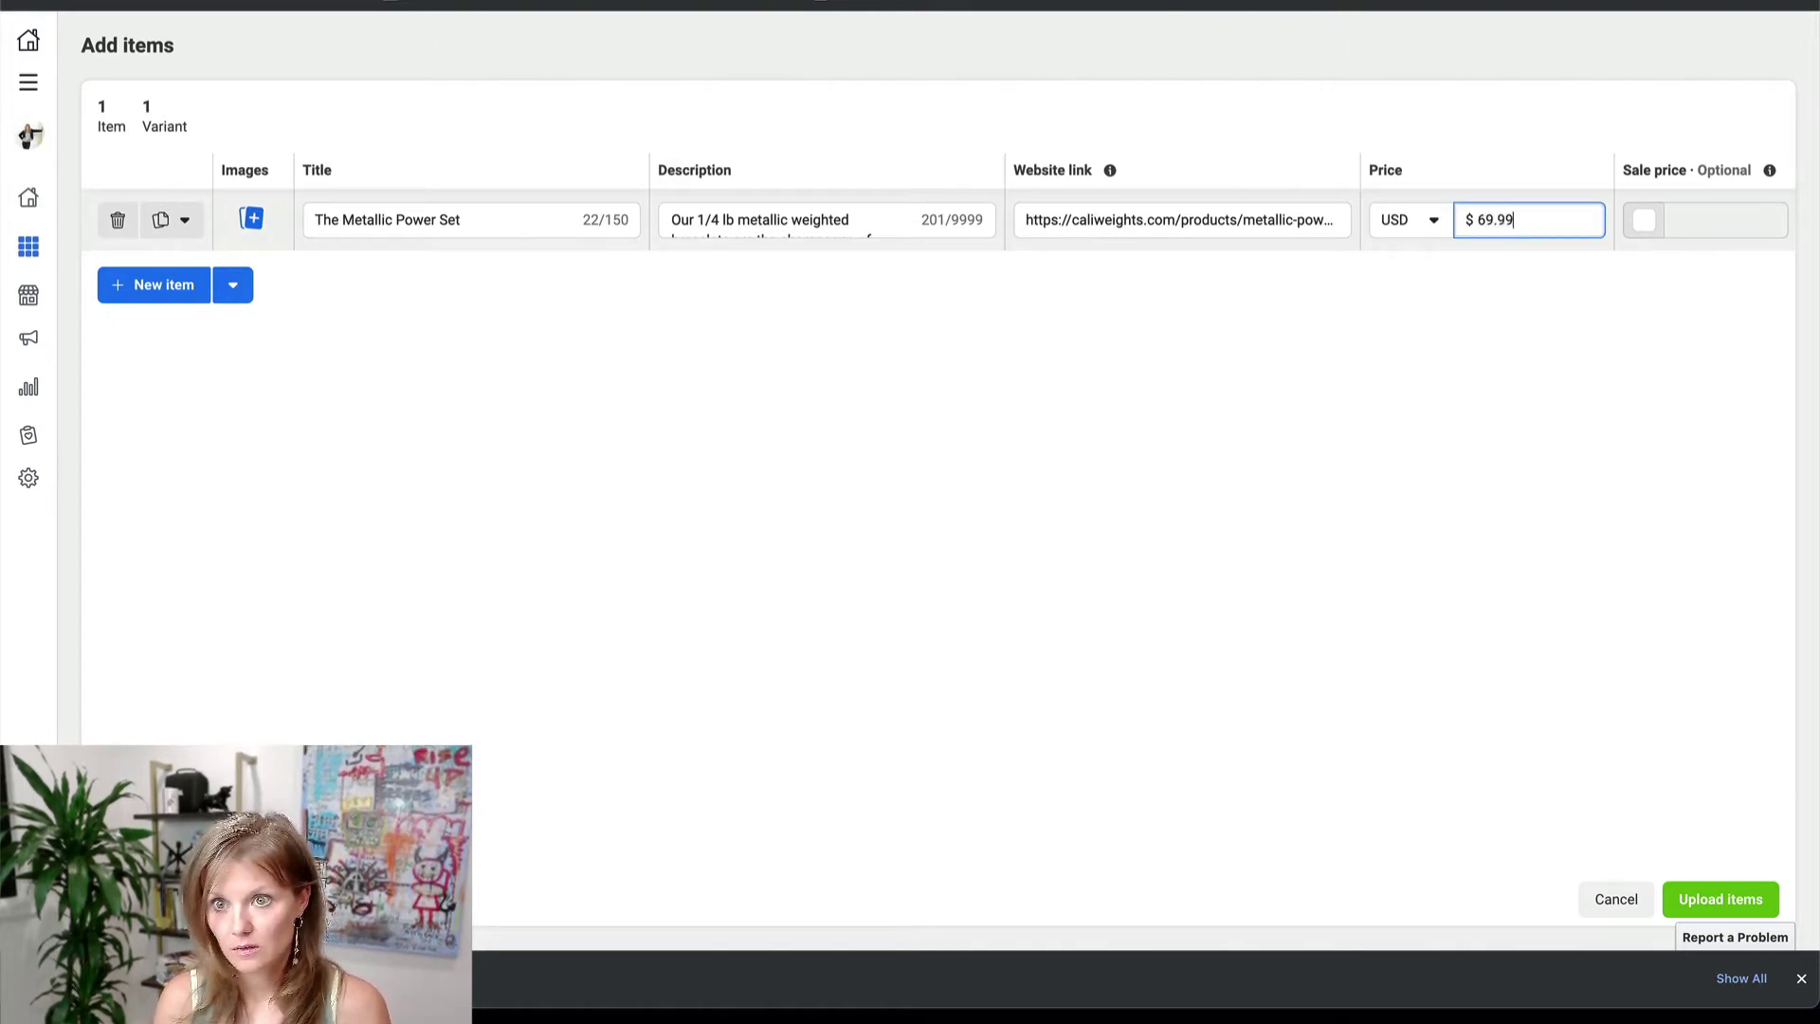
{"action": "left_click", "coordinate": [1512, 370]}
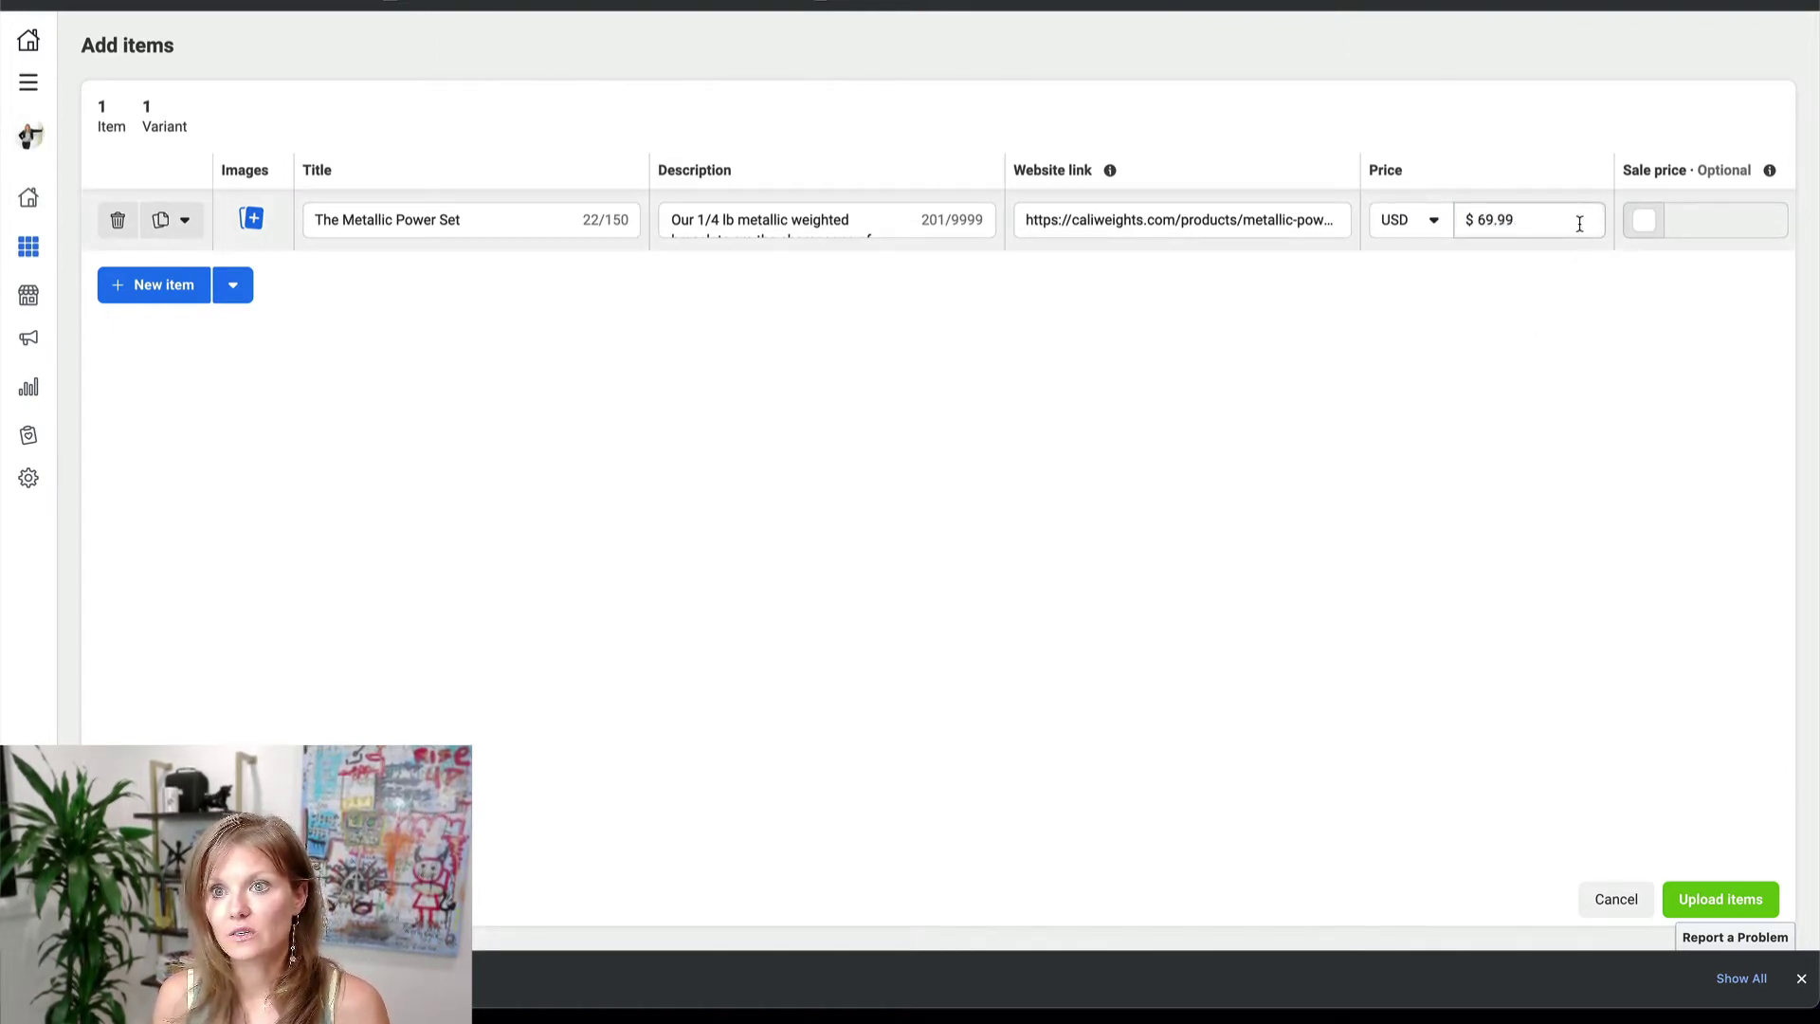
Step: Set the item's category to Sporting Goods > Exercise & Fitness and check the condition, status, availability, brand and content ID fields
{"action": "scroll", "coordinate": [1641, 223], "scroll_direction": "right", "scroll_amount": 10}
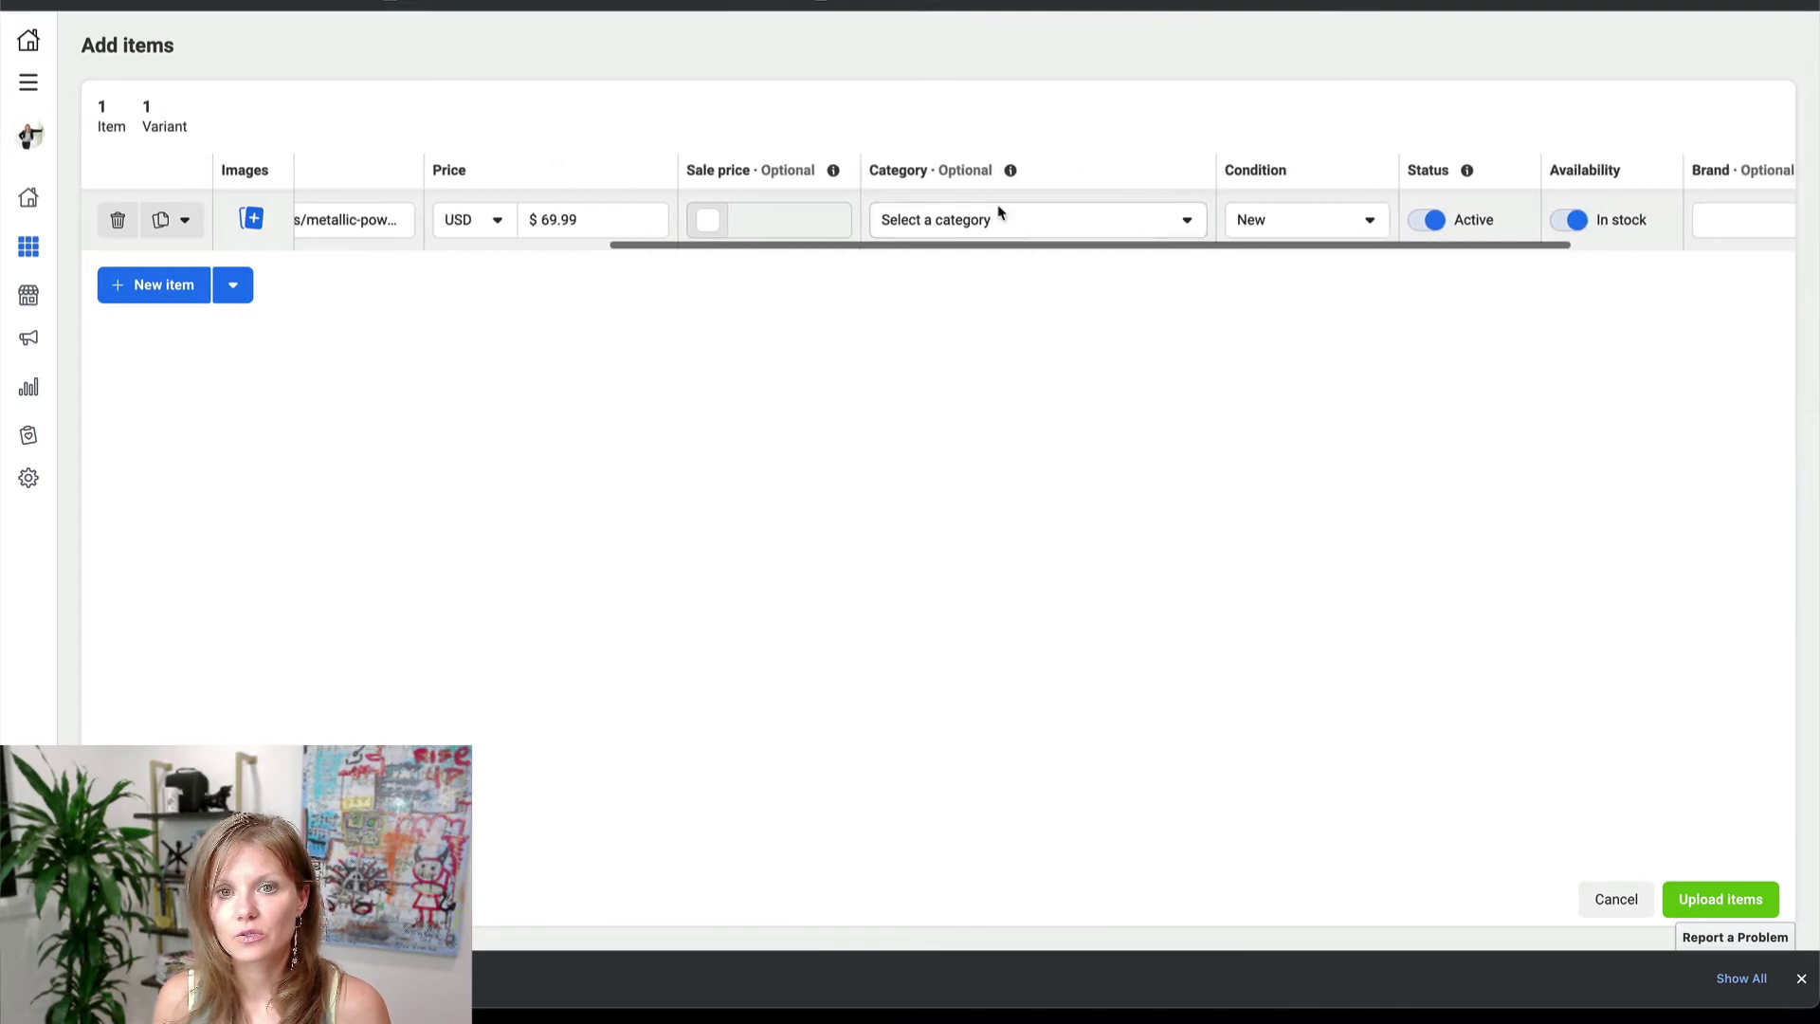
{"action": "left_click", "coordinate": [1000, 213]}
{"action": "type", "text": "f"}
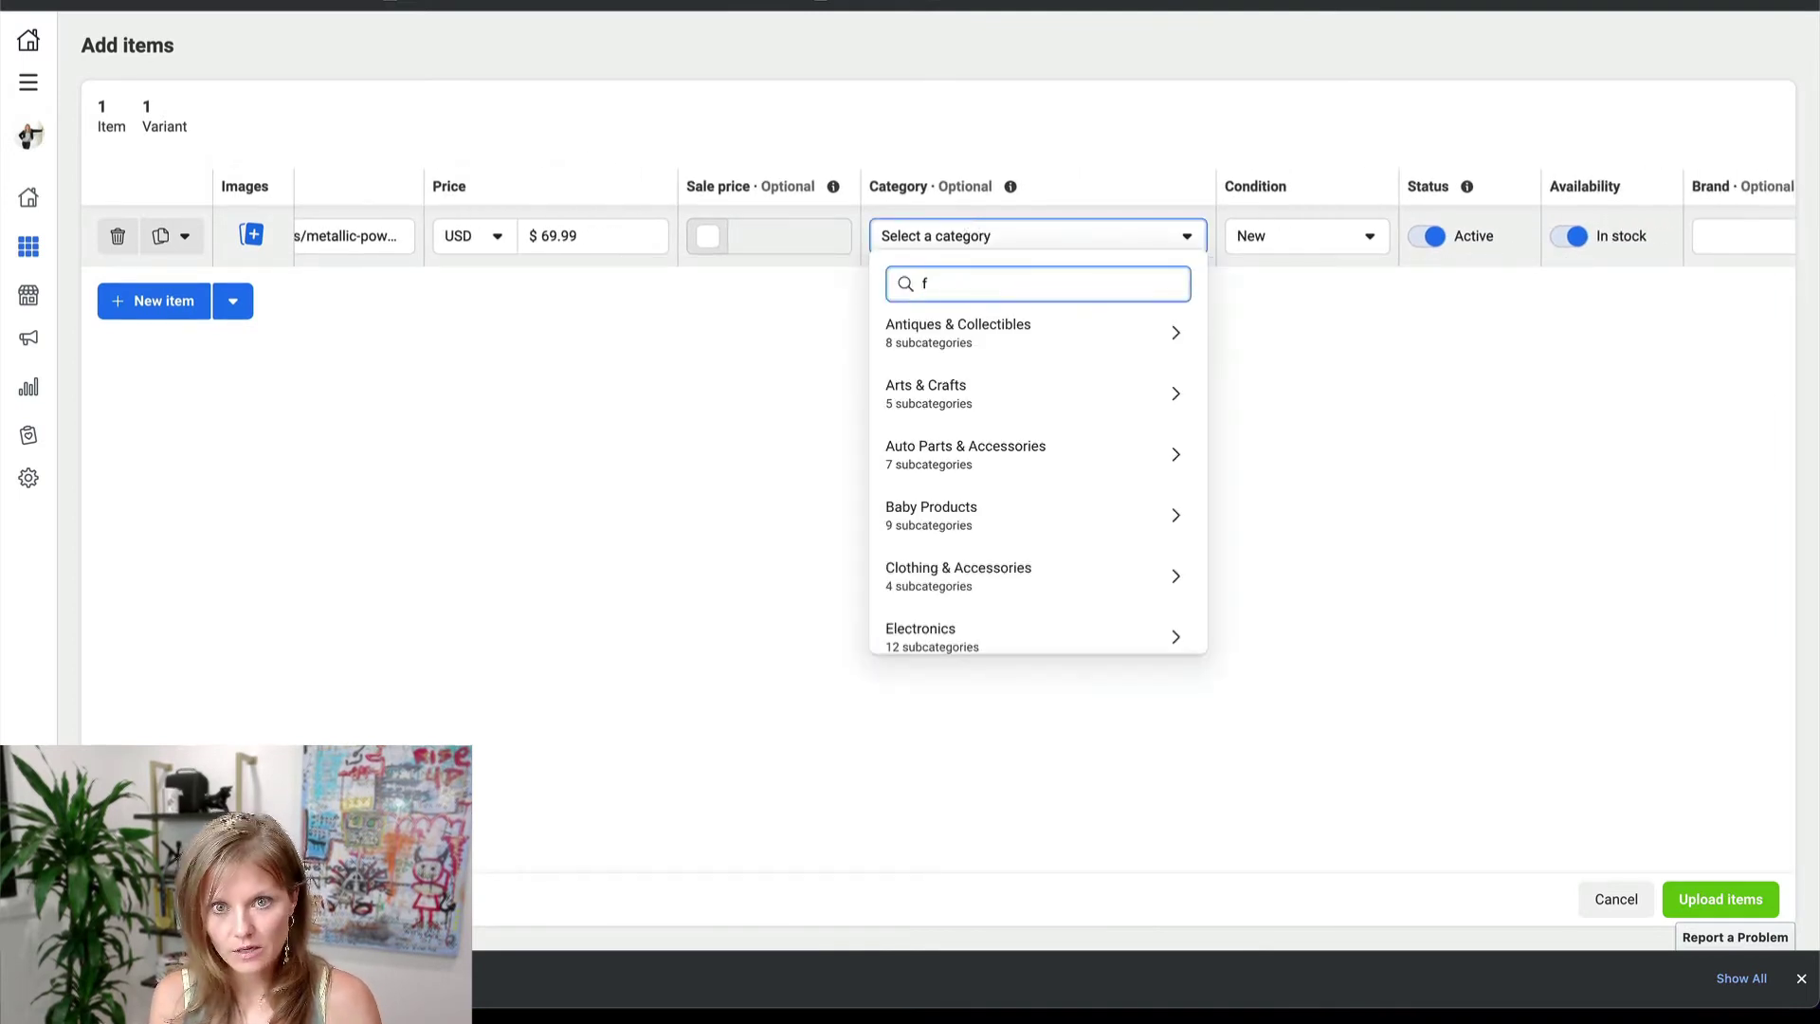
{"action": "type", "text": "atness"}
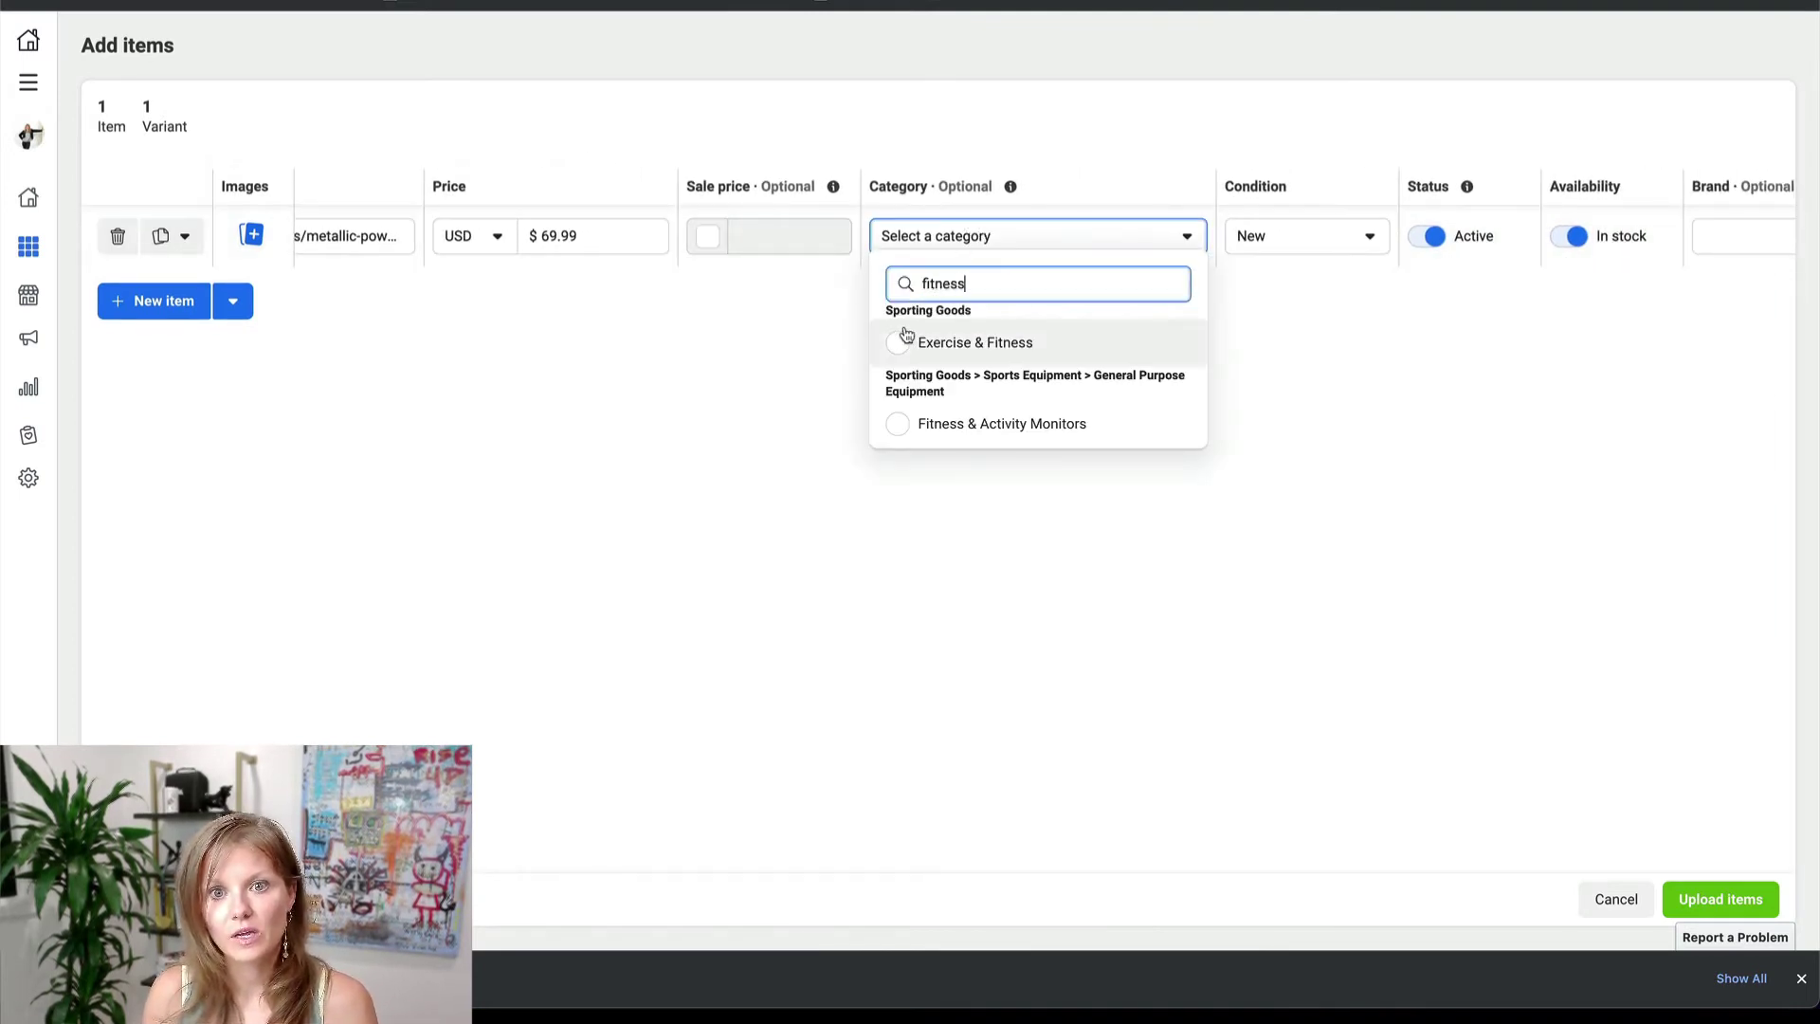
{"action": "left_click", "coordinate": [900, 342]}
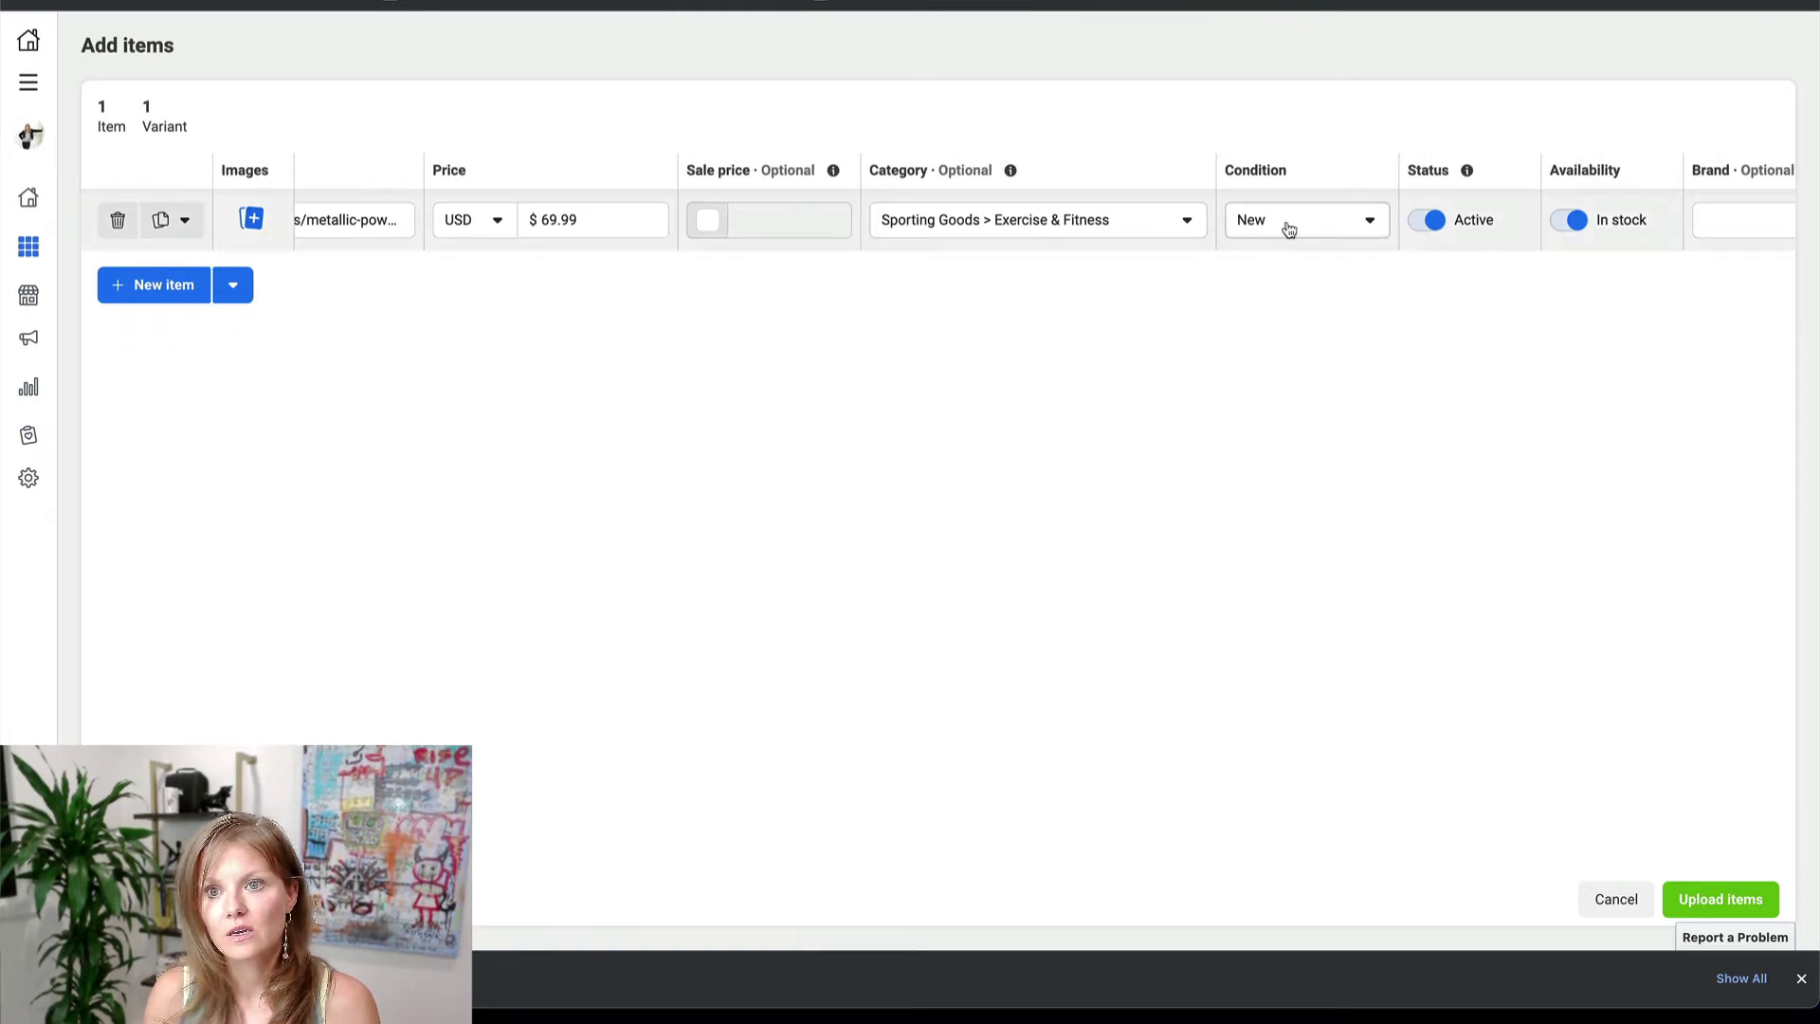
{"action": "scroll", "coordinate": [1690, 214], "scroll_direction": "right", "scroll_amount": 3}
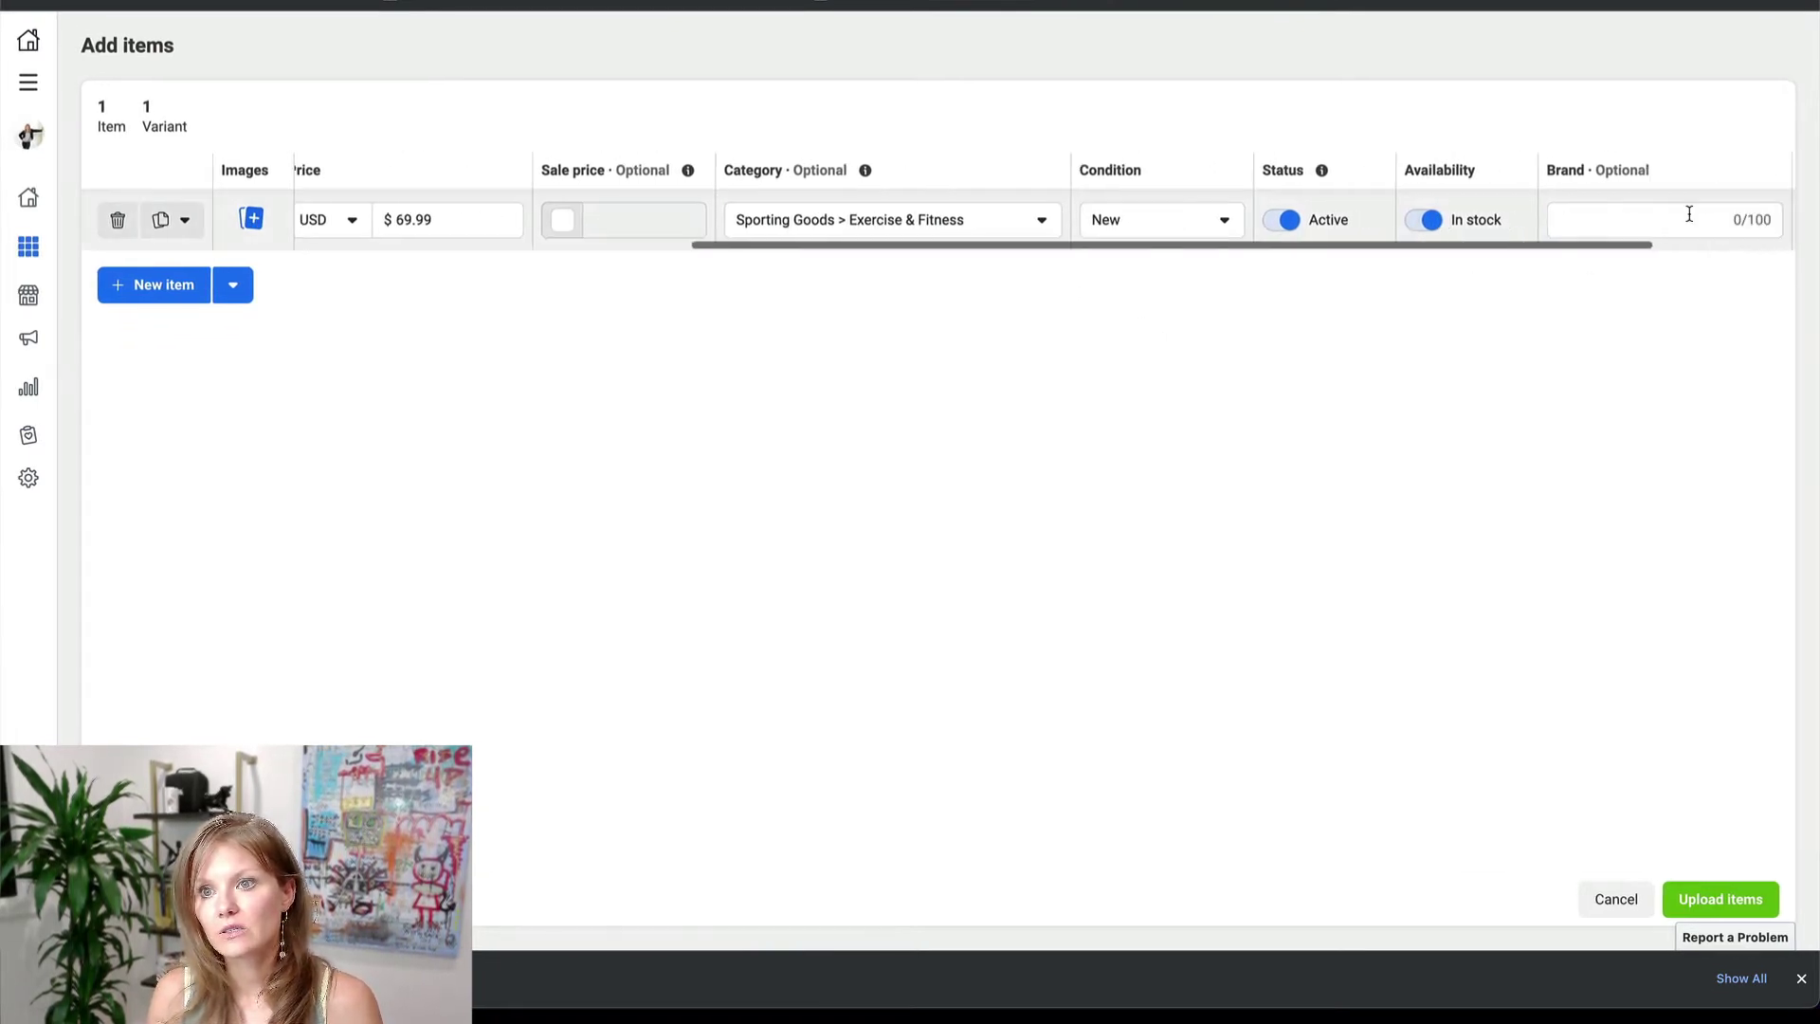
{"action": "scroll", "coordinate": [1689, 214], "scroll_direction": "right", "scroll_amount": 4}
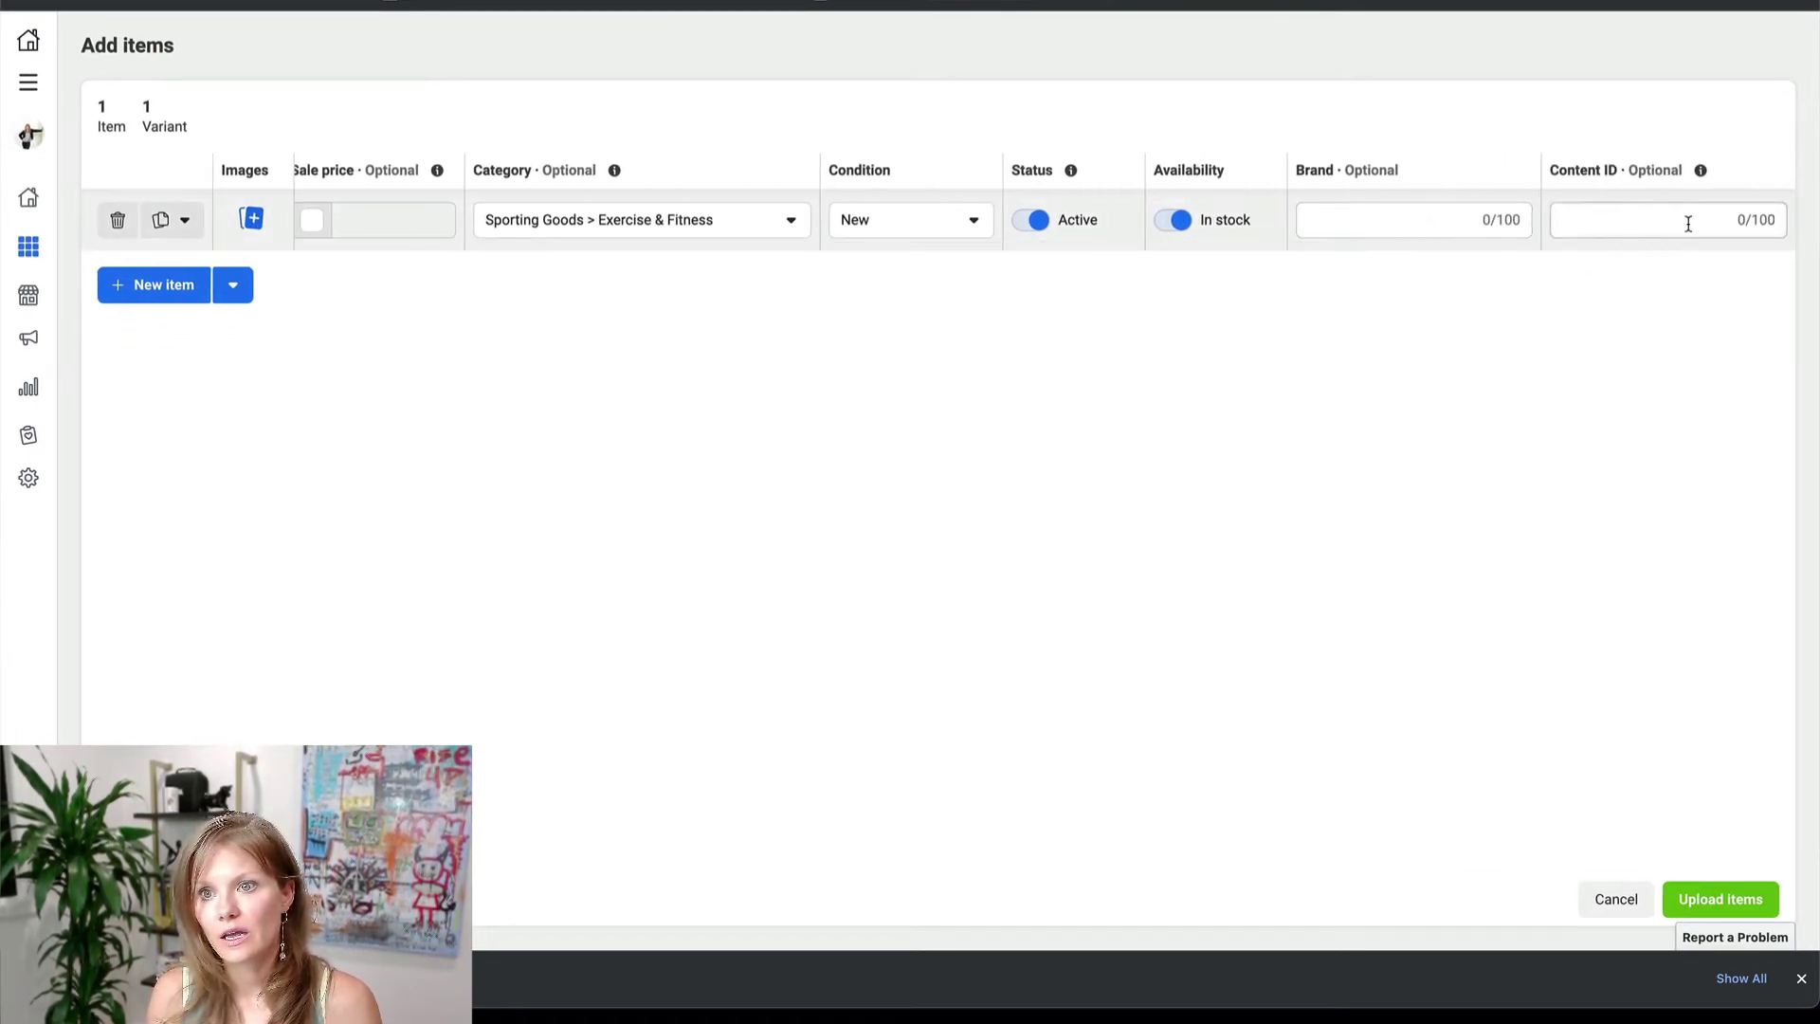
Step: Capture a screenshot of the black bracelet set image on the store's product page
{"action": "scroll", "coordinate": [531, 223], "scroll_direction": "left", "scroll_amount": 11}
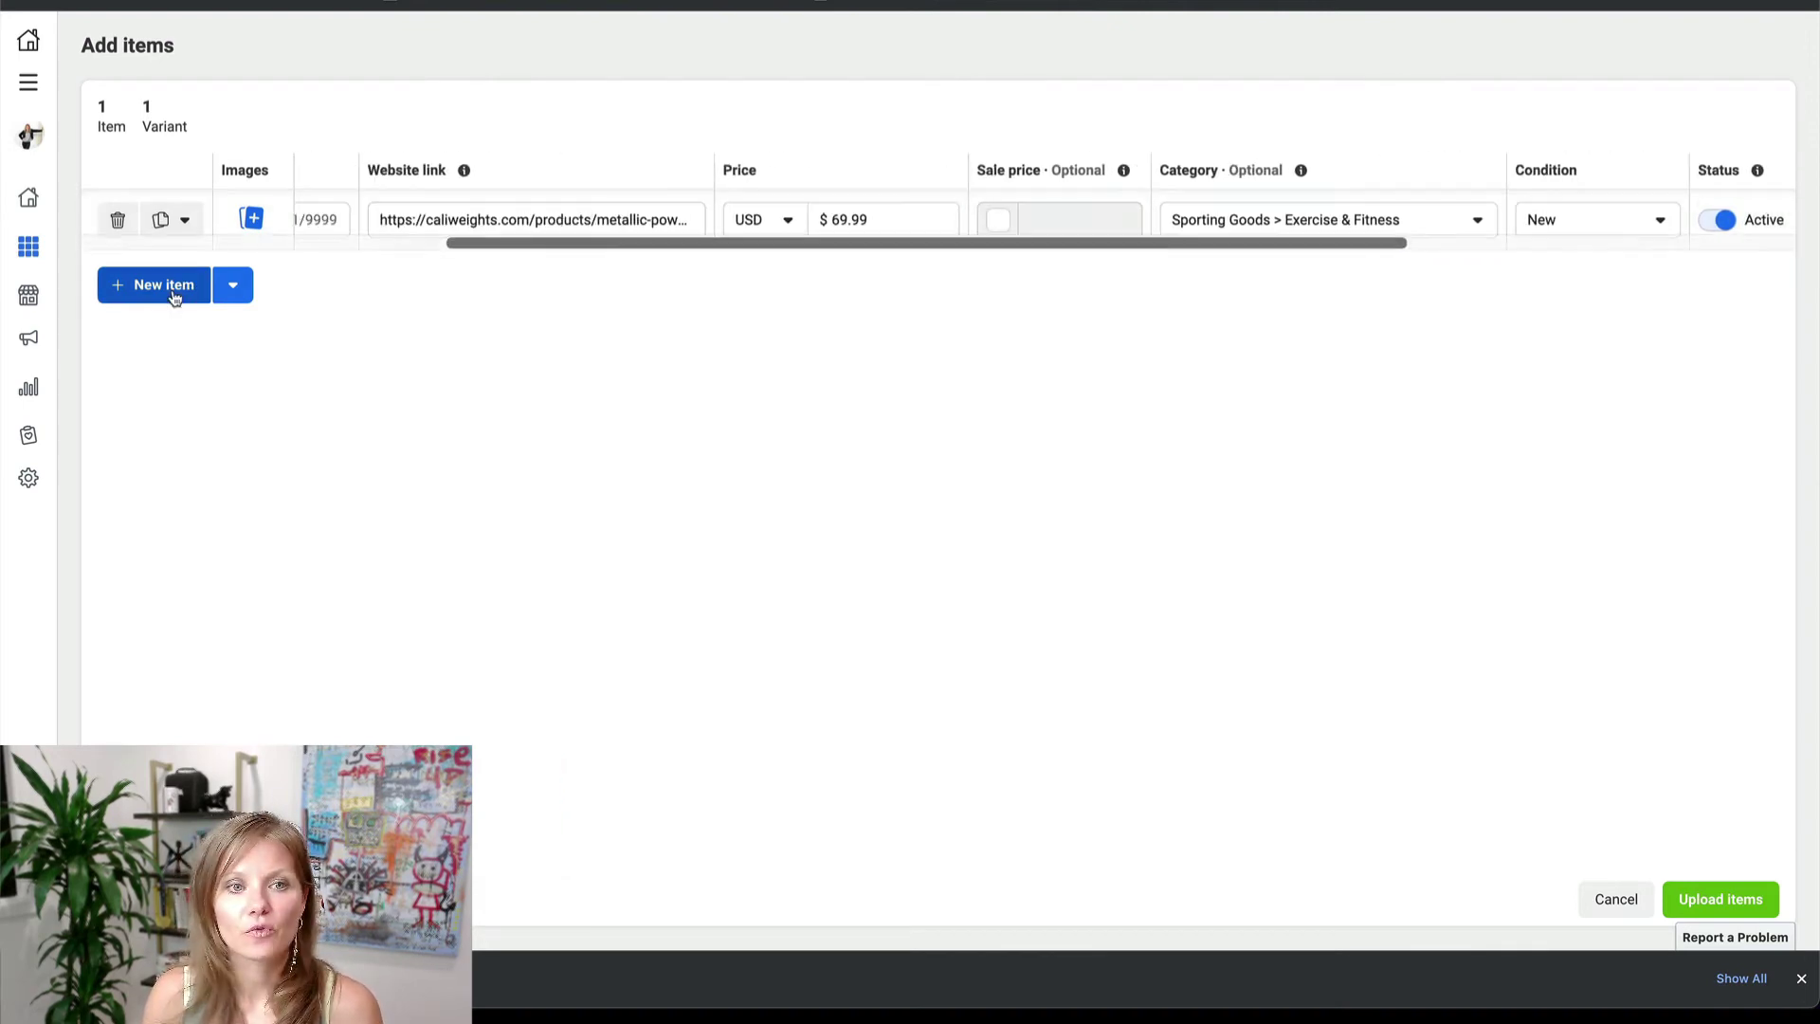
{"action": "key", "text": "ctrl+Tab"}
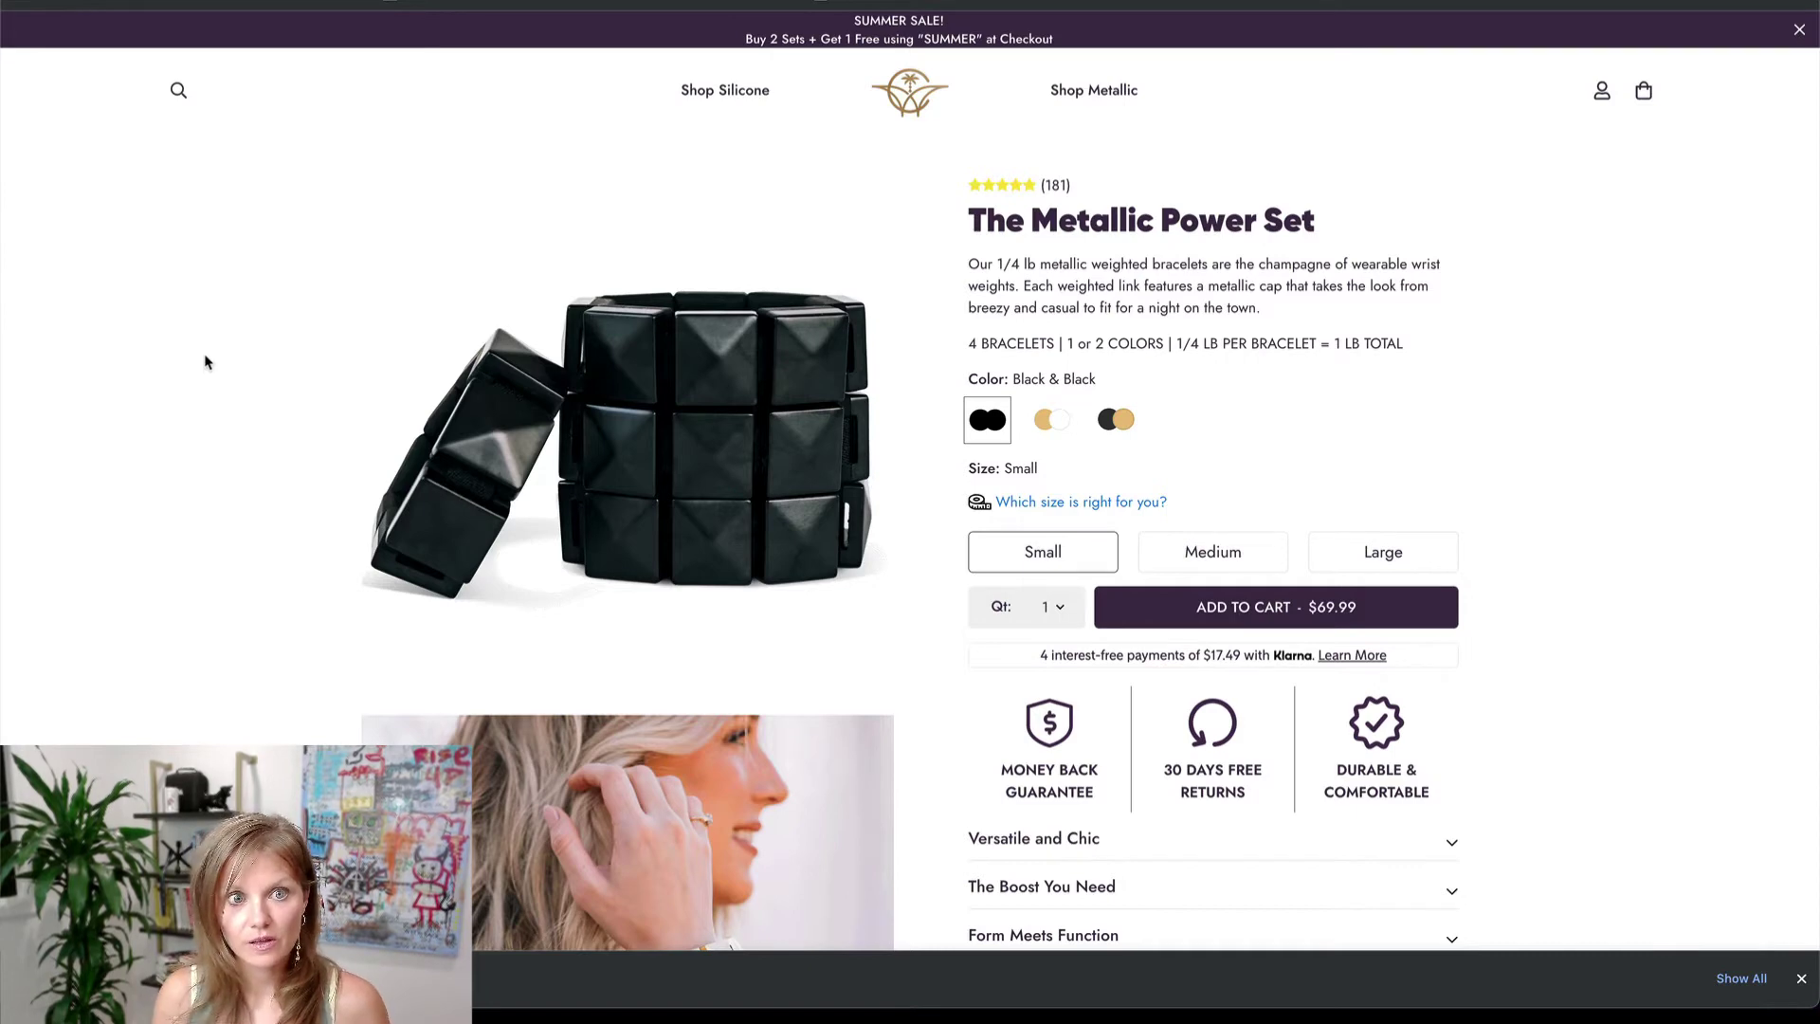
{"action": "key", "text": "super+shift+4"}
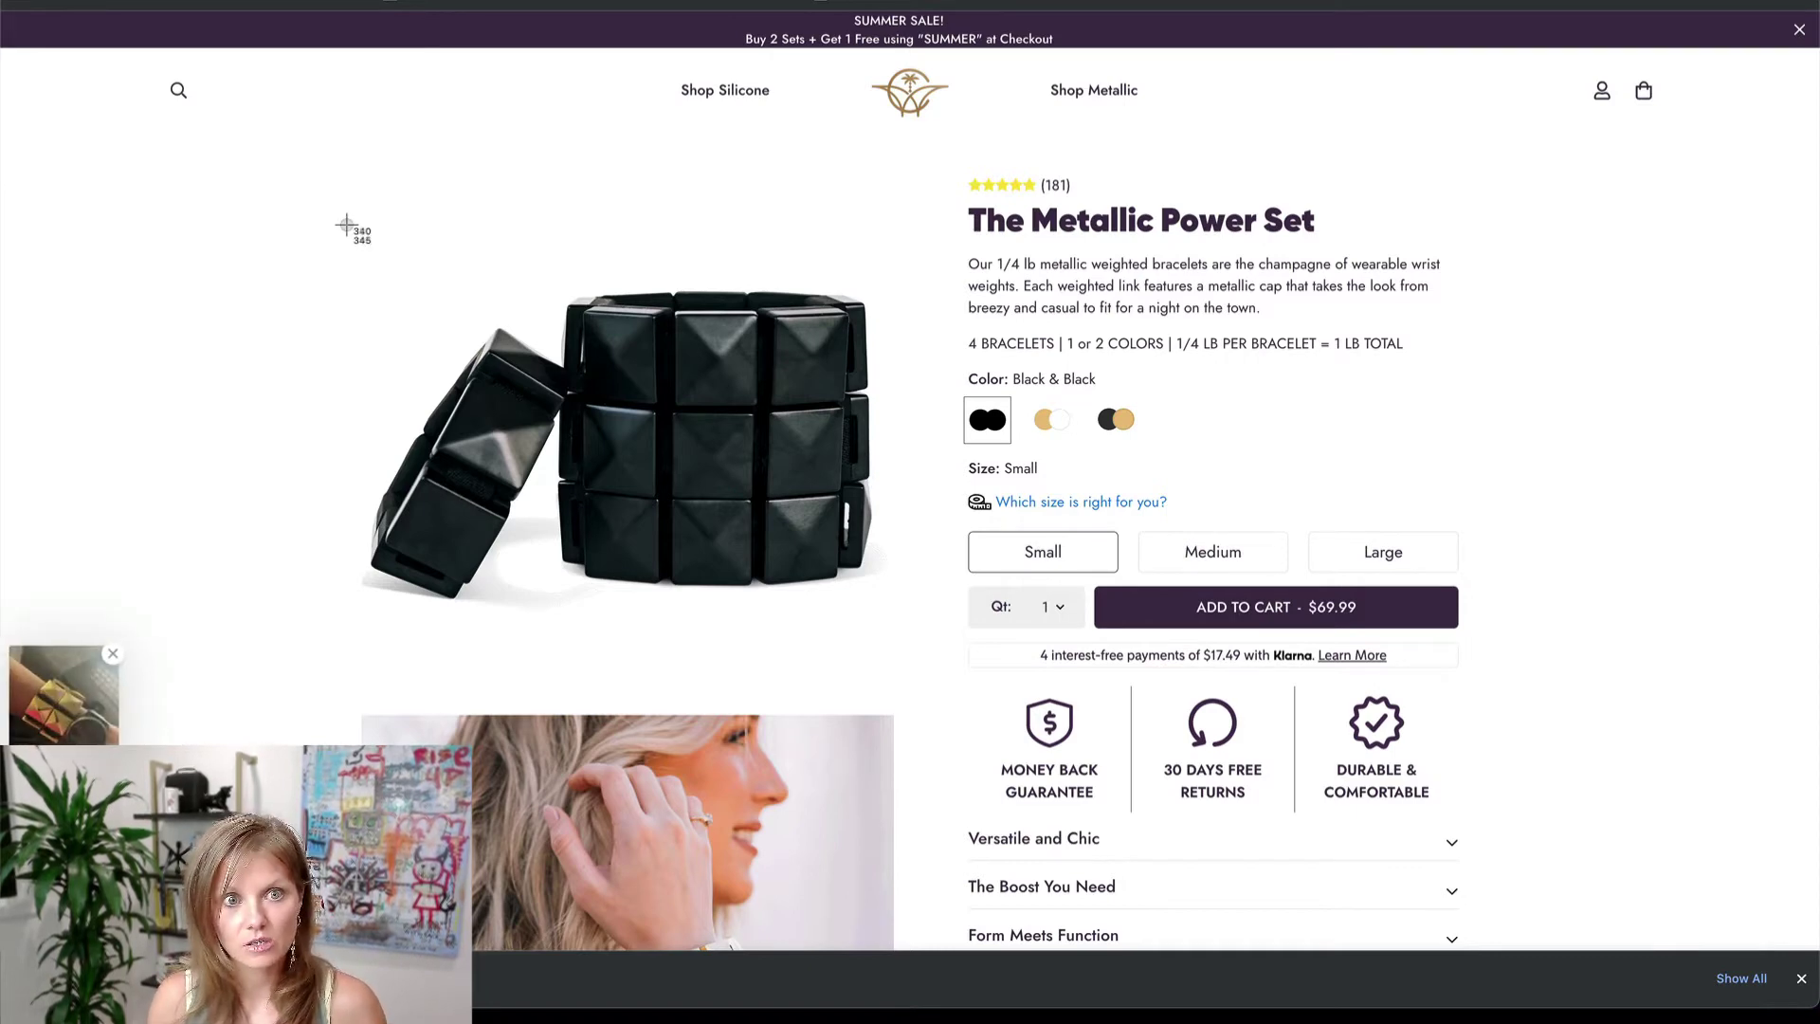
{"action": "left_click_drag", "start_coordinate": [355, 241], "coordinate": [891, 610]}
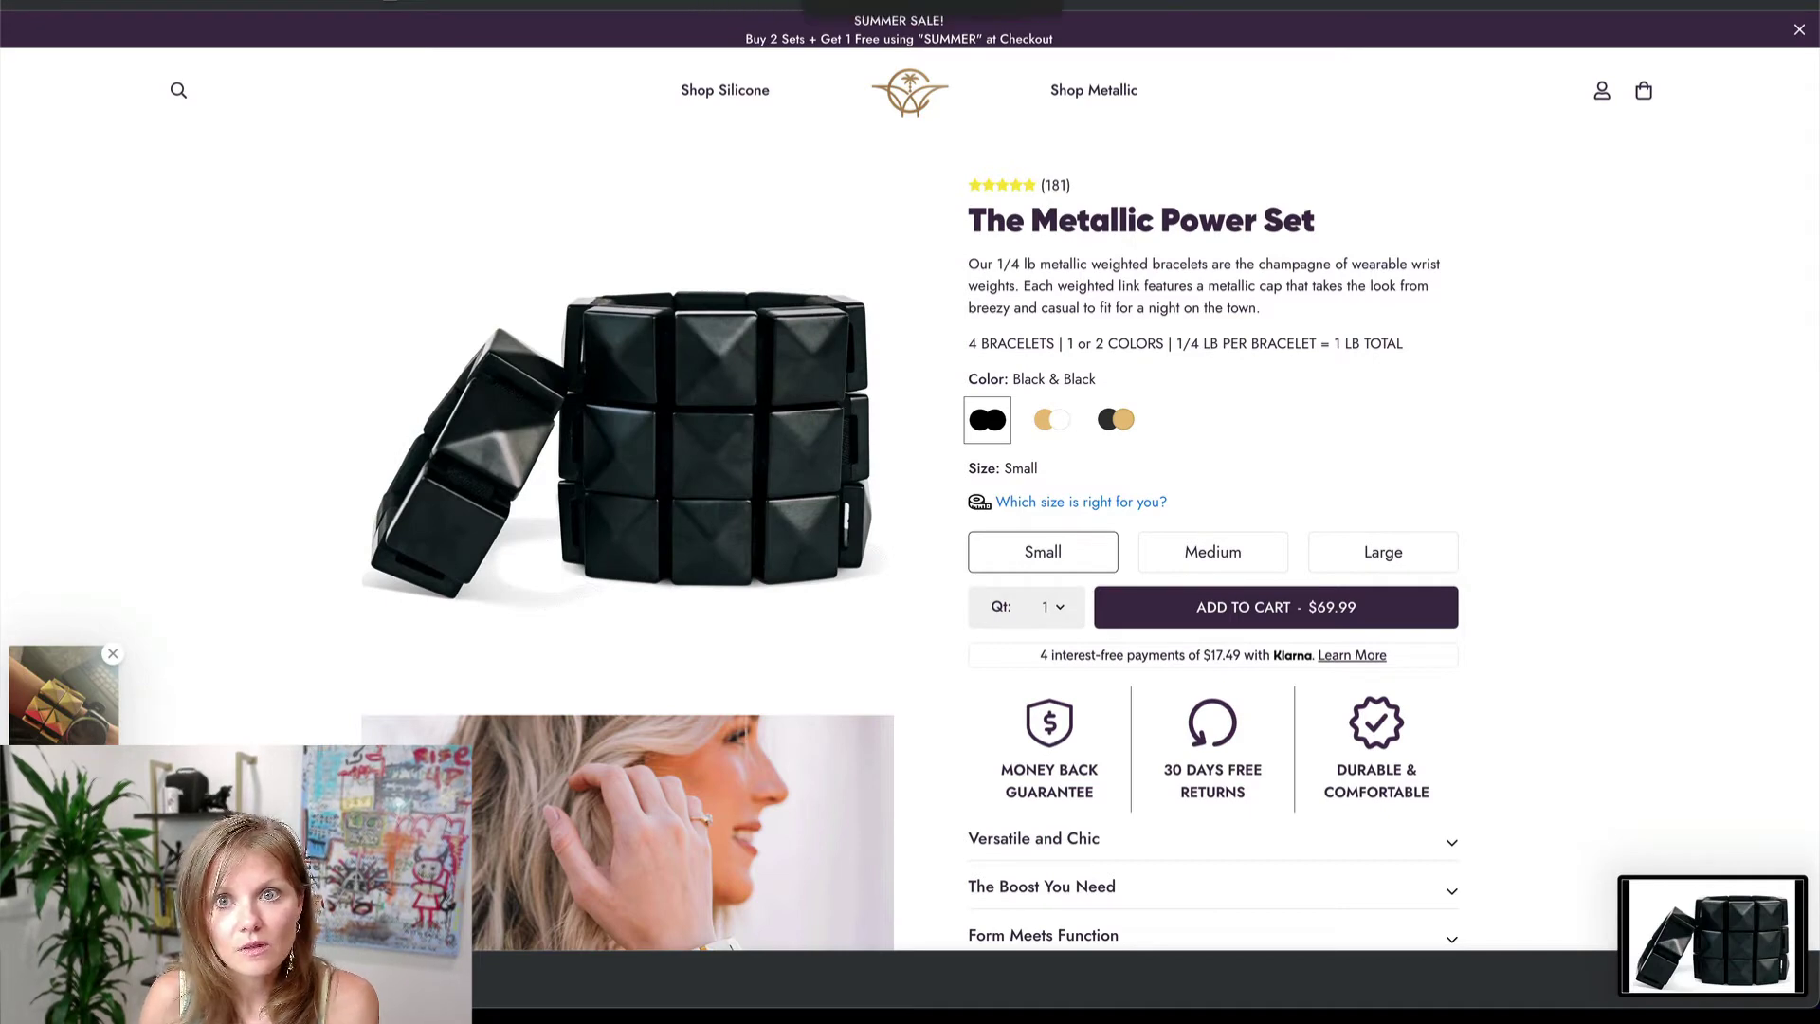
Step: Add the captured bracelet screenshot as the item's main image, save it, and upload the item to the catalog
{"action": "key", "text": "ctrl+Tab"}
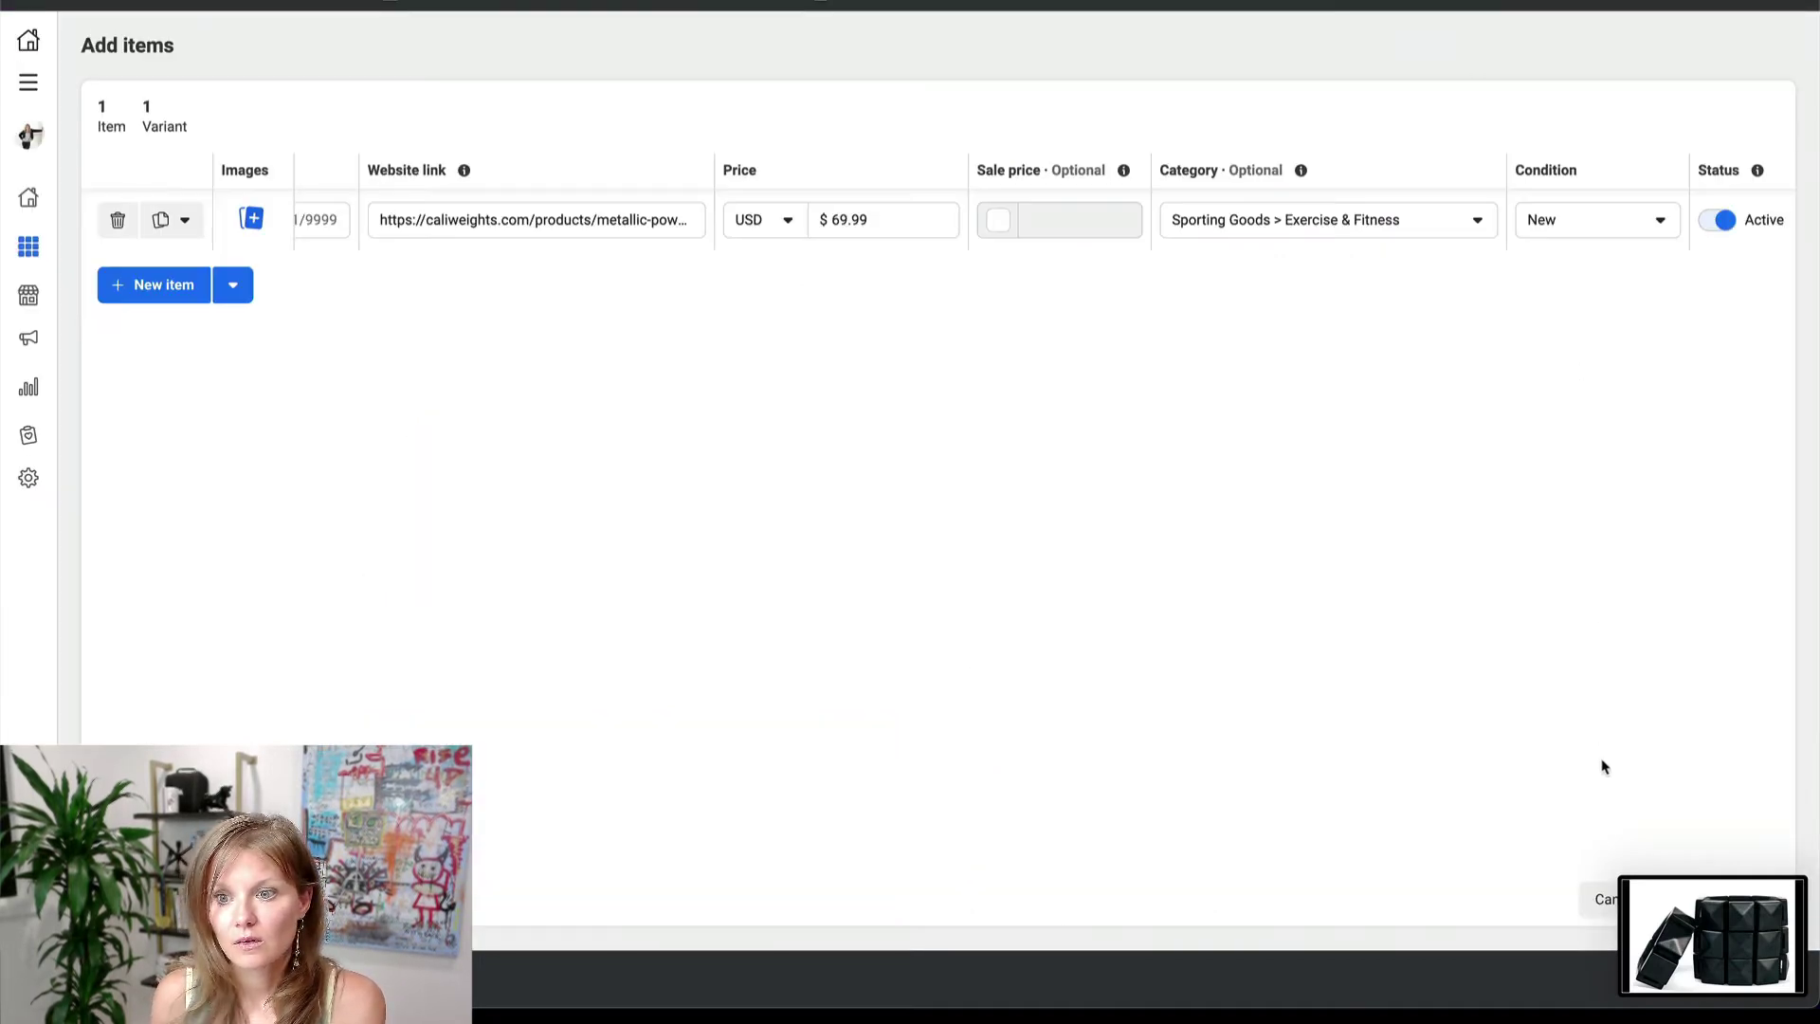
{"action": "left_click", "coordinate": [252, 220]}
{"action": "left_click_drag", "start_coordinate": [1744, 932], "coordinate": [878, 357]}
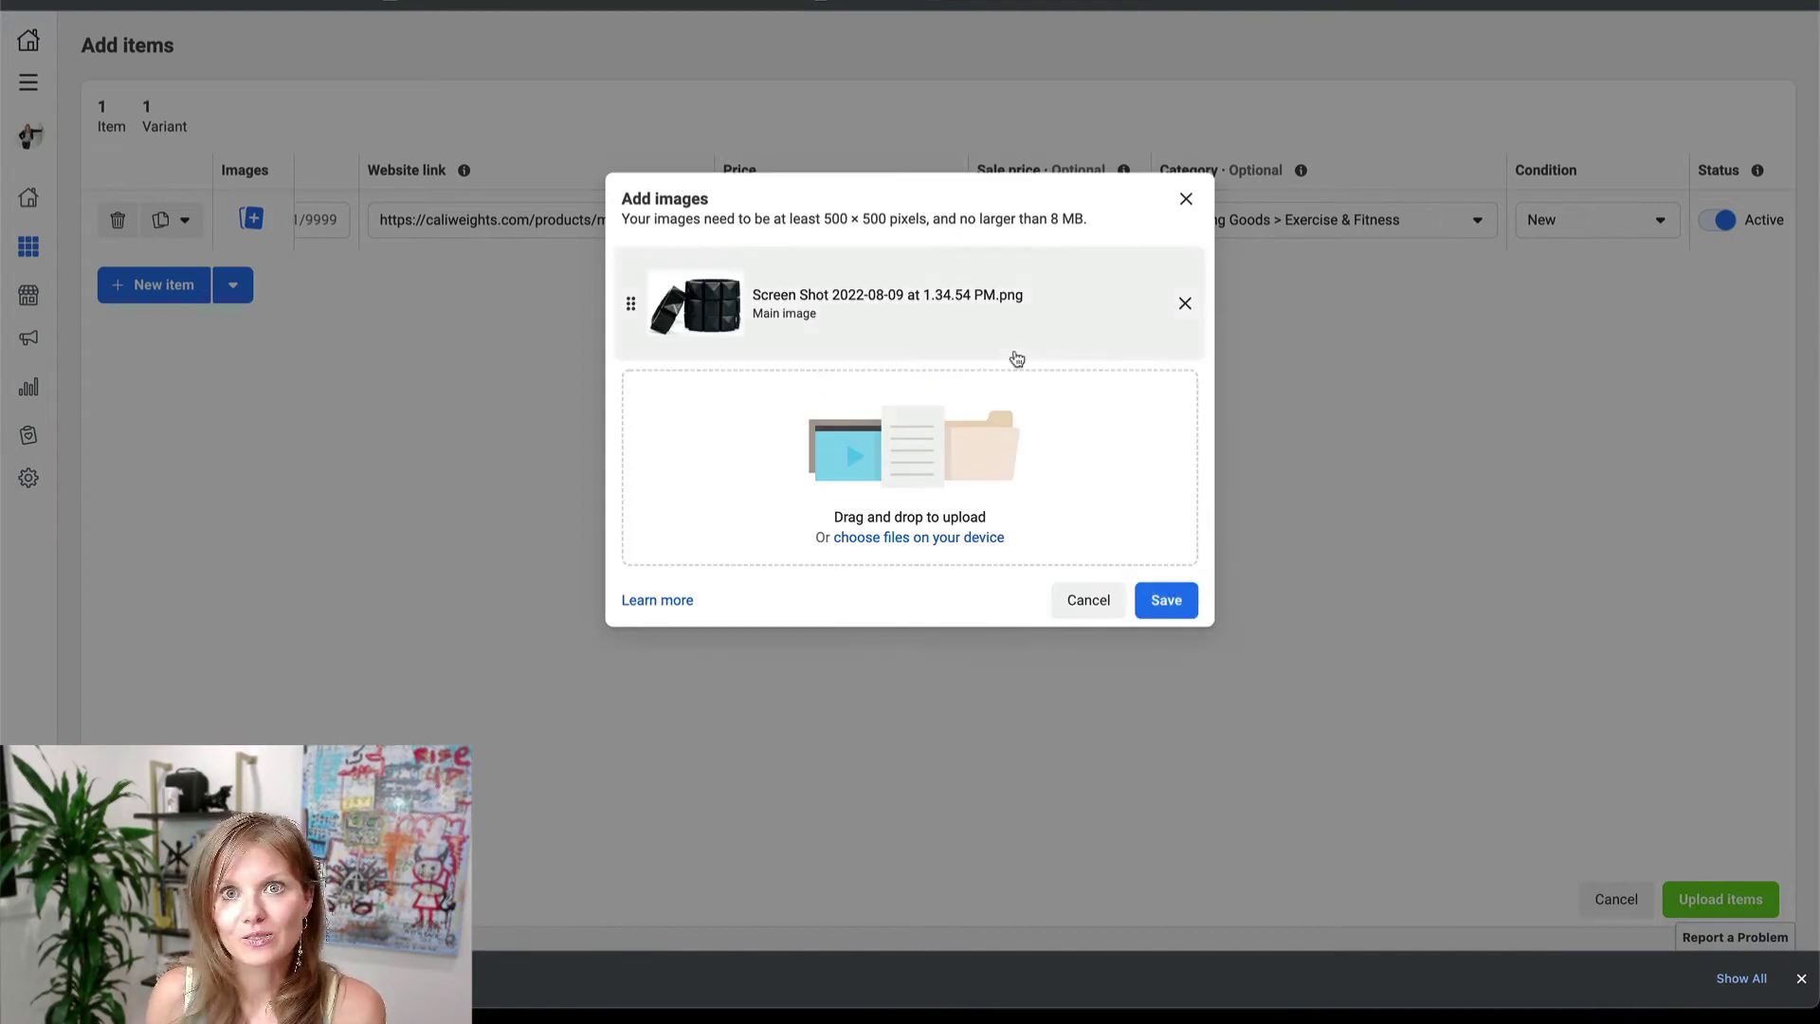
{"action": "left_click", "coordinate": [1166, 600]}
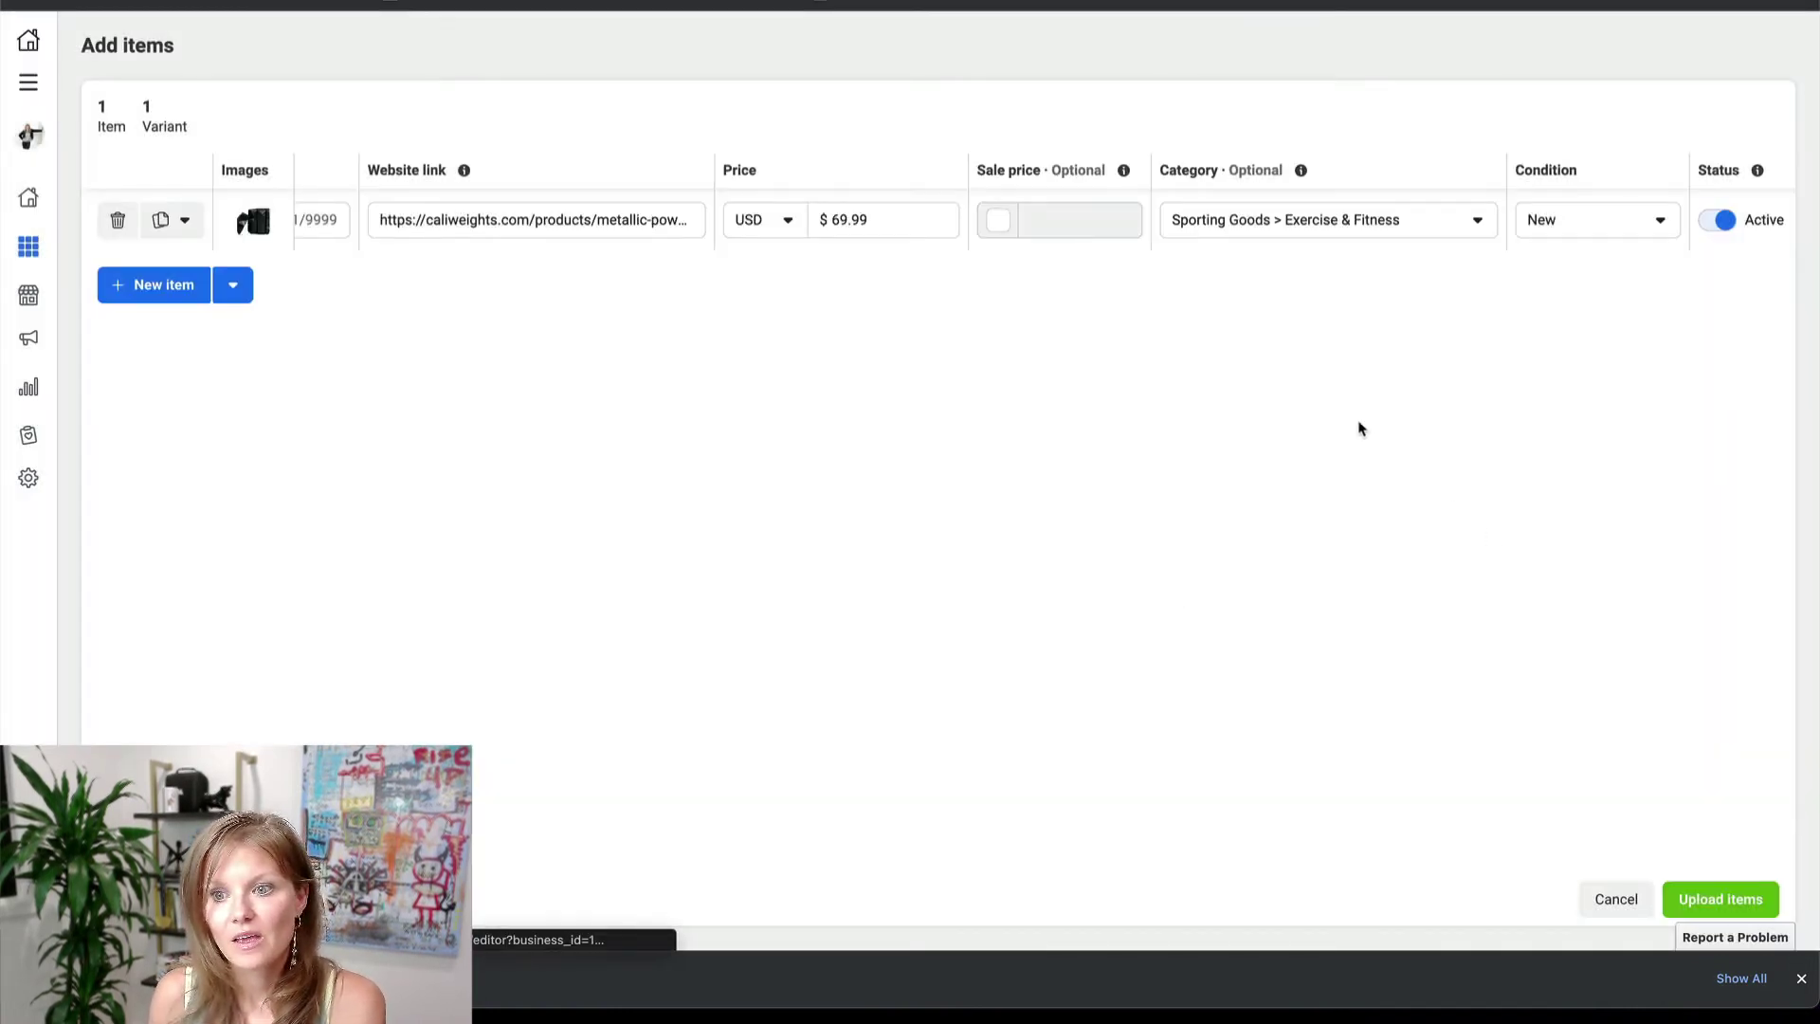
{"action": "left_click", "coordinate": [1706, 896]}
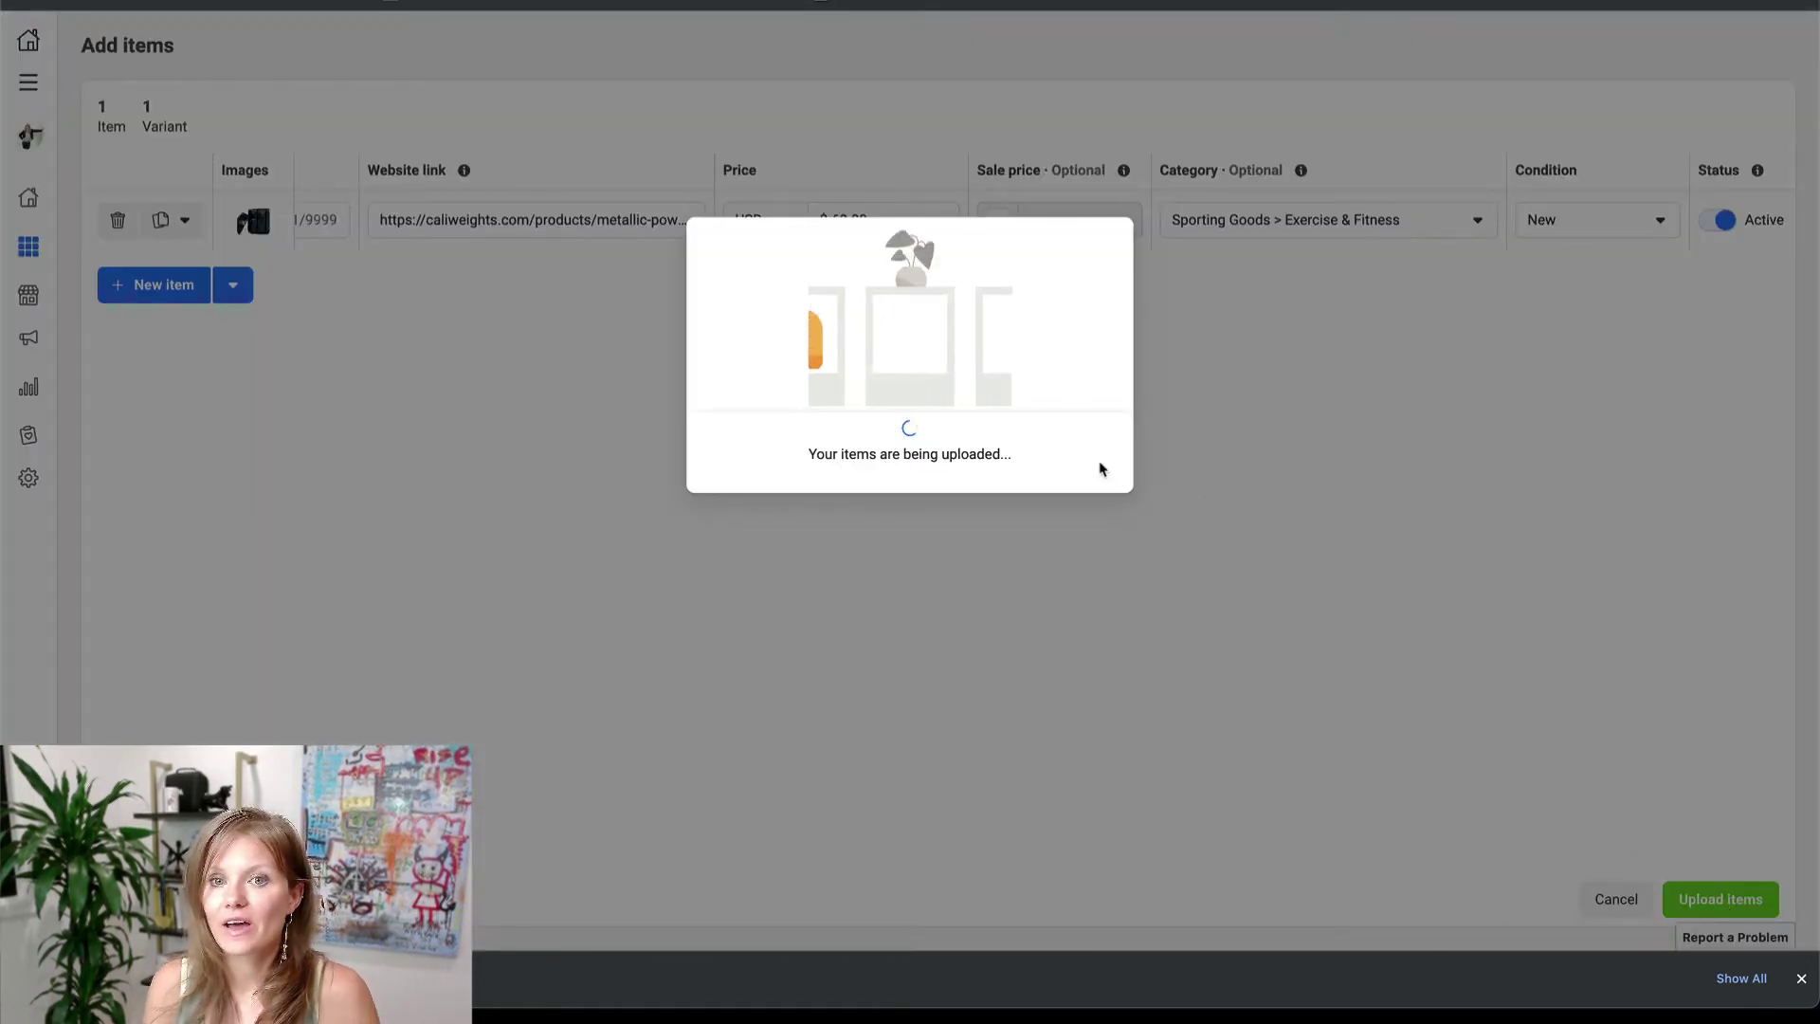
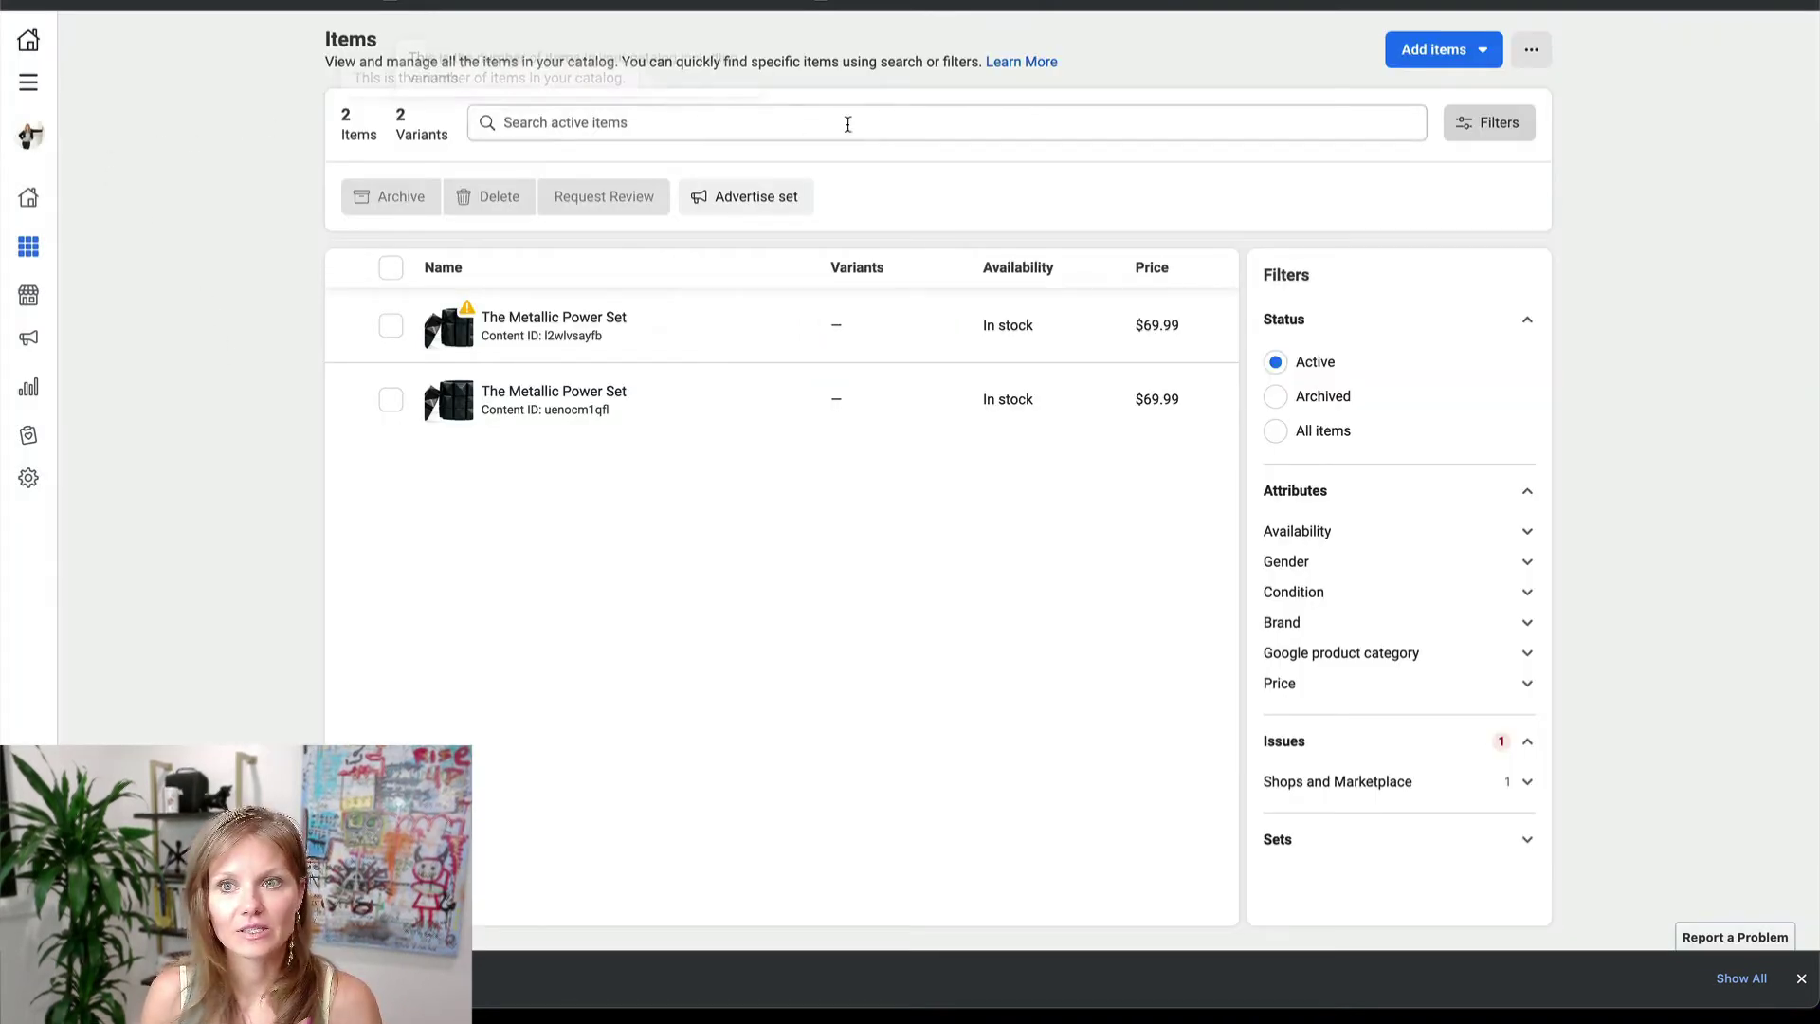
Step: Open the shop customization builder from the Commerce Manager Overview and dismiss the introduction to the new customization tools
{"action": "mouse_move", "coordinate": [43, 285]}
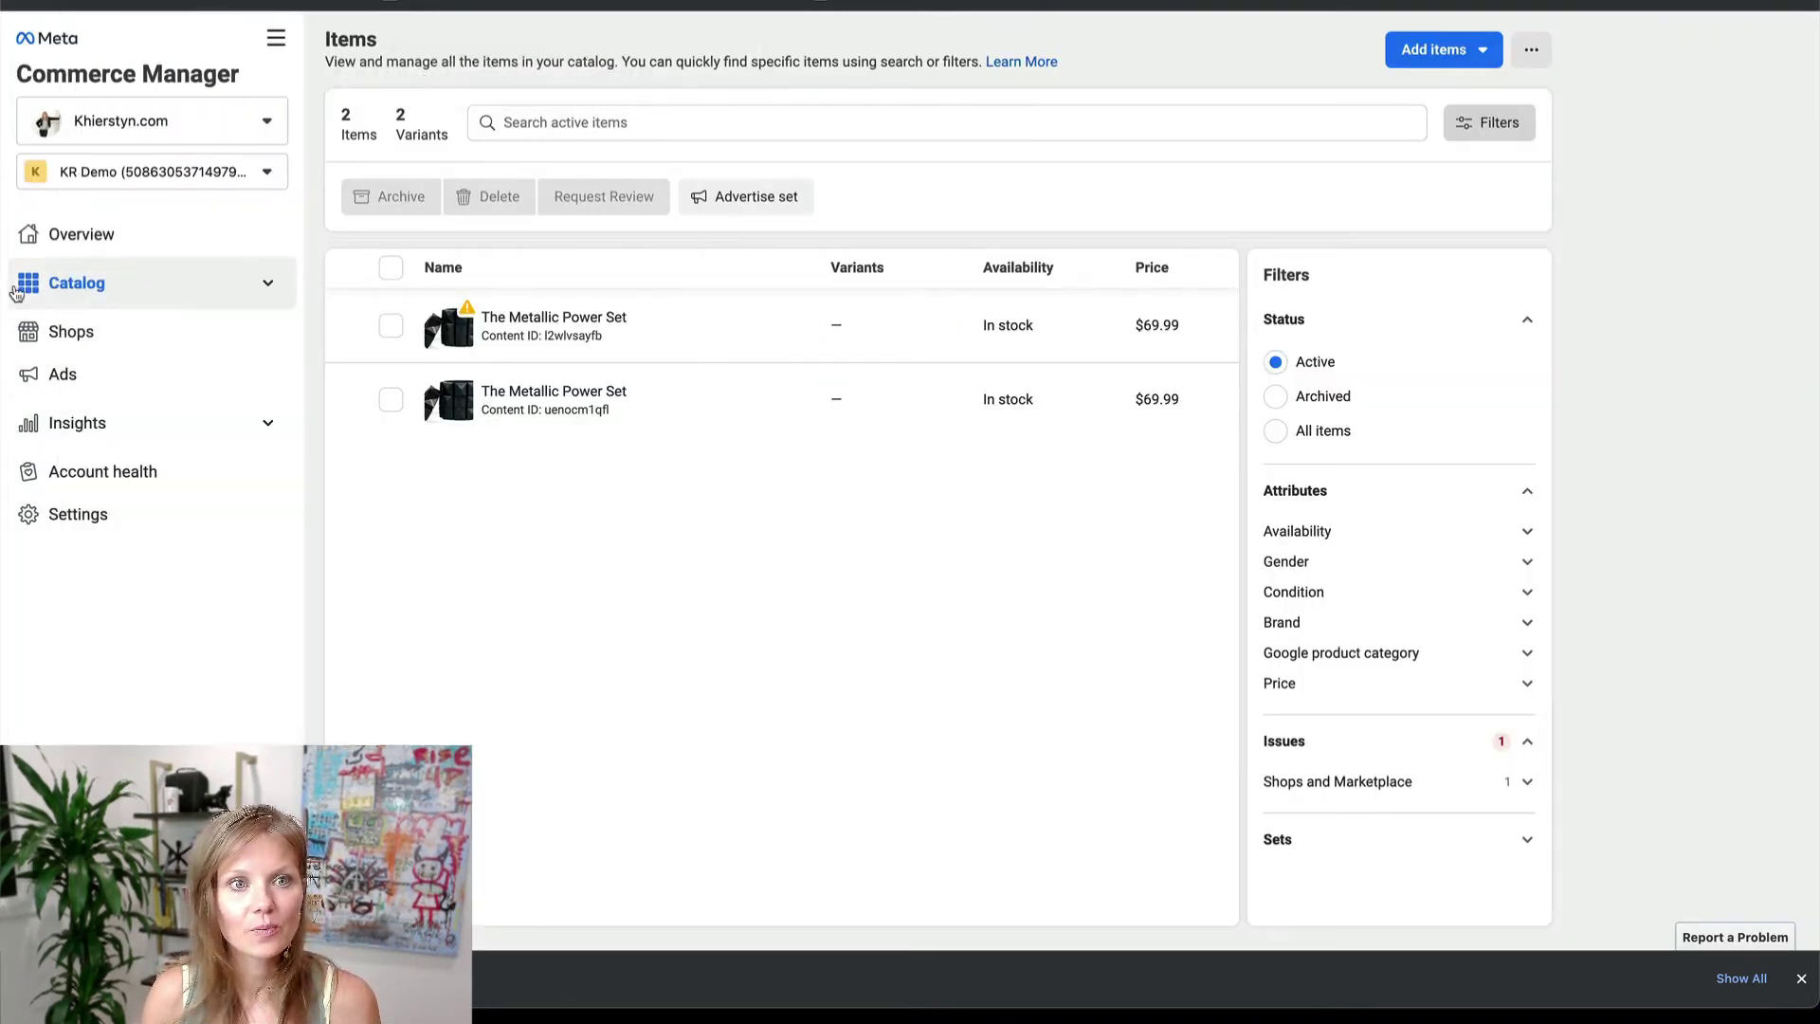
{"action": "left_click", "coordinate": [171, 242]}
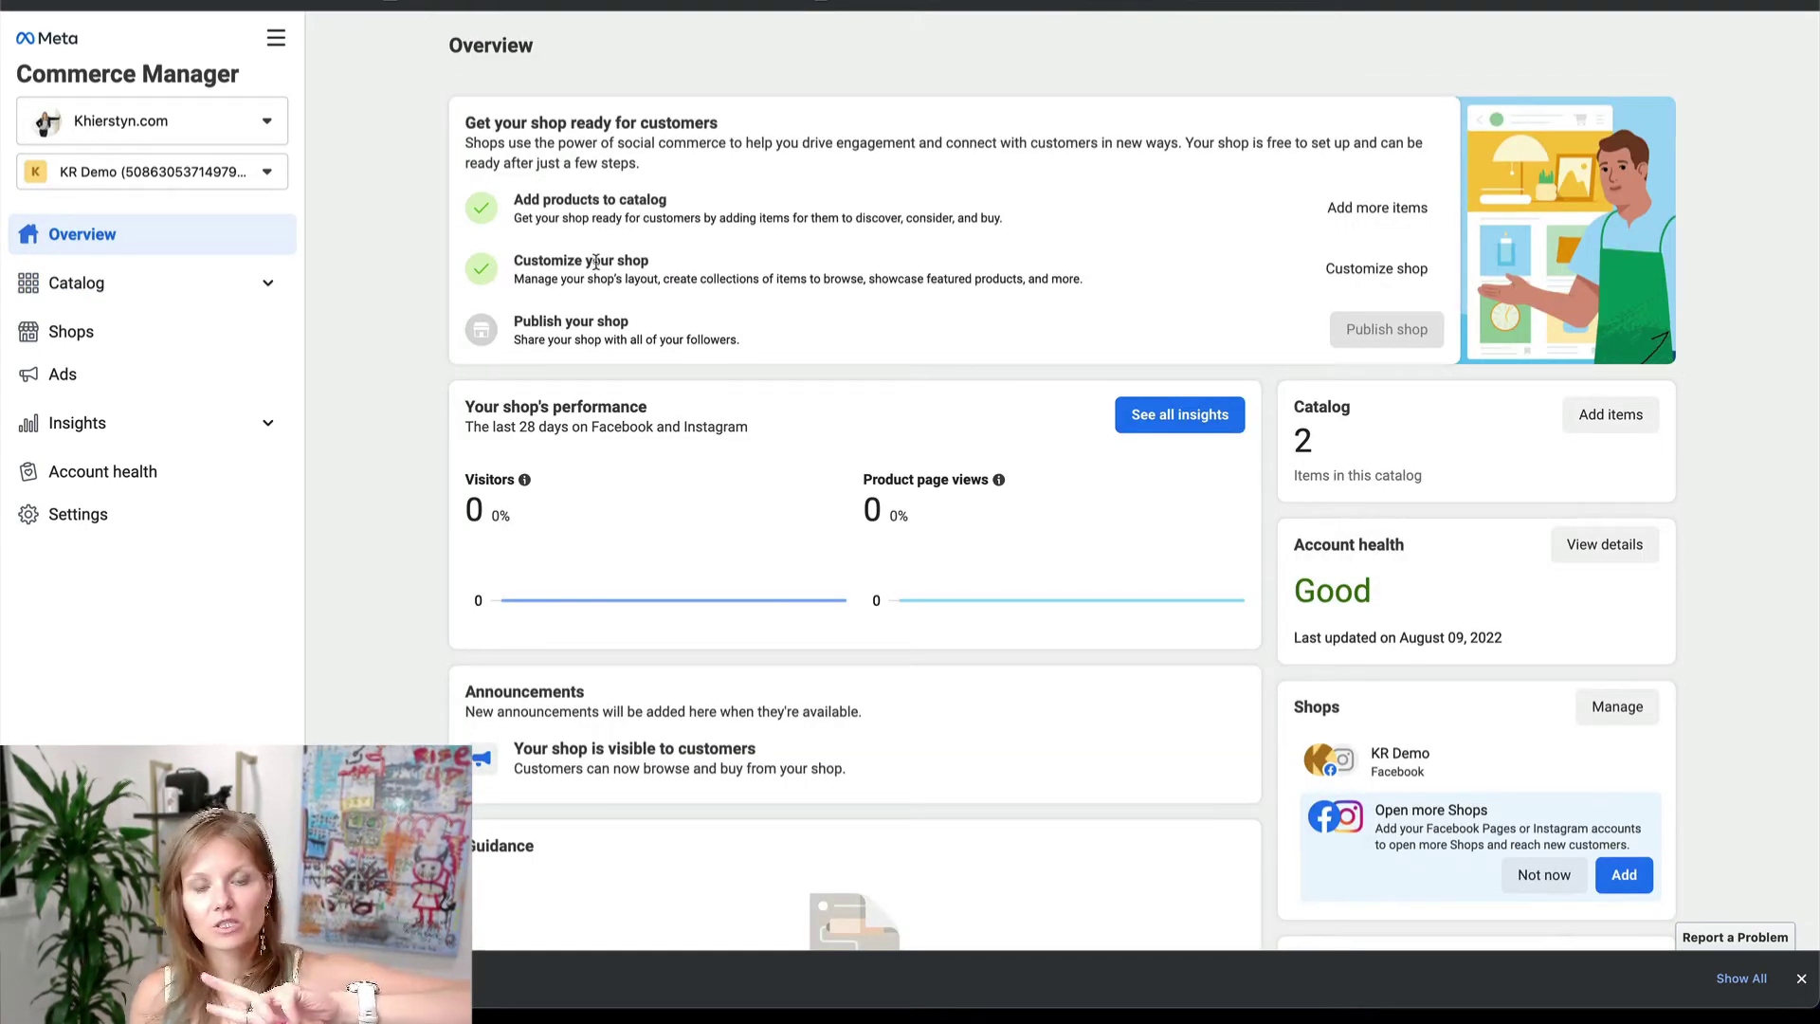
{"action": "left_click", "coordinate": [1378, 273]}
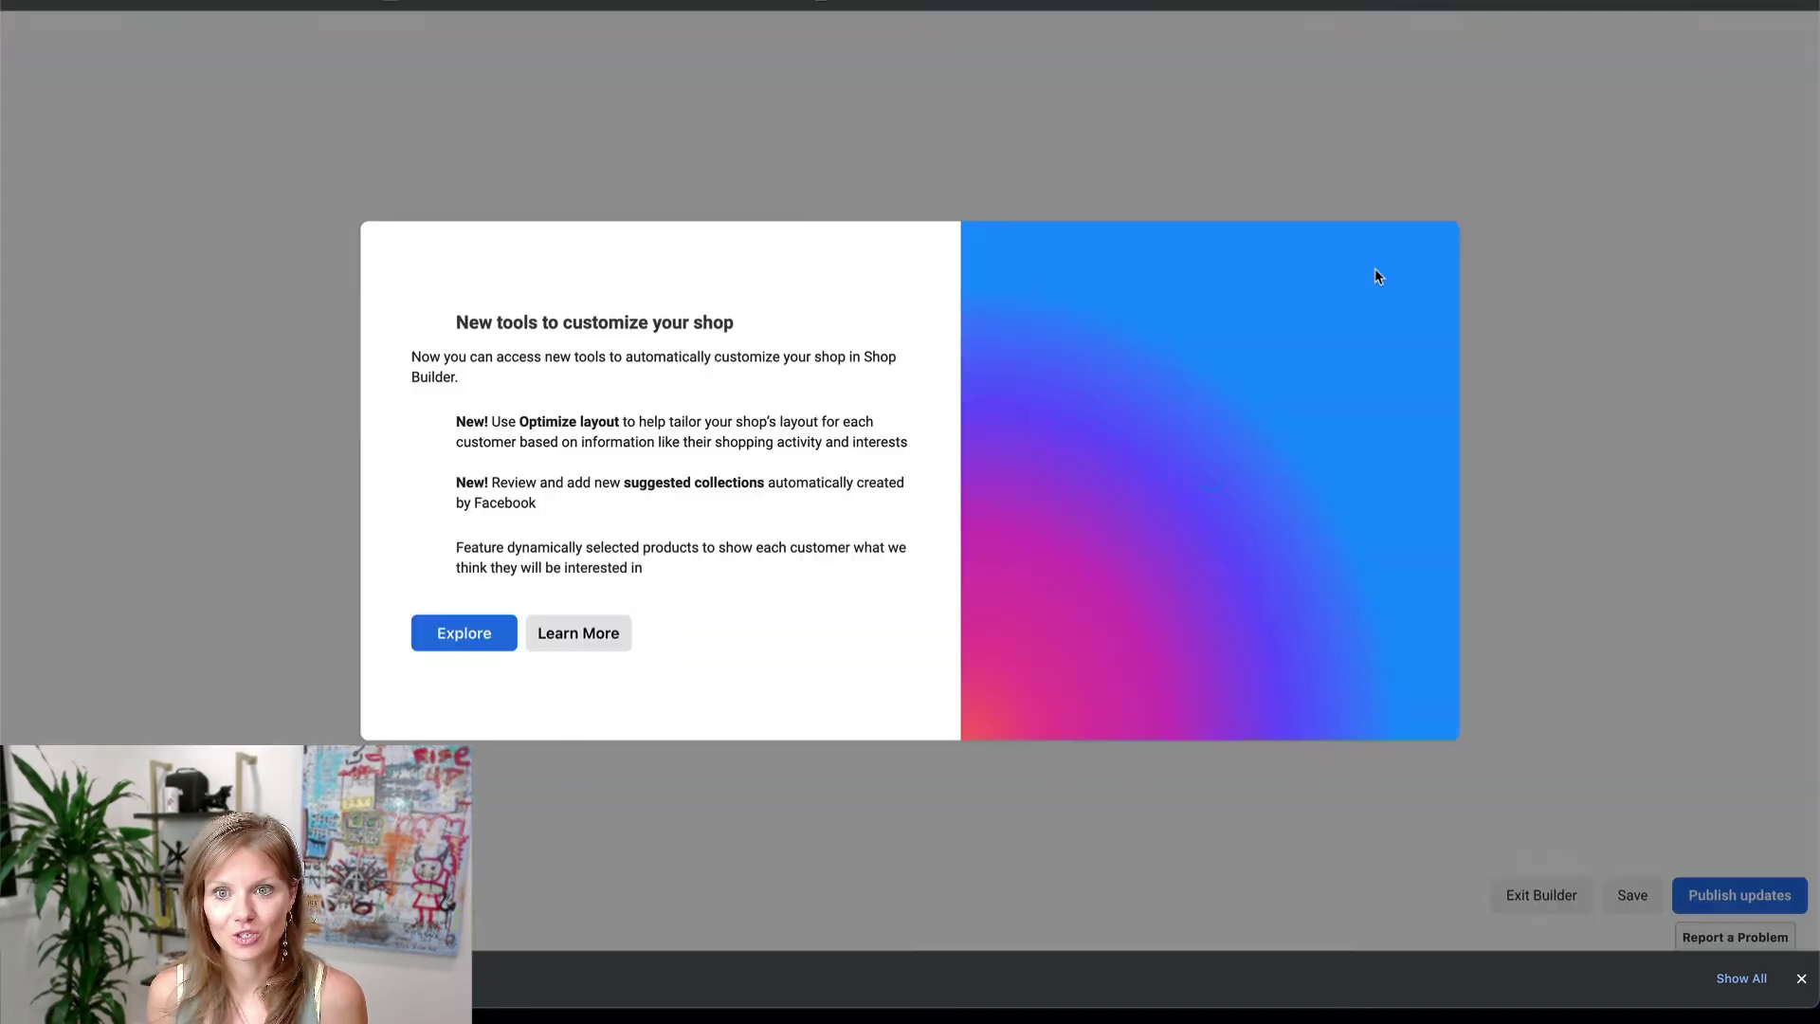
{"action": "left_click", "coordinate": [1515, 489]}
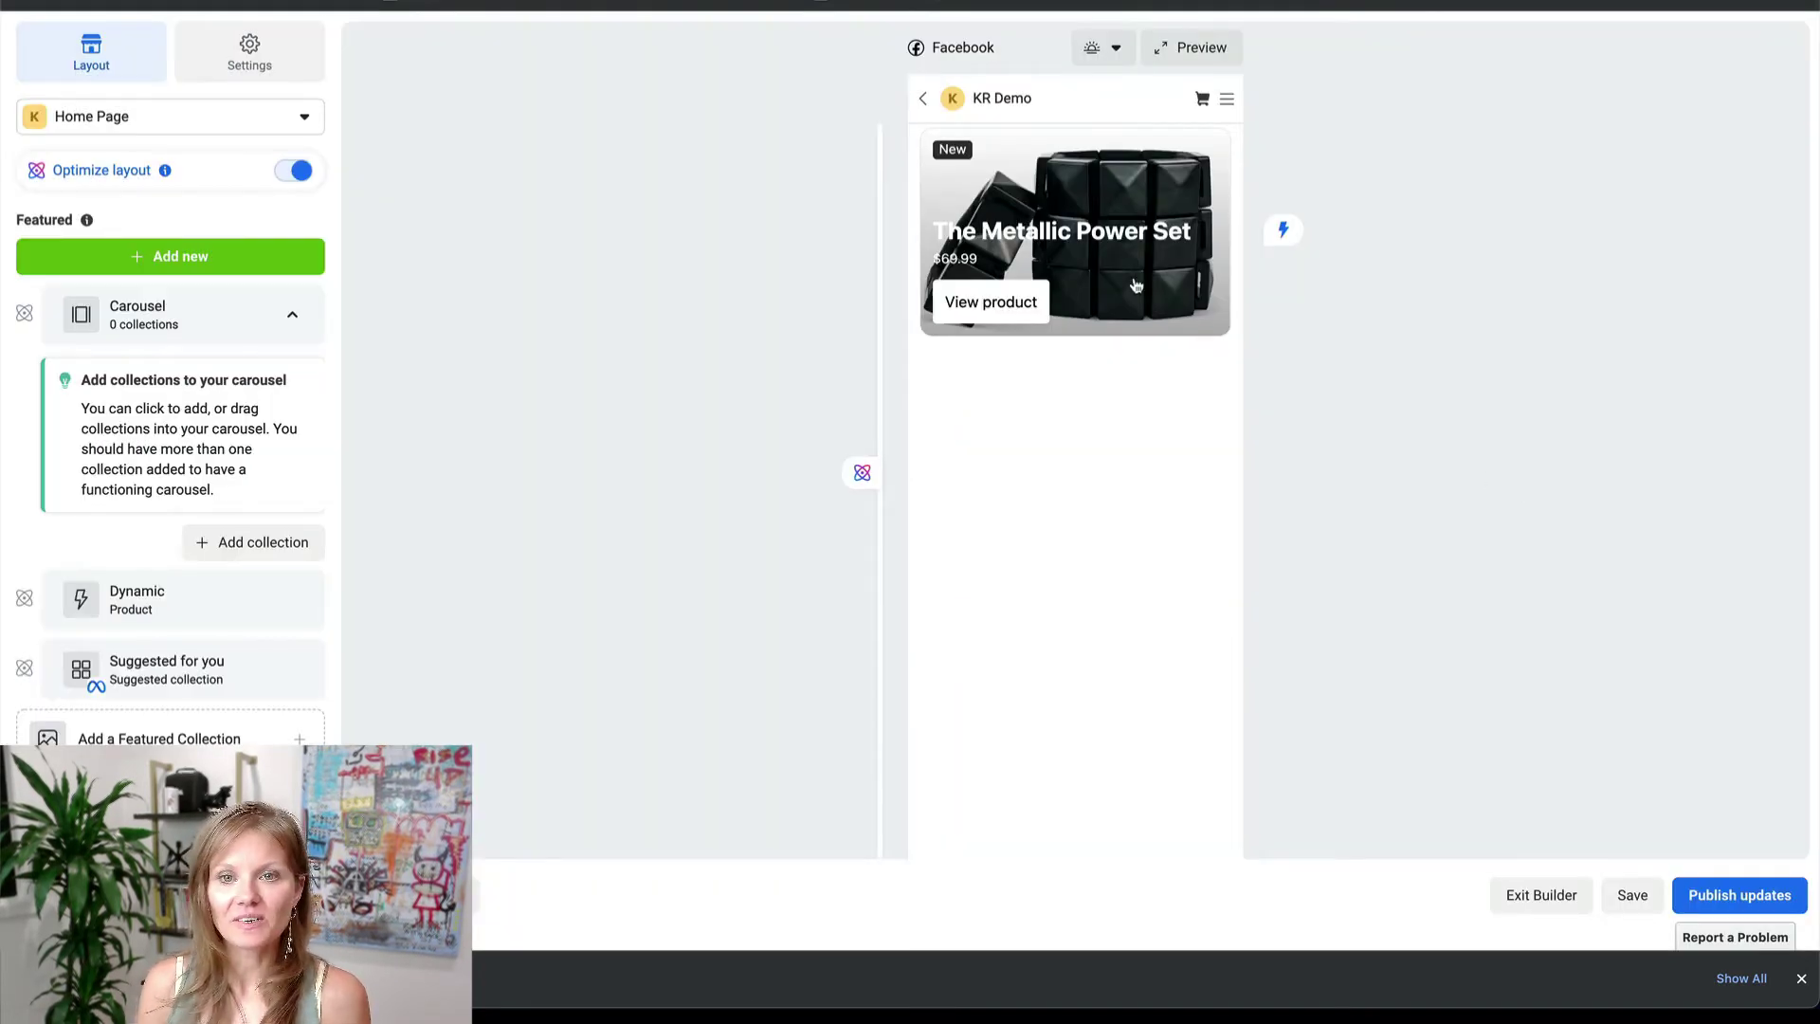
Step: Review the shop's home page layout in the builder, publish the updates, and dismiss the confirmation
{"action": "mouse_move", "coordinate": [156, 618]}
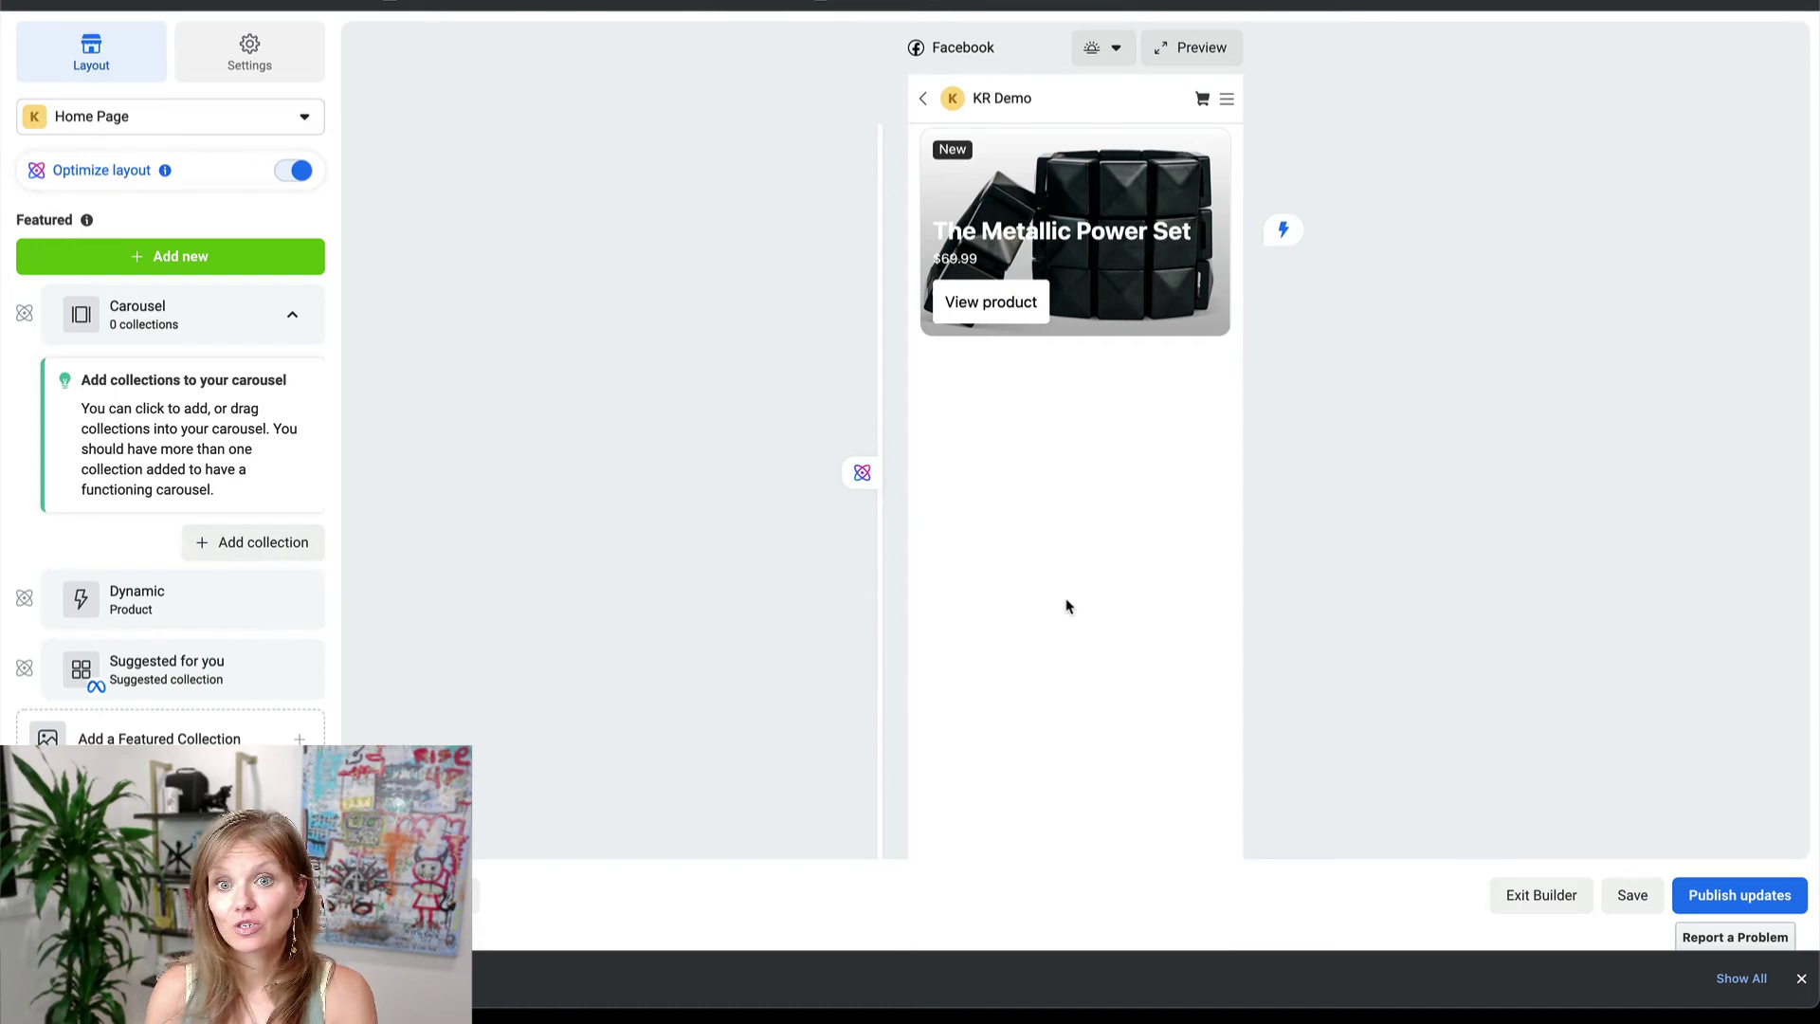
{"action": "scroll", "coordinate": [203, 715], "scroll_direction": "down", "scroll_amount": 2}
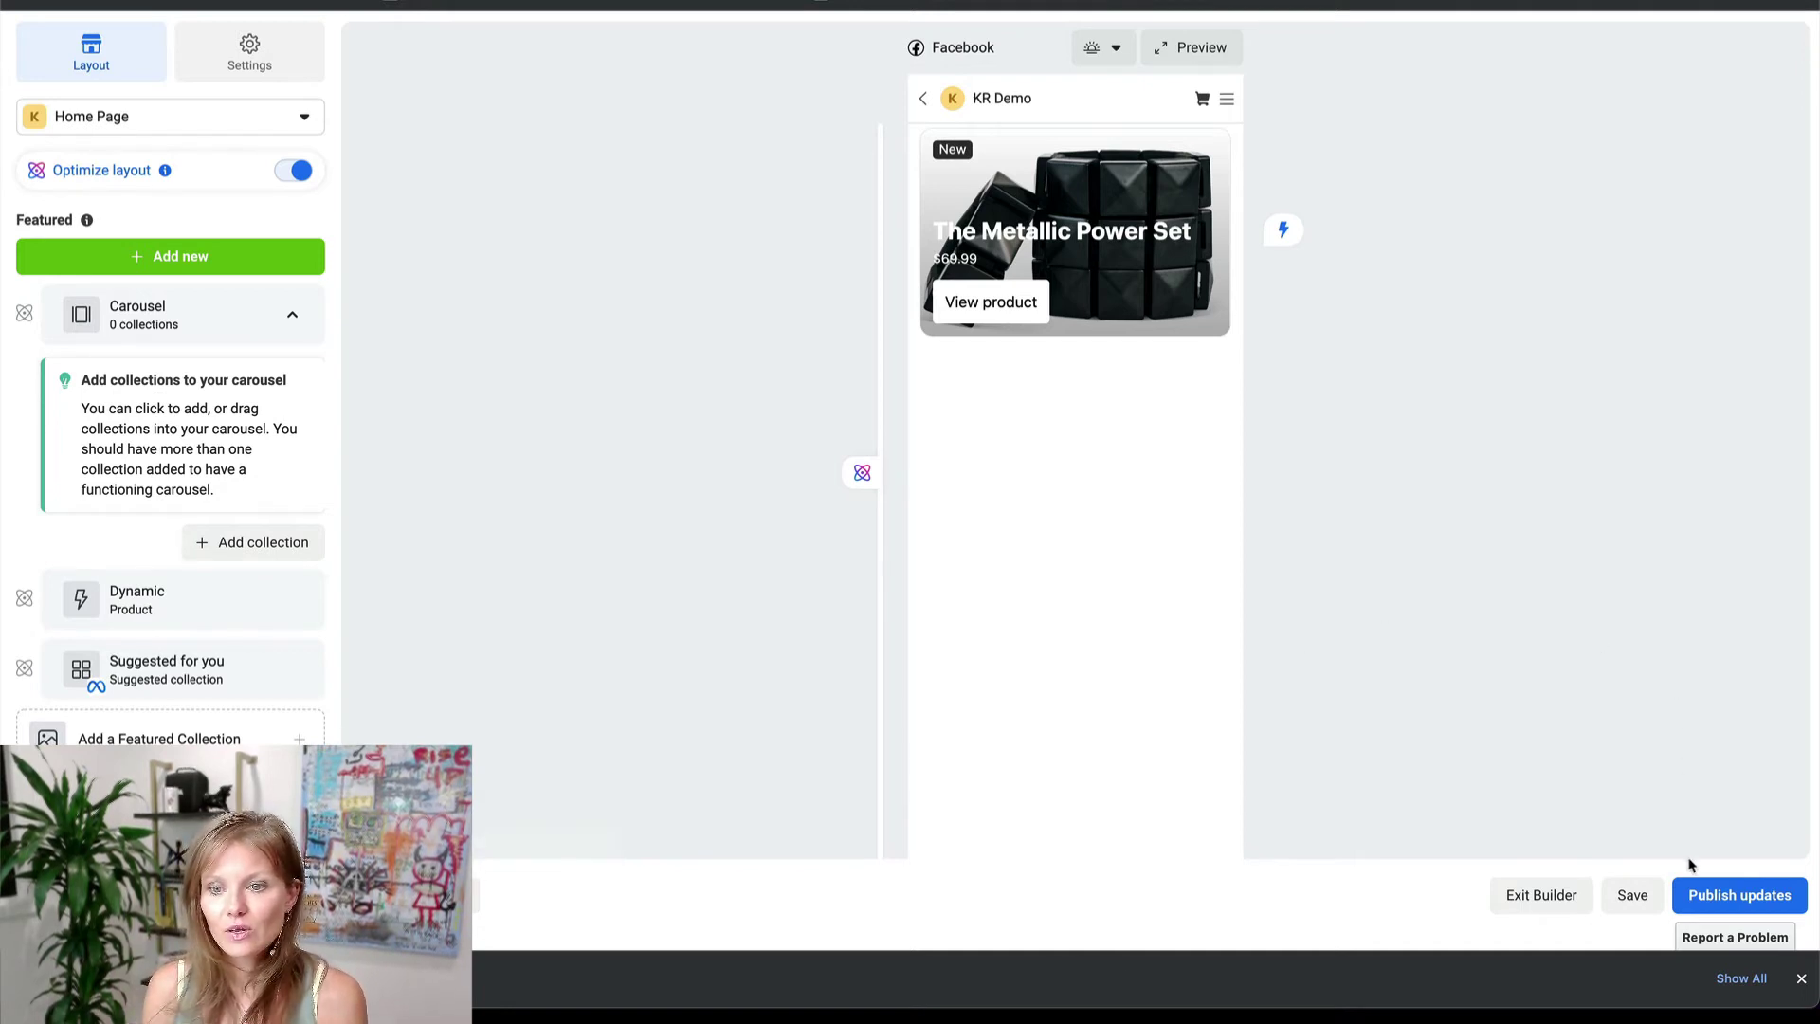
{"action": "left_click", "coordinate": [1766, 909]}
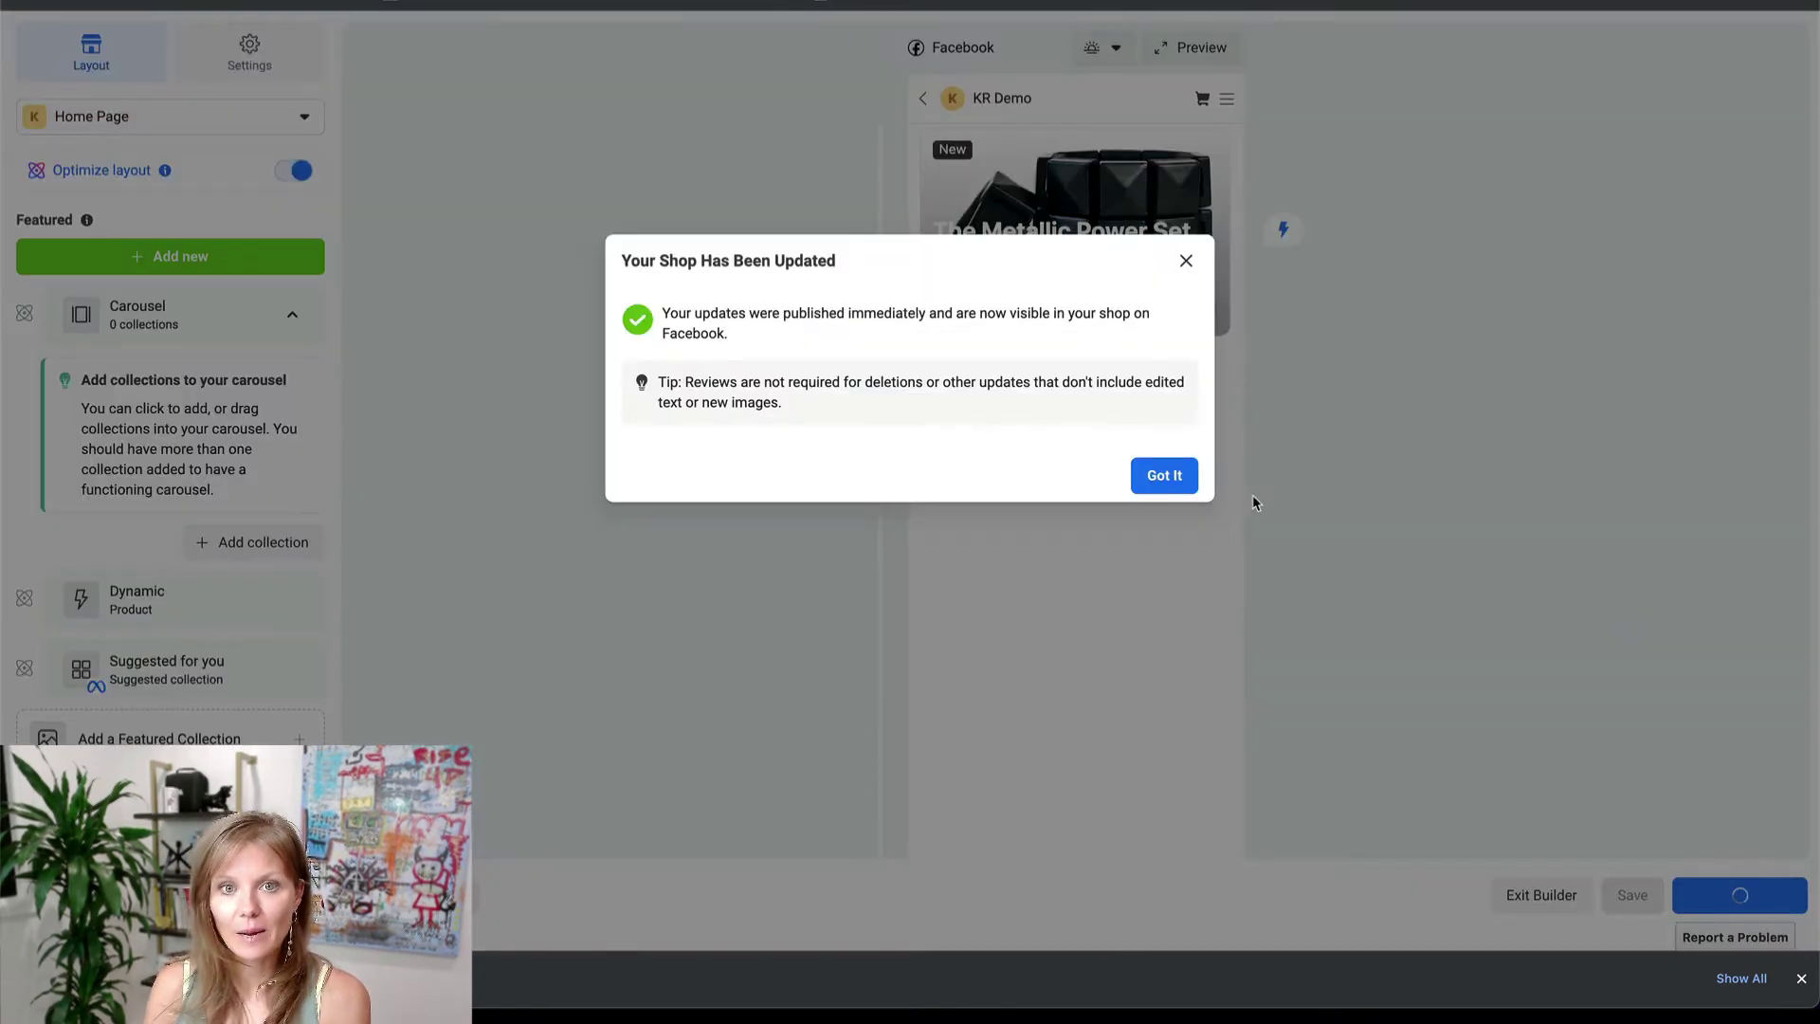
{"action": "left_click", "coordinate": [1162, 477]}
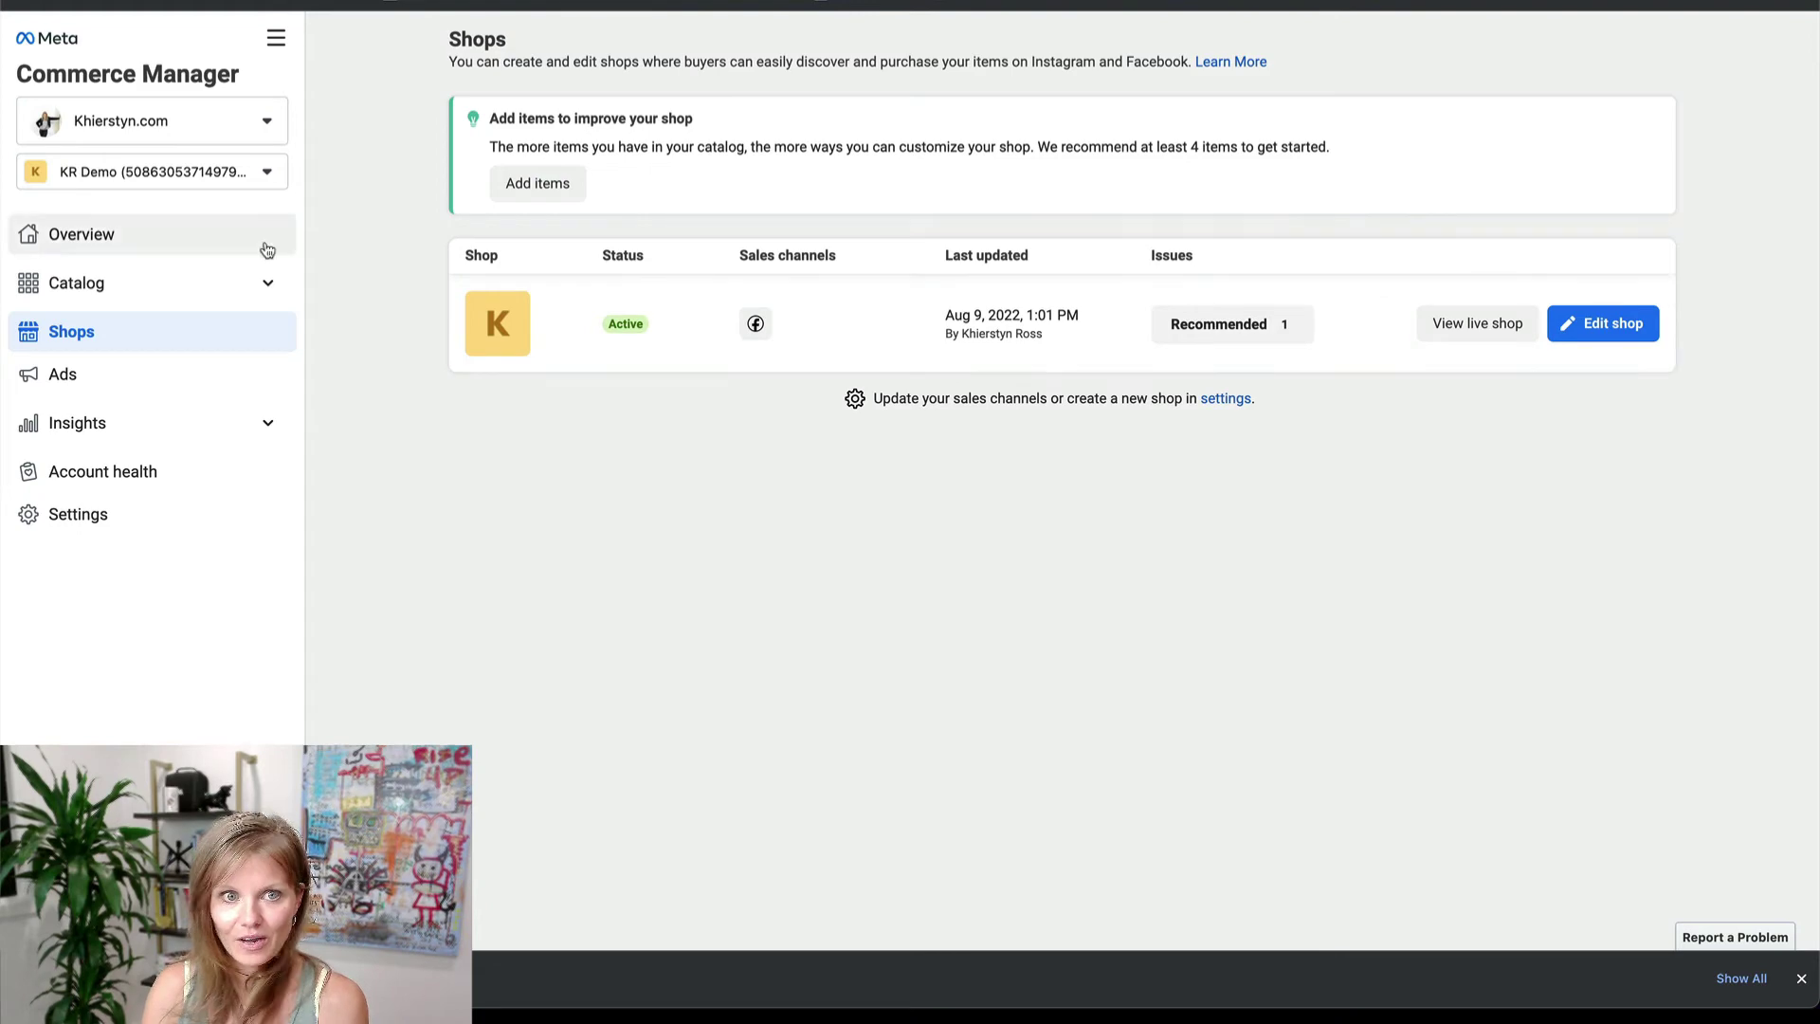
Step: Return to the Overview and examine the shop setup checklist, performance, and the announcement about shop visibility
{"action": "left_click", "coordinate": [70, 239]}
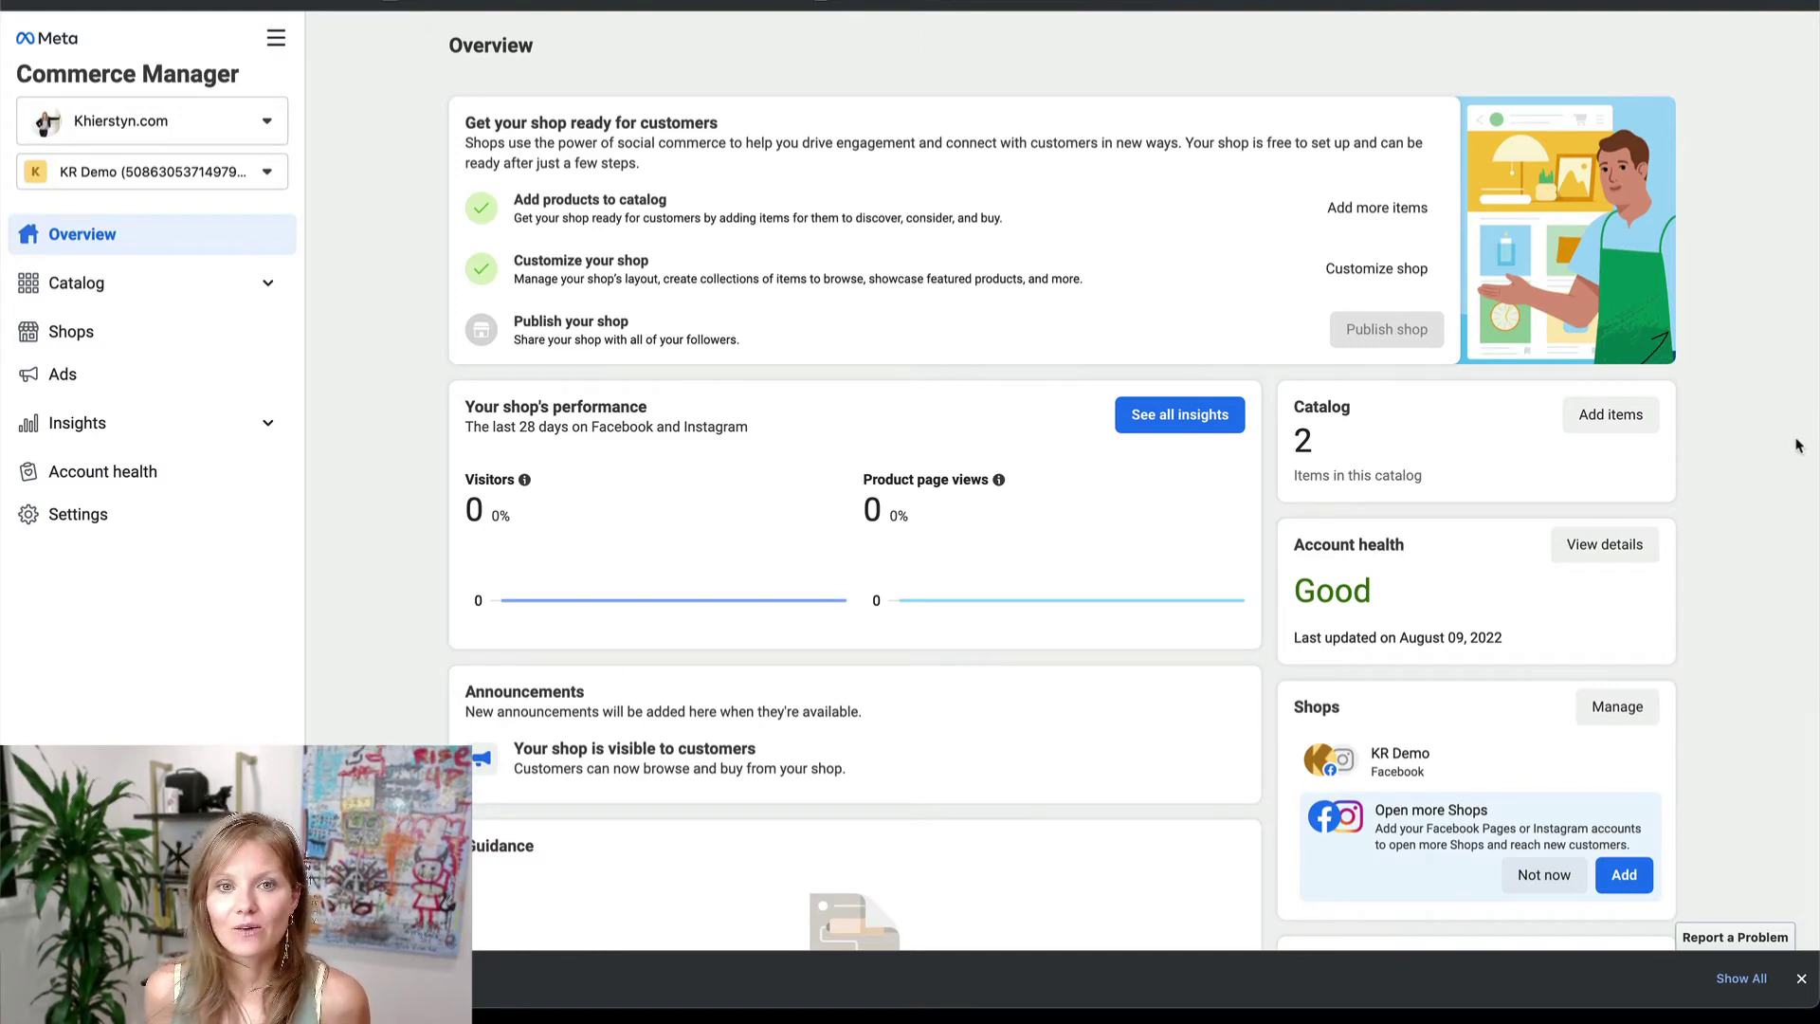
{"action": "scroll", "coordinate": [1798, 446], "scroll_direction": "down", "scroll_amount": 2}
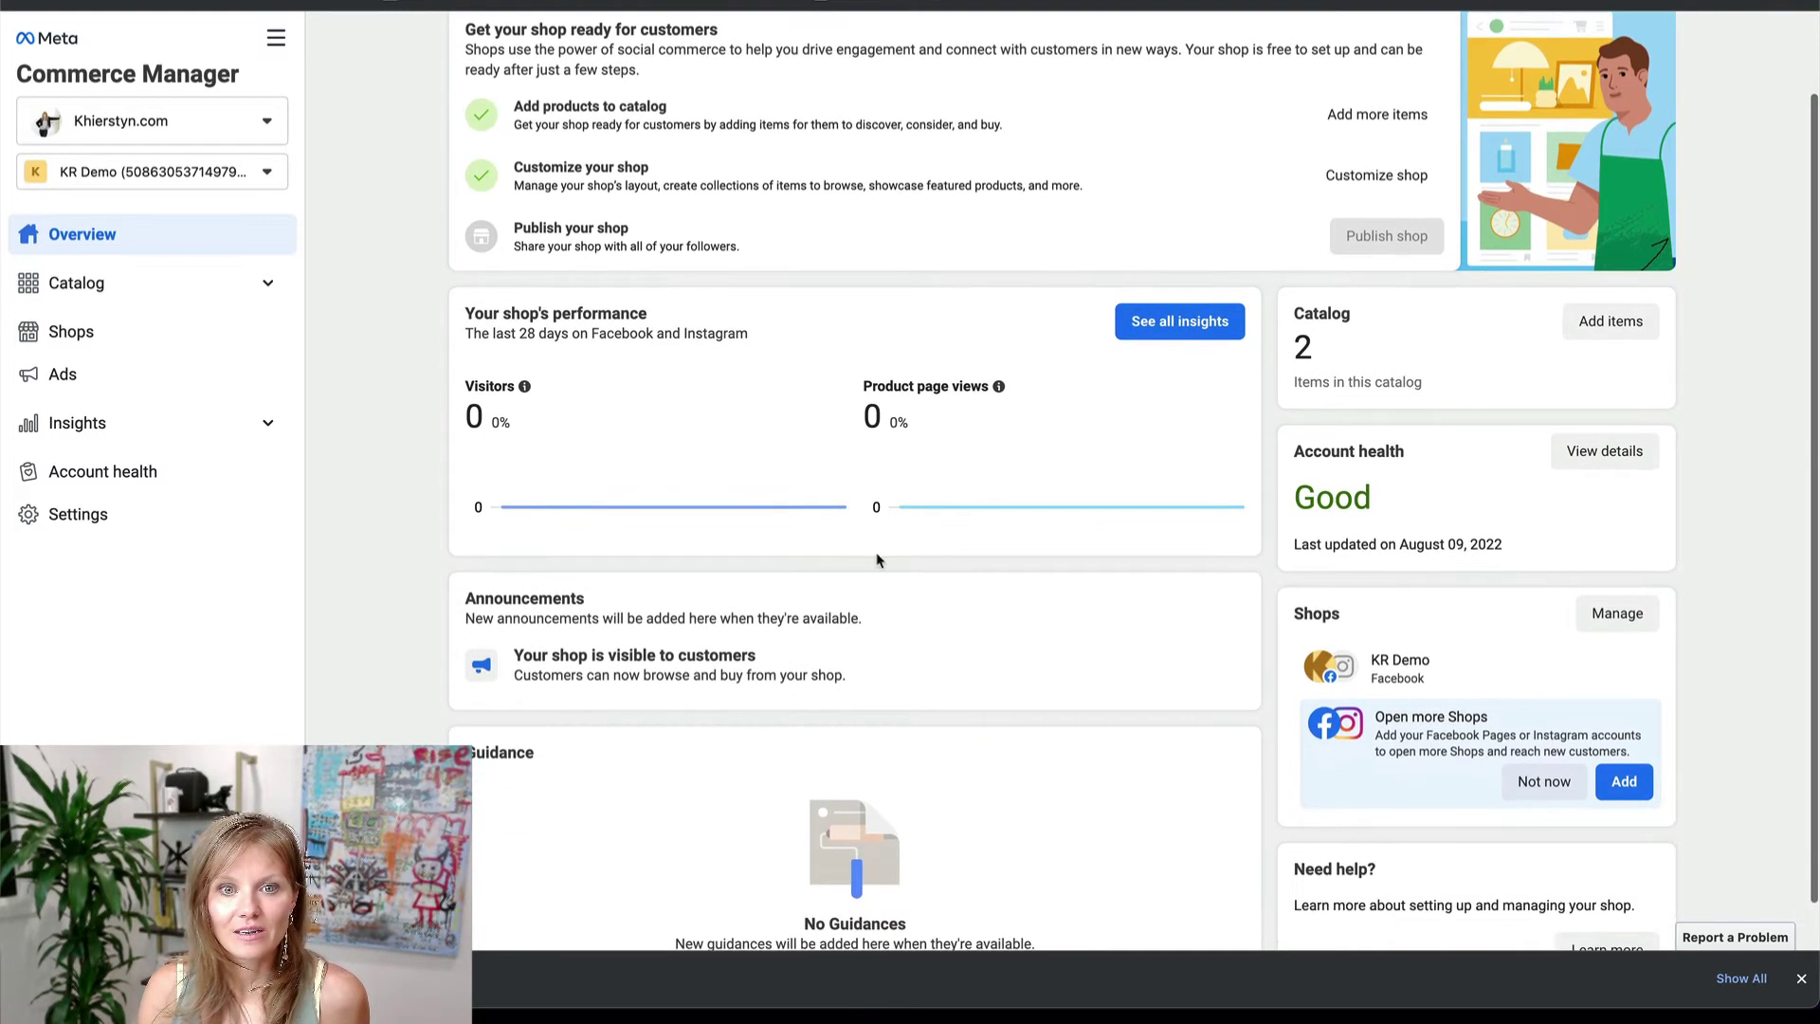
{"action": "scroll", "coordinate": [615, 677], "scroll_direction": "down", "scroll_amount": 1}
{"action": "left_click_drag", "start_coordinate": [853, 626], "coordinate": [516, 604]}
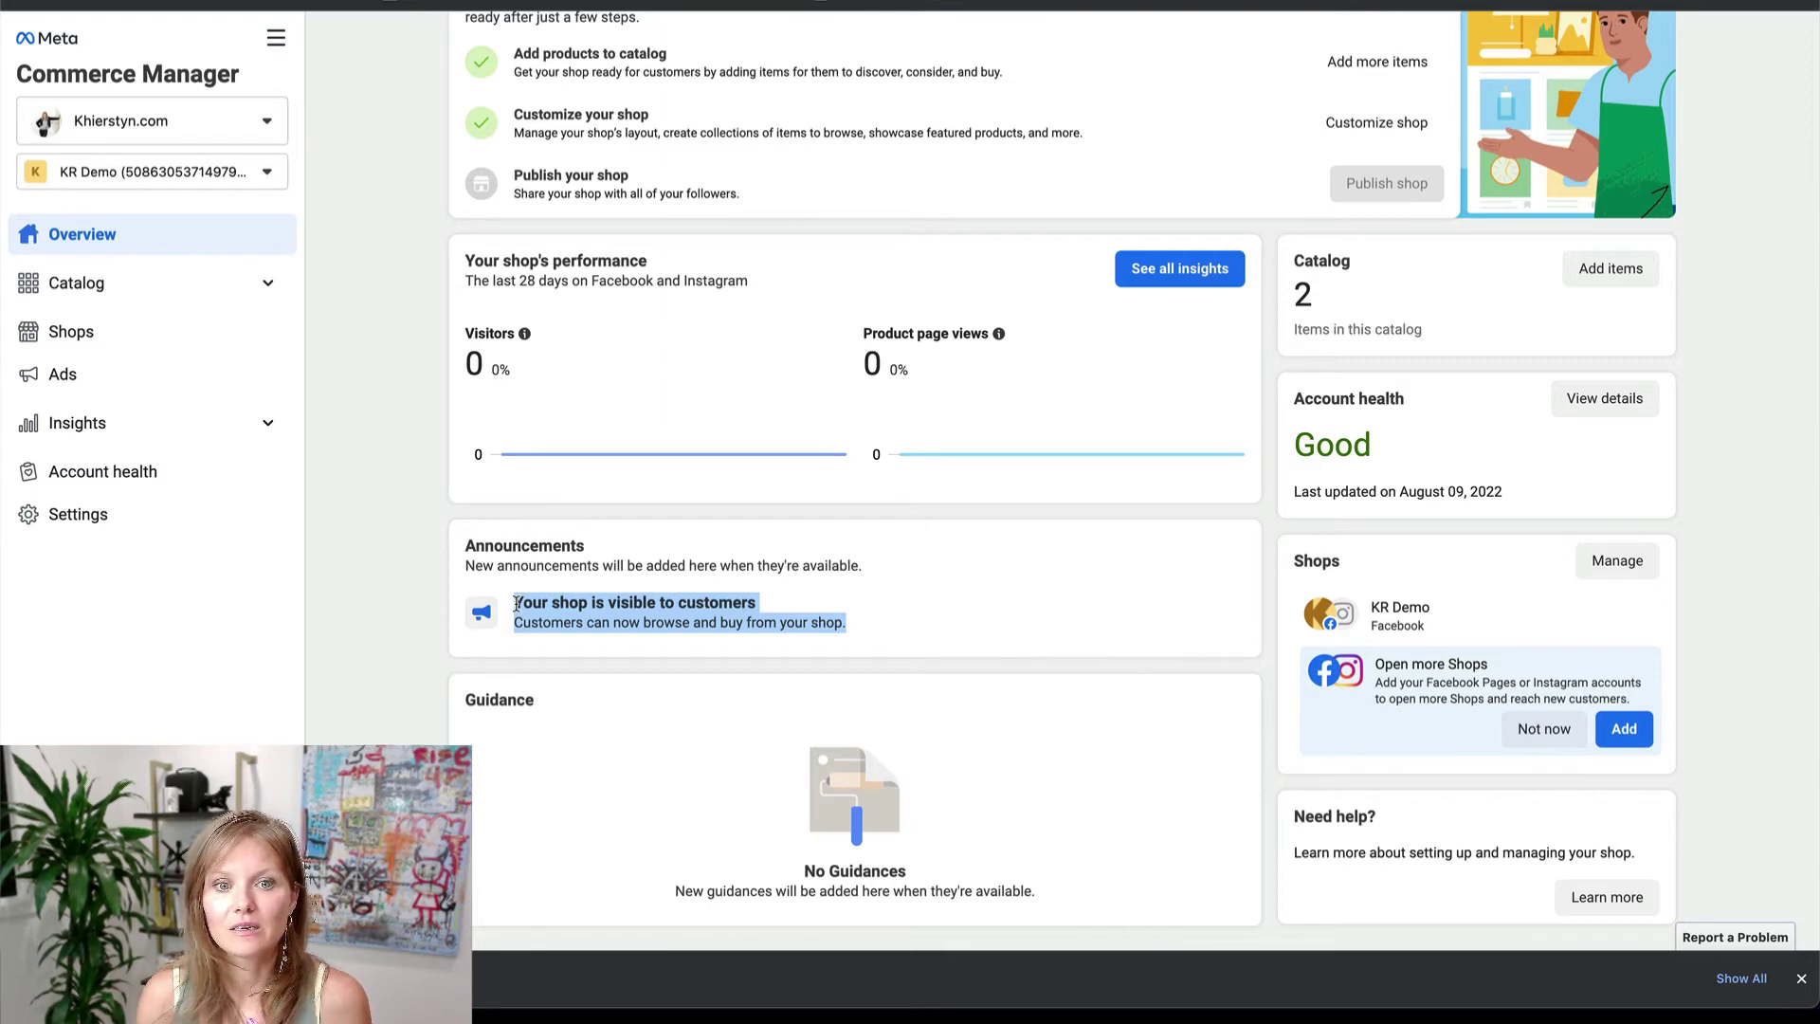
{"action": "right_click", "coordinate": [516, 604]}
{"action": "left_click", "coordinate": [1659, 641]}
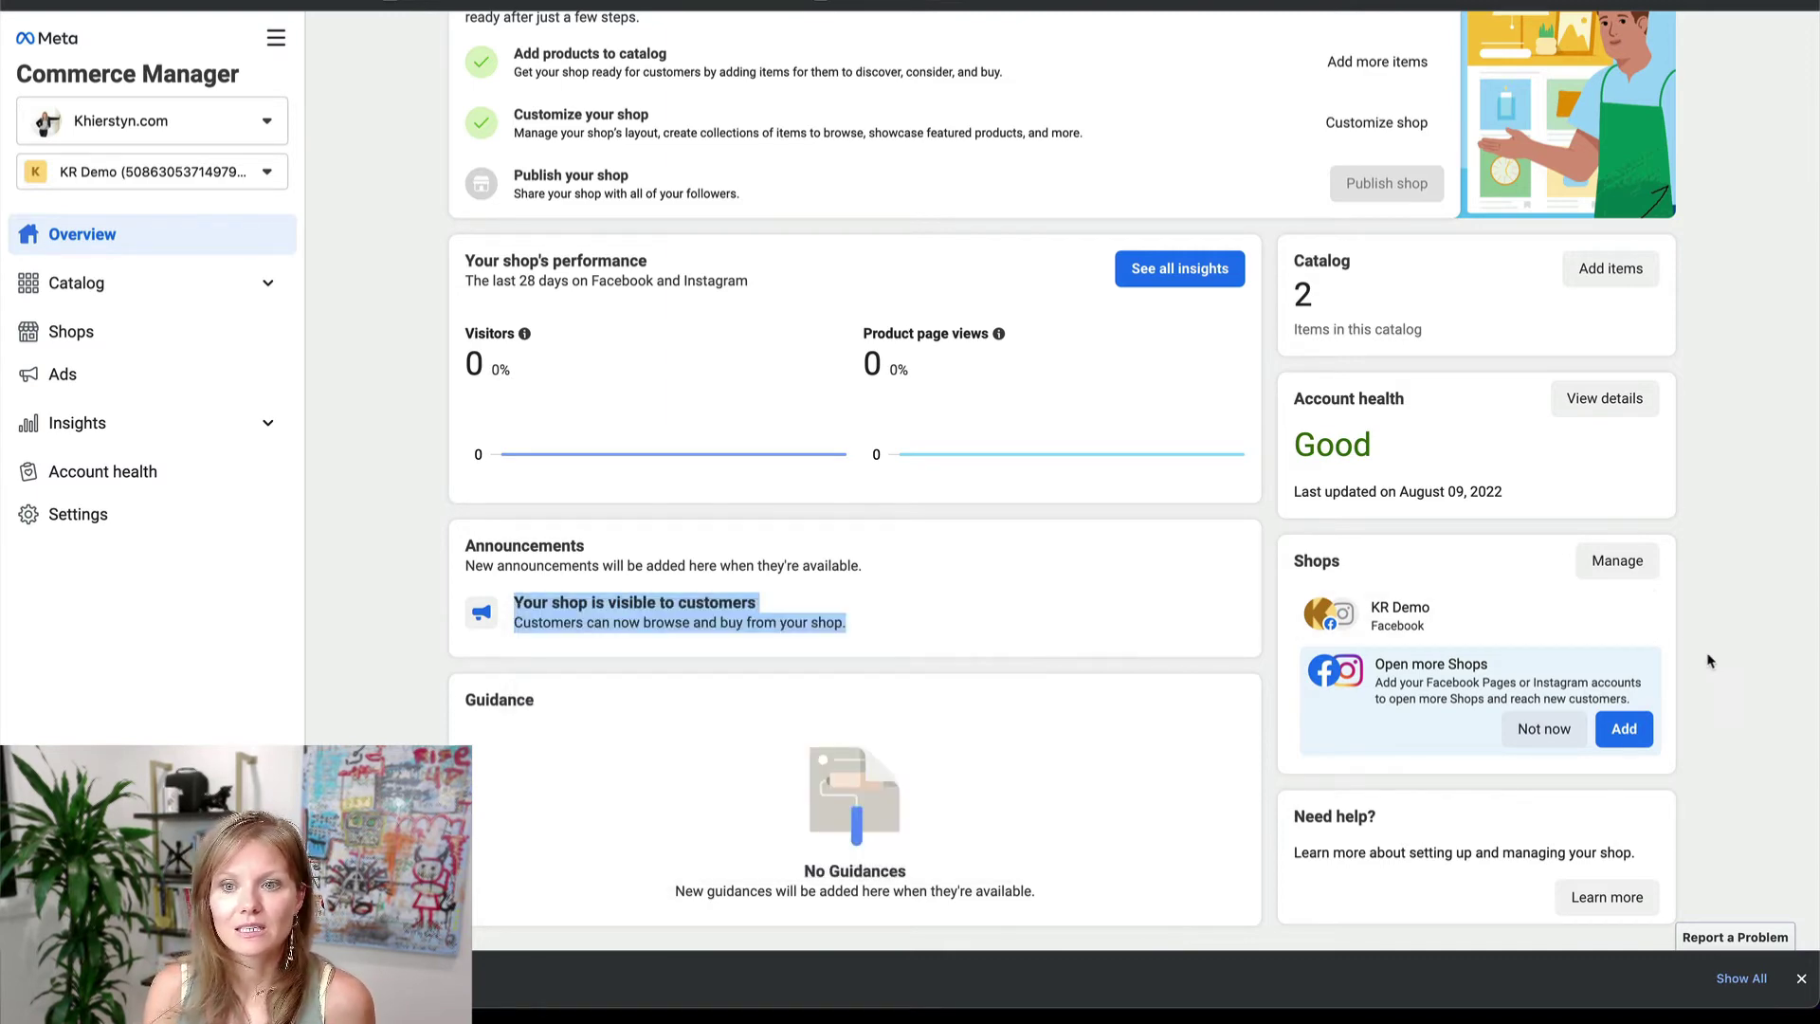
{"action": "scroll", "coordinate": [1709, 661], "scroll_direction": "up", "scroll_amount": 2}
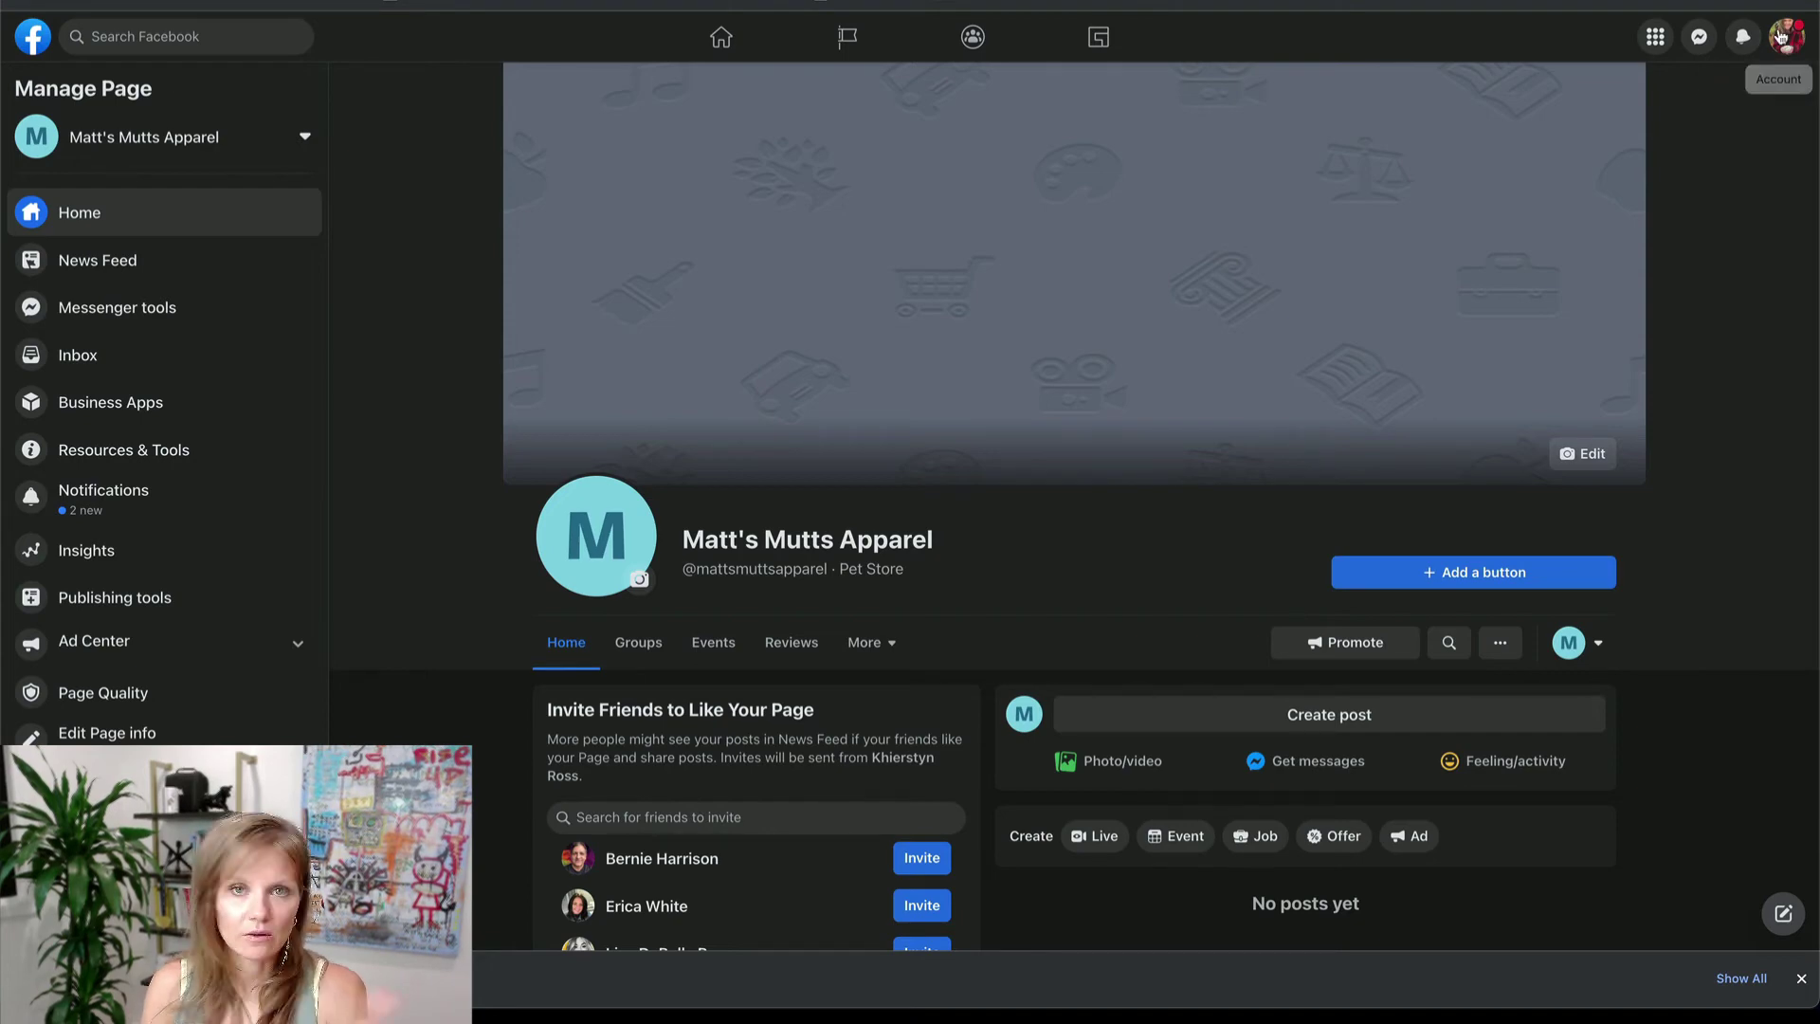
Step: Inspect the Shop on Website option for the Matt's Mutts Apparel Page's action button, and close it without saving
{"action": "left_click", "coordinate": [1521, 580]}
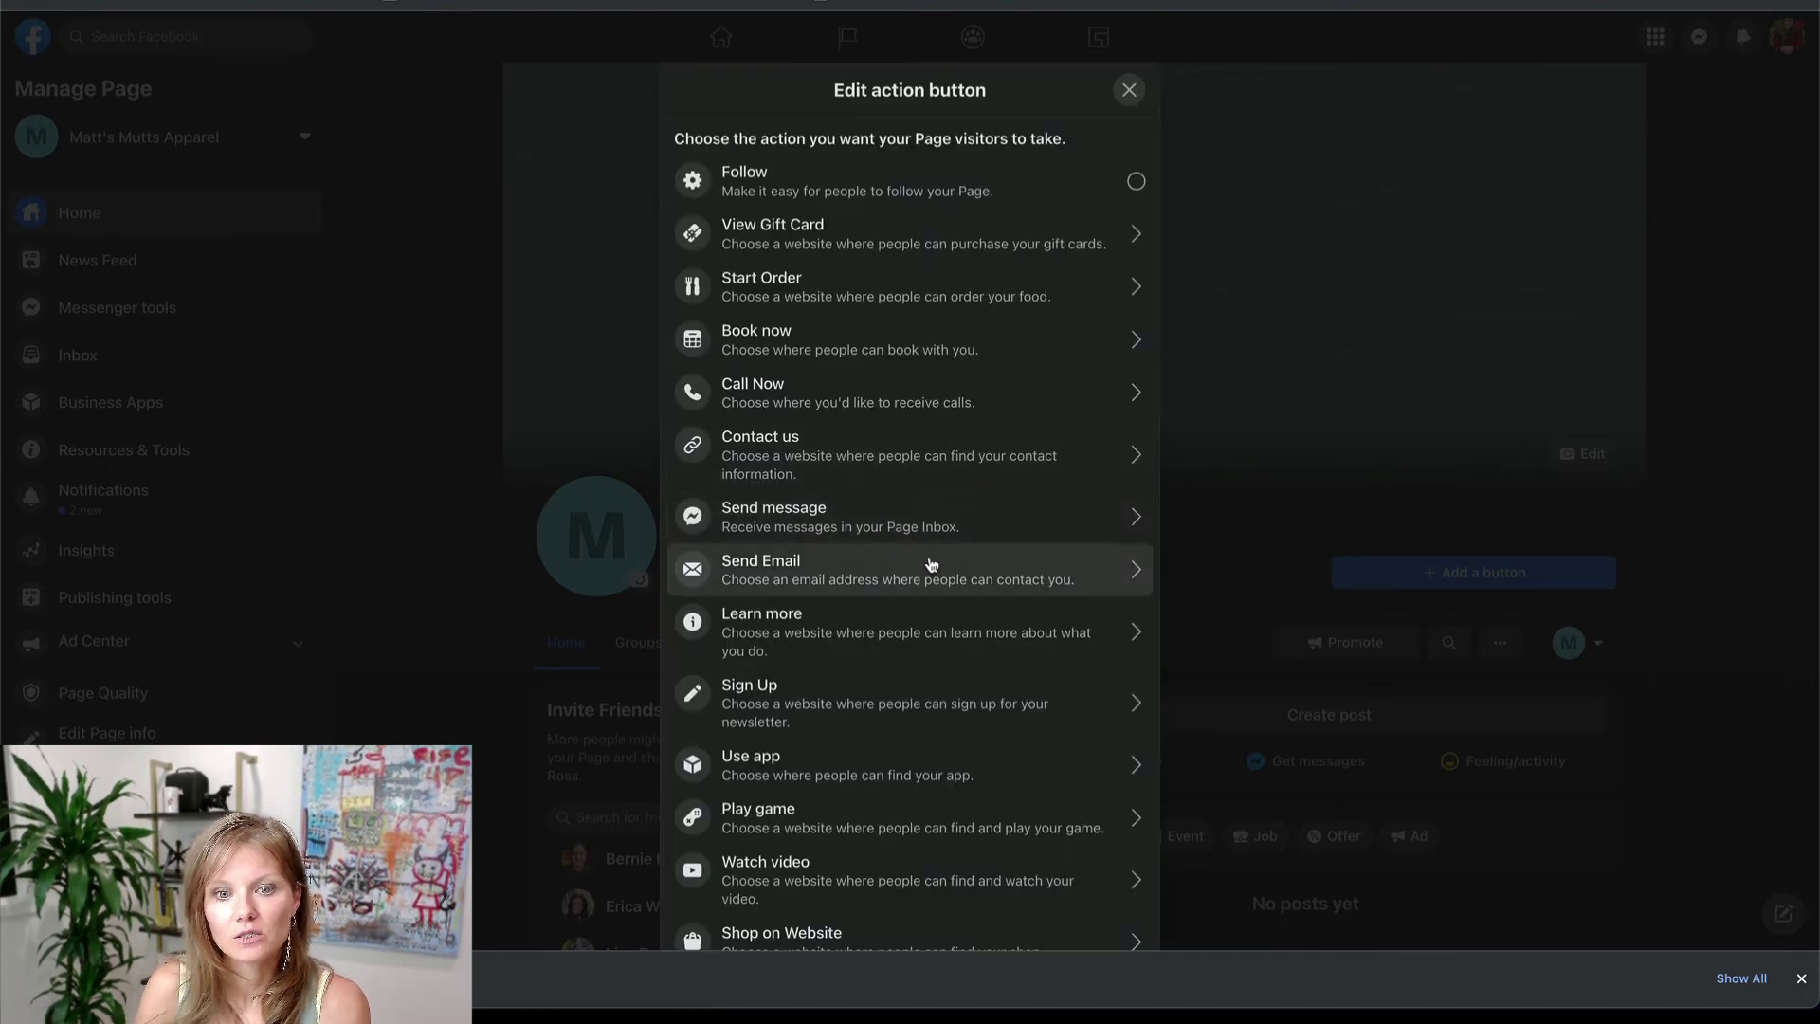
{"action": "scroll", "coordinate": [929, 563], "scroll_direction": "down", "scroll_amount": 2}
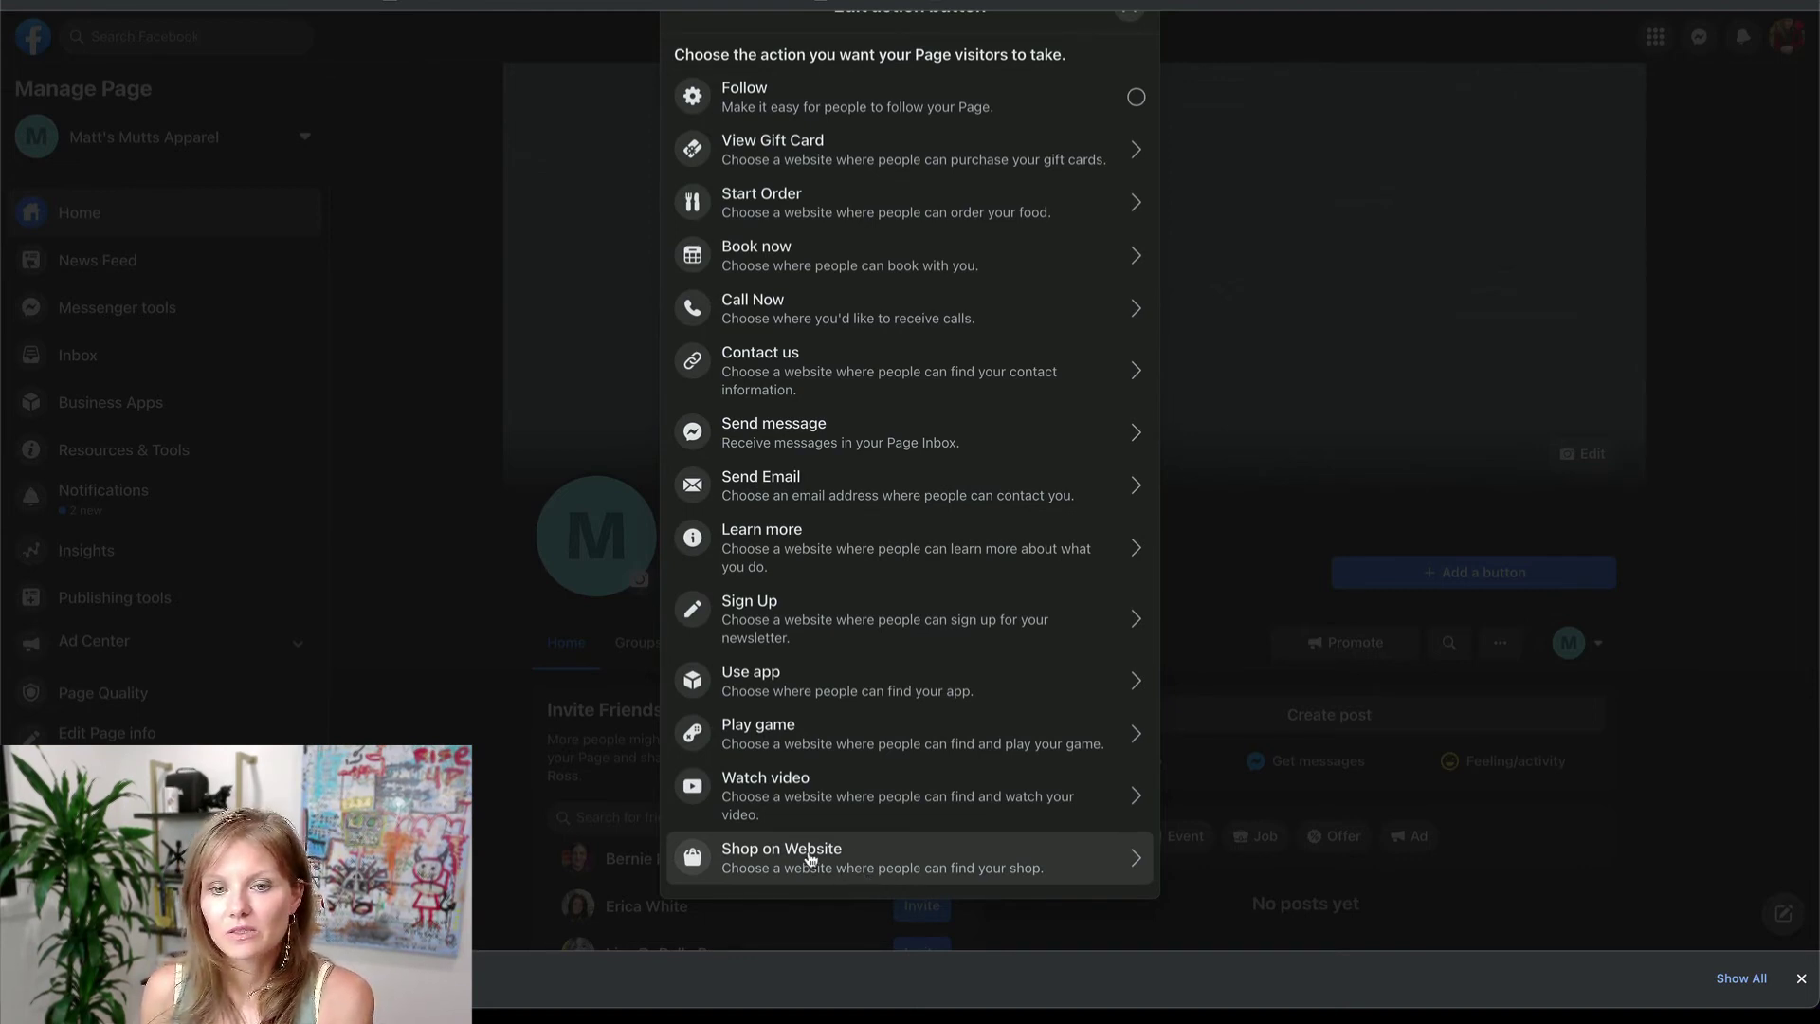
{"action": "left_click", "coordinate": [873, 860]}
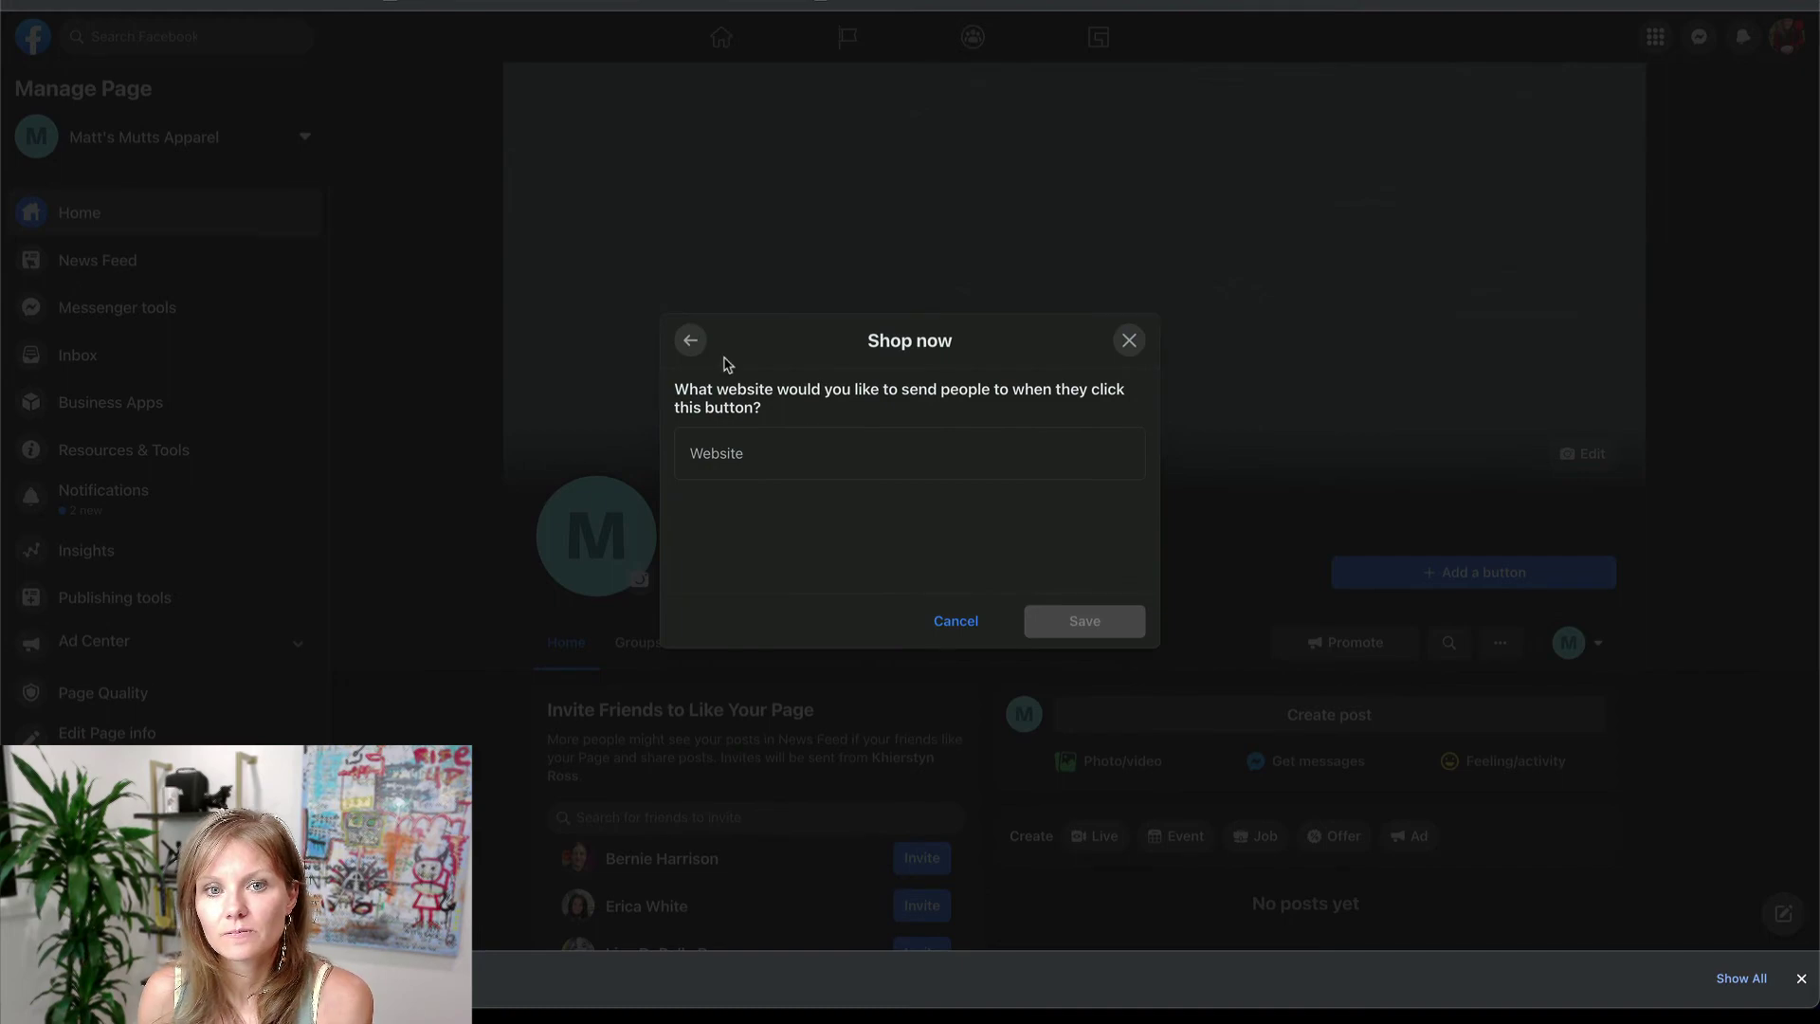
{"action": "left_click", "coordinate": [690, 340]}
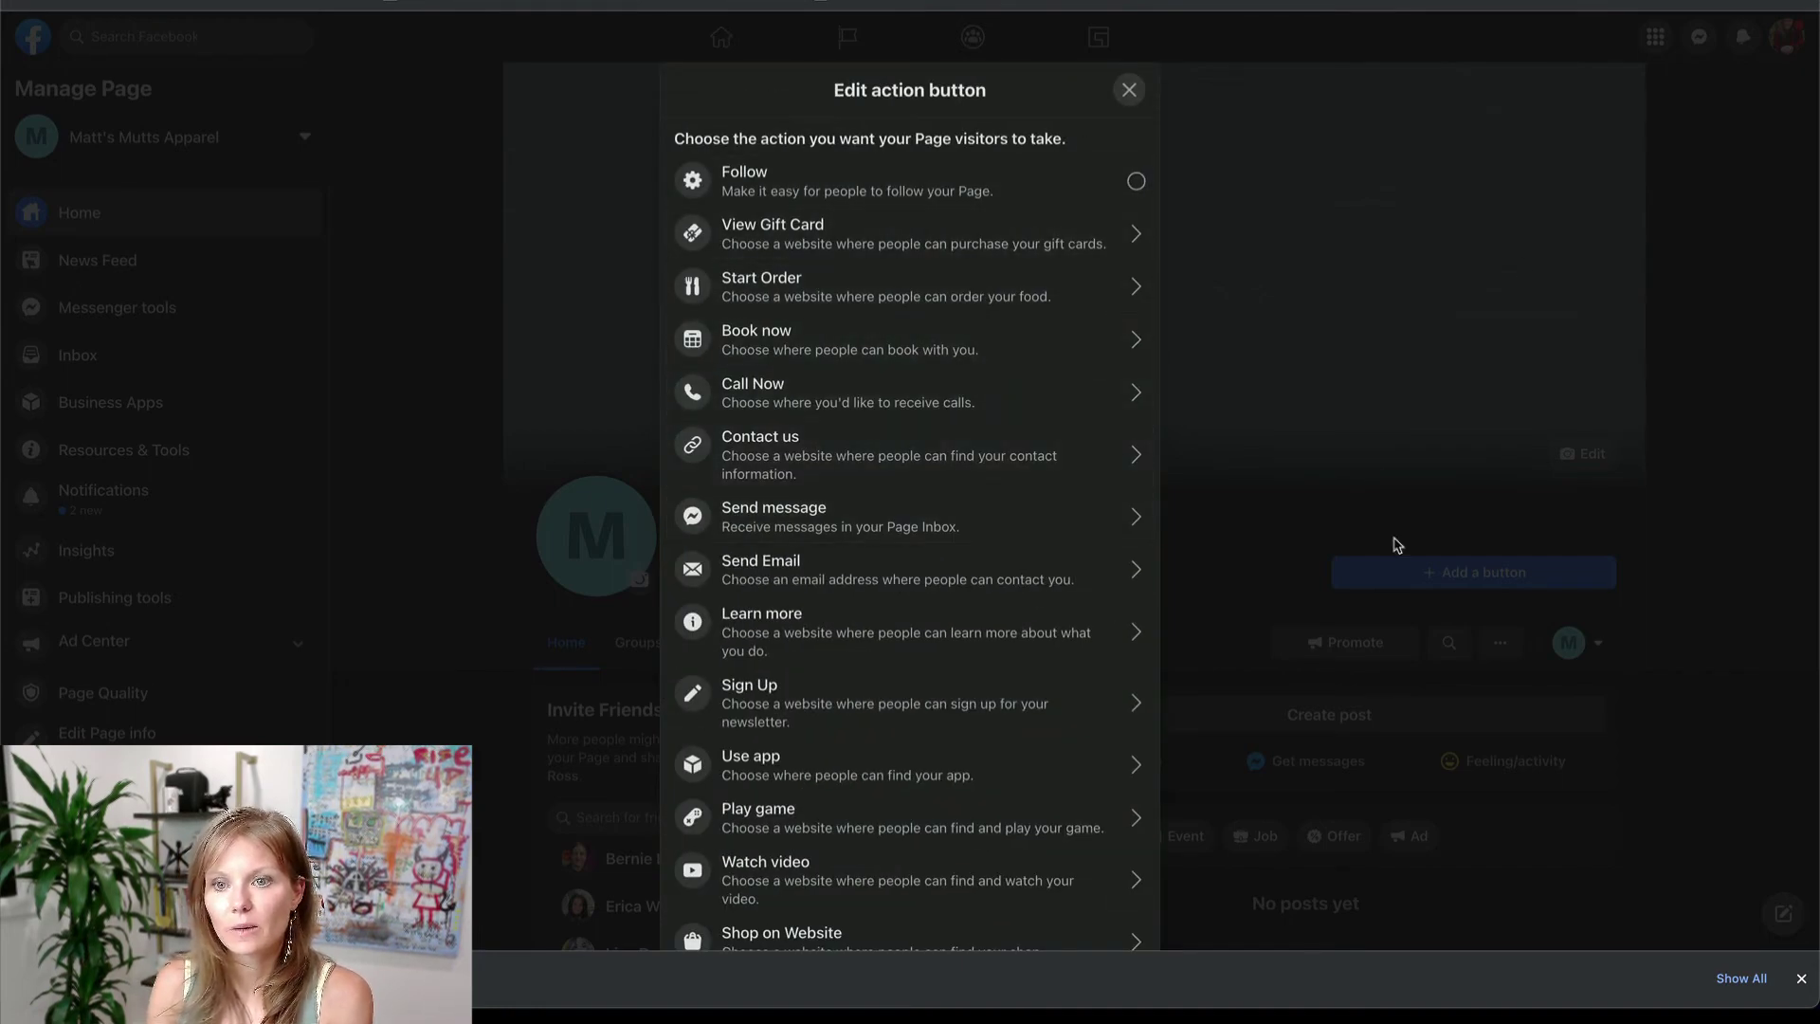
{"action": "left_click", "coordinate": [1129, 89]}
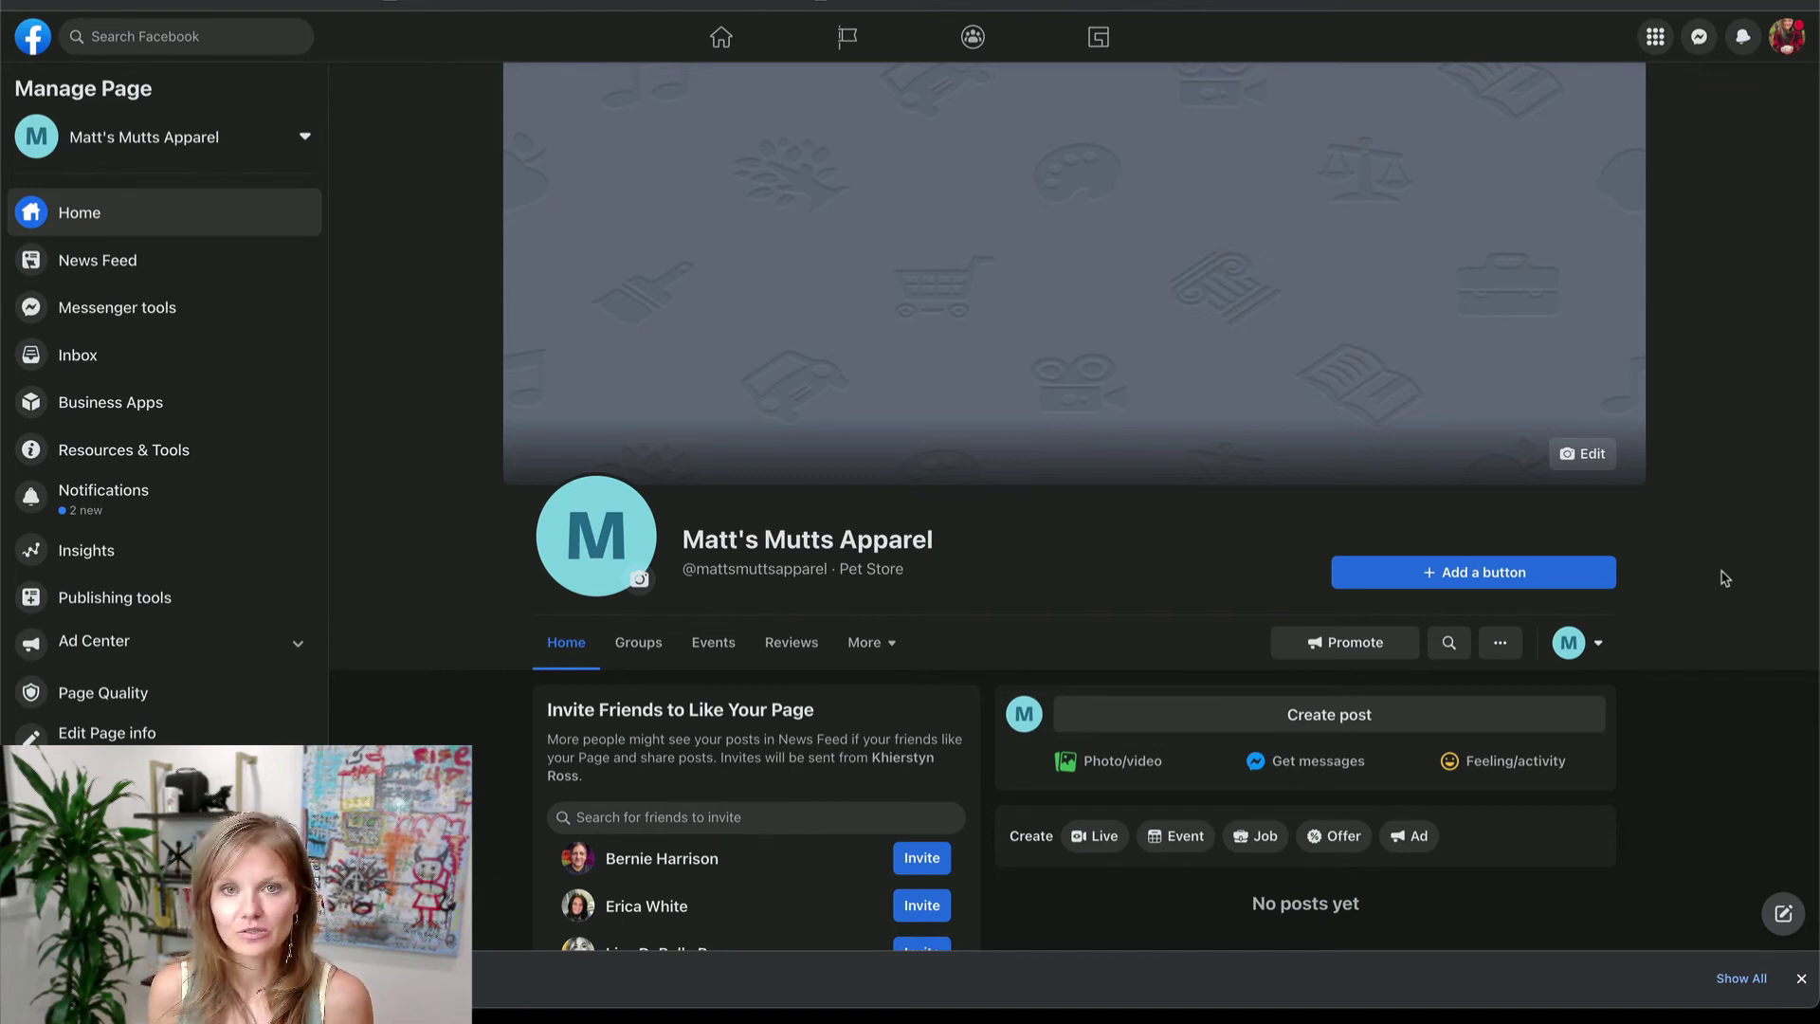
Step: Review the Page's list of action button choices again through Shop on Website, and close the list without choosing one
{"action": "left_click", "coordinate": [1528, 575]}
{"action": "scroll", "coordinate": [963, 743], "scroll_direction": "down", "scroll_amount": 2}
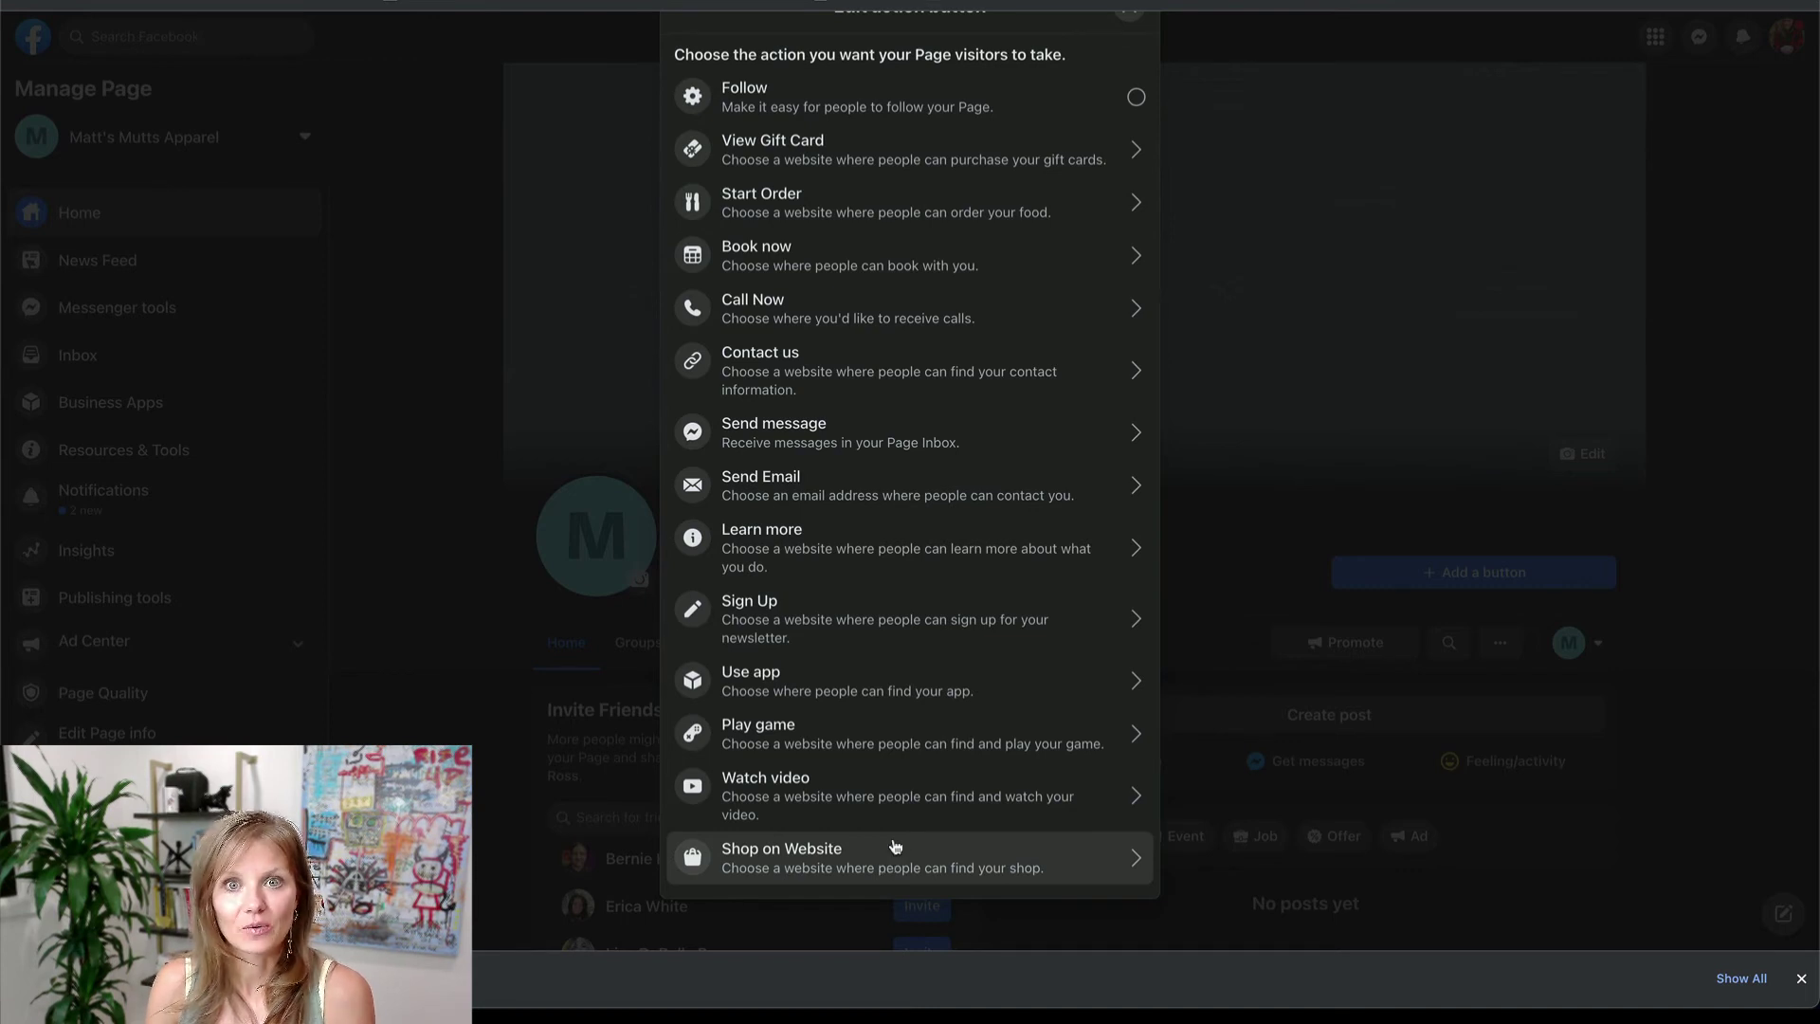
{"action": "scroll", "coordinate": [816, 730], "scroll_direction": "up", "scroll_amount": 2}
{"action": "left_click", "coordinate": [1129, 90]}
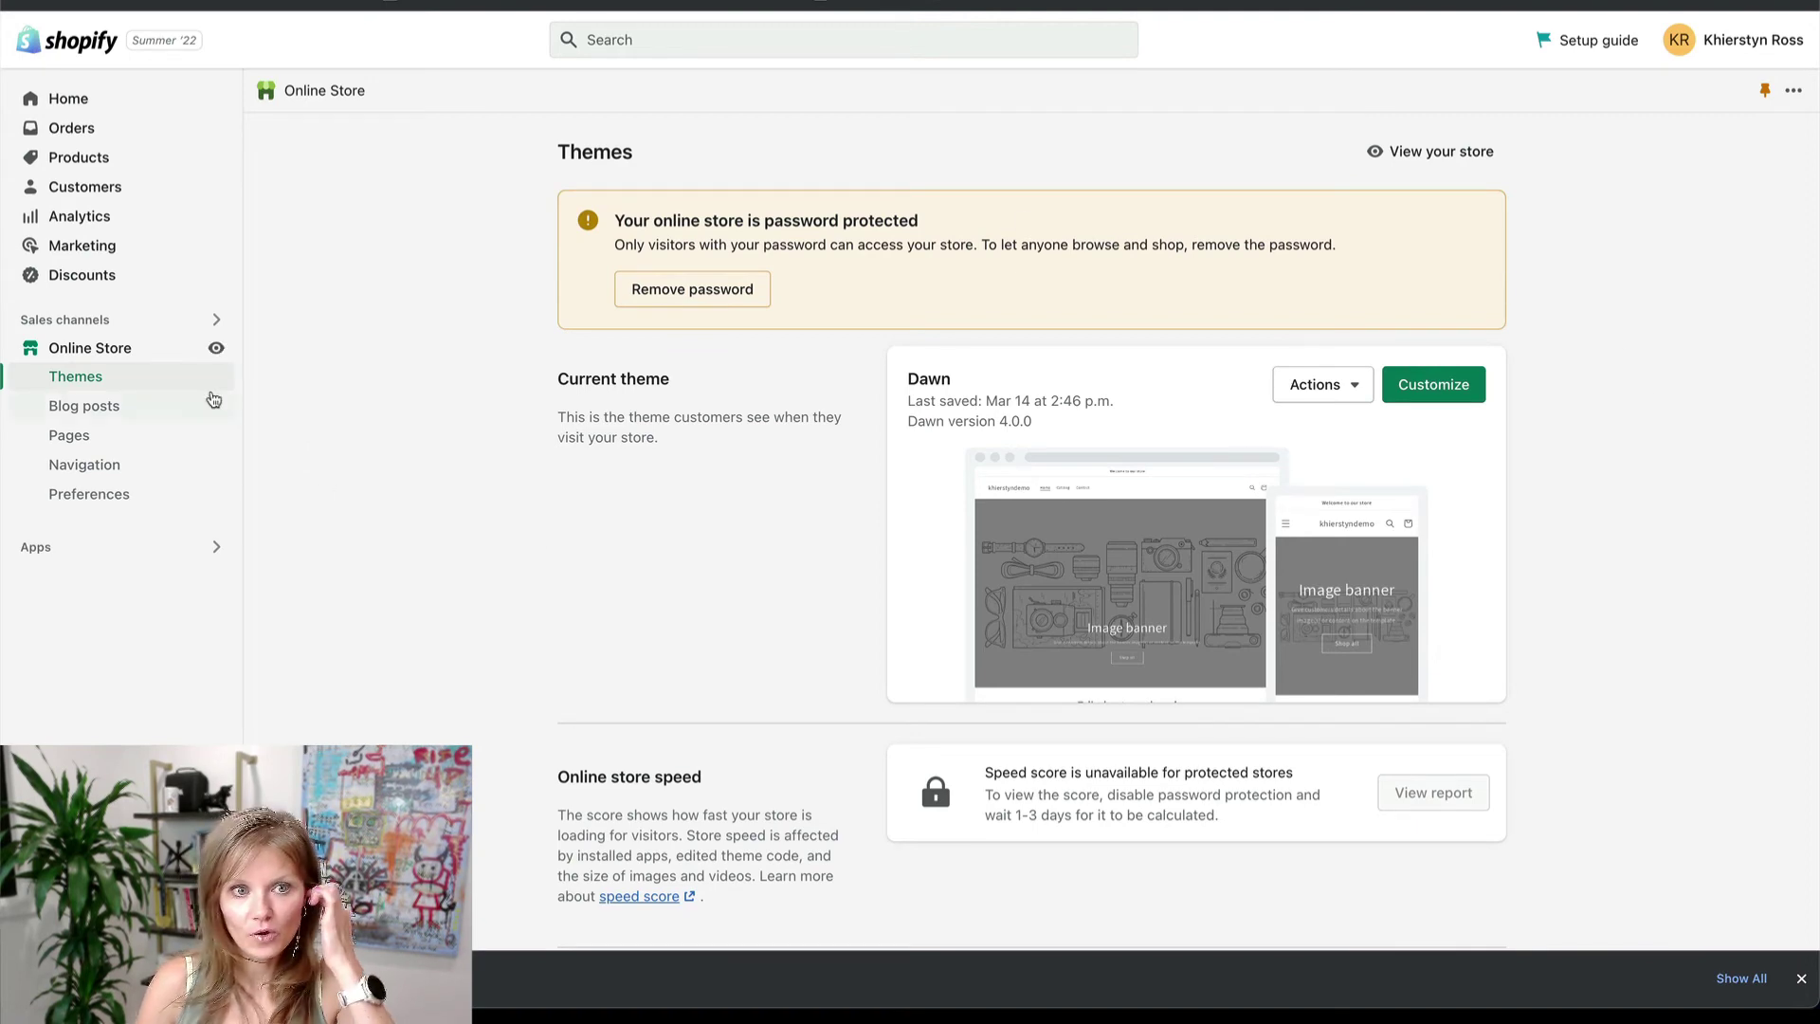
Step: Search the Shopify App Store for "facebook" and add Shopify's Facebook channel app to the store
{"action": "left_click", "coordinate": [38, 547]}
{"action": "type", "text": "facebook"}
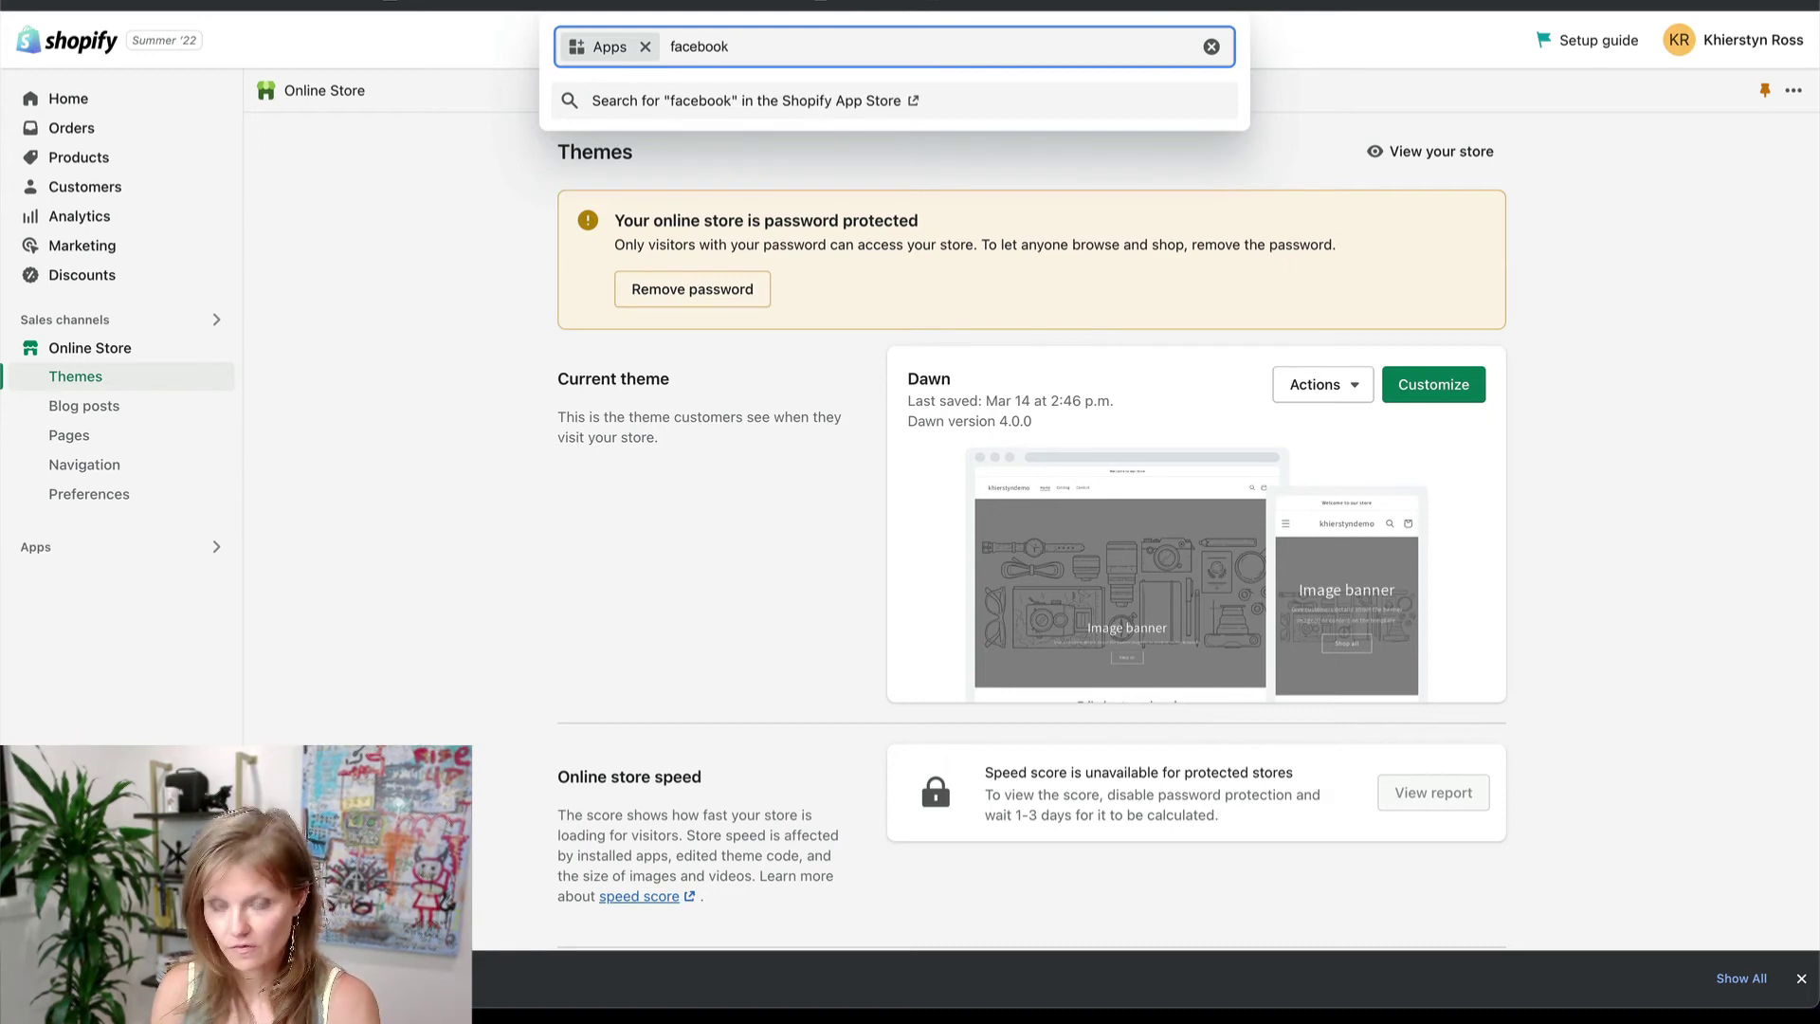
{"action": "key", "text": "Return"}
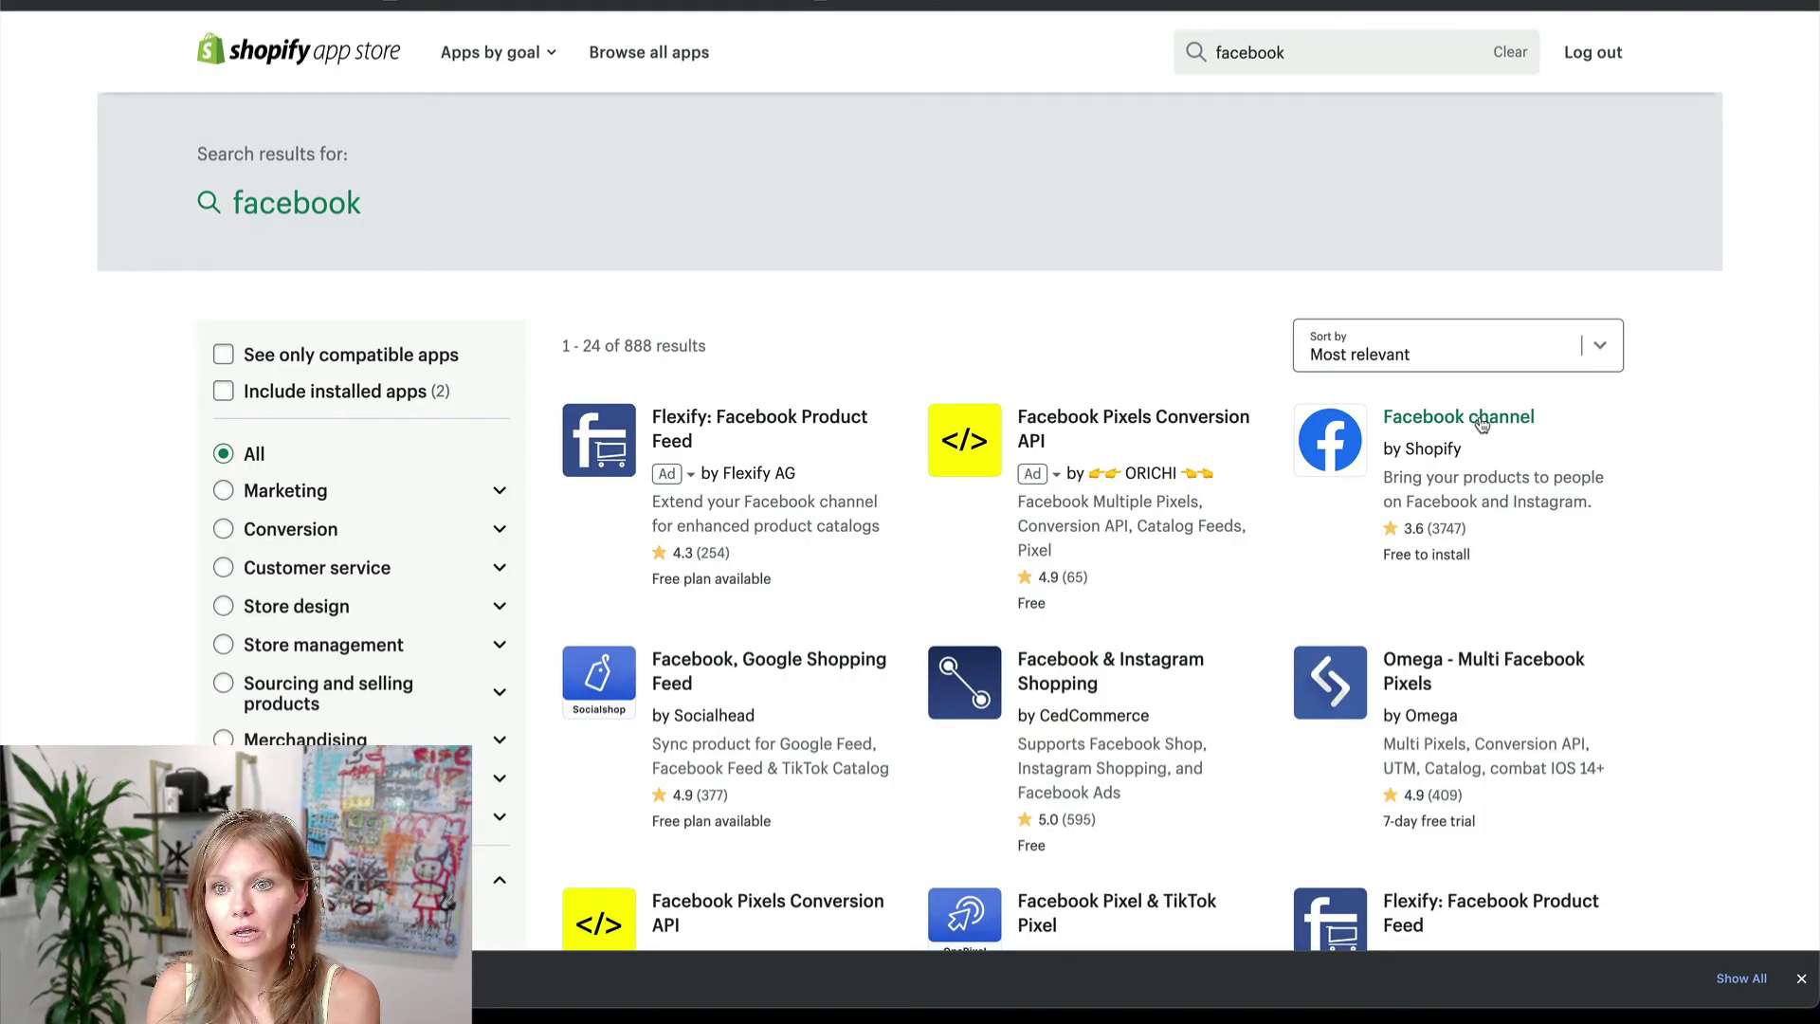
{"action": "left_click", "coordinate": [1485, 427]}
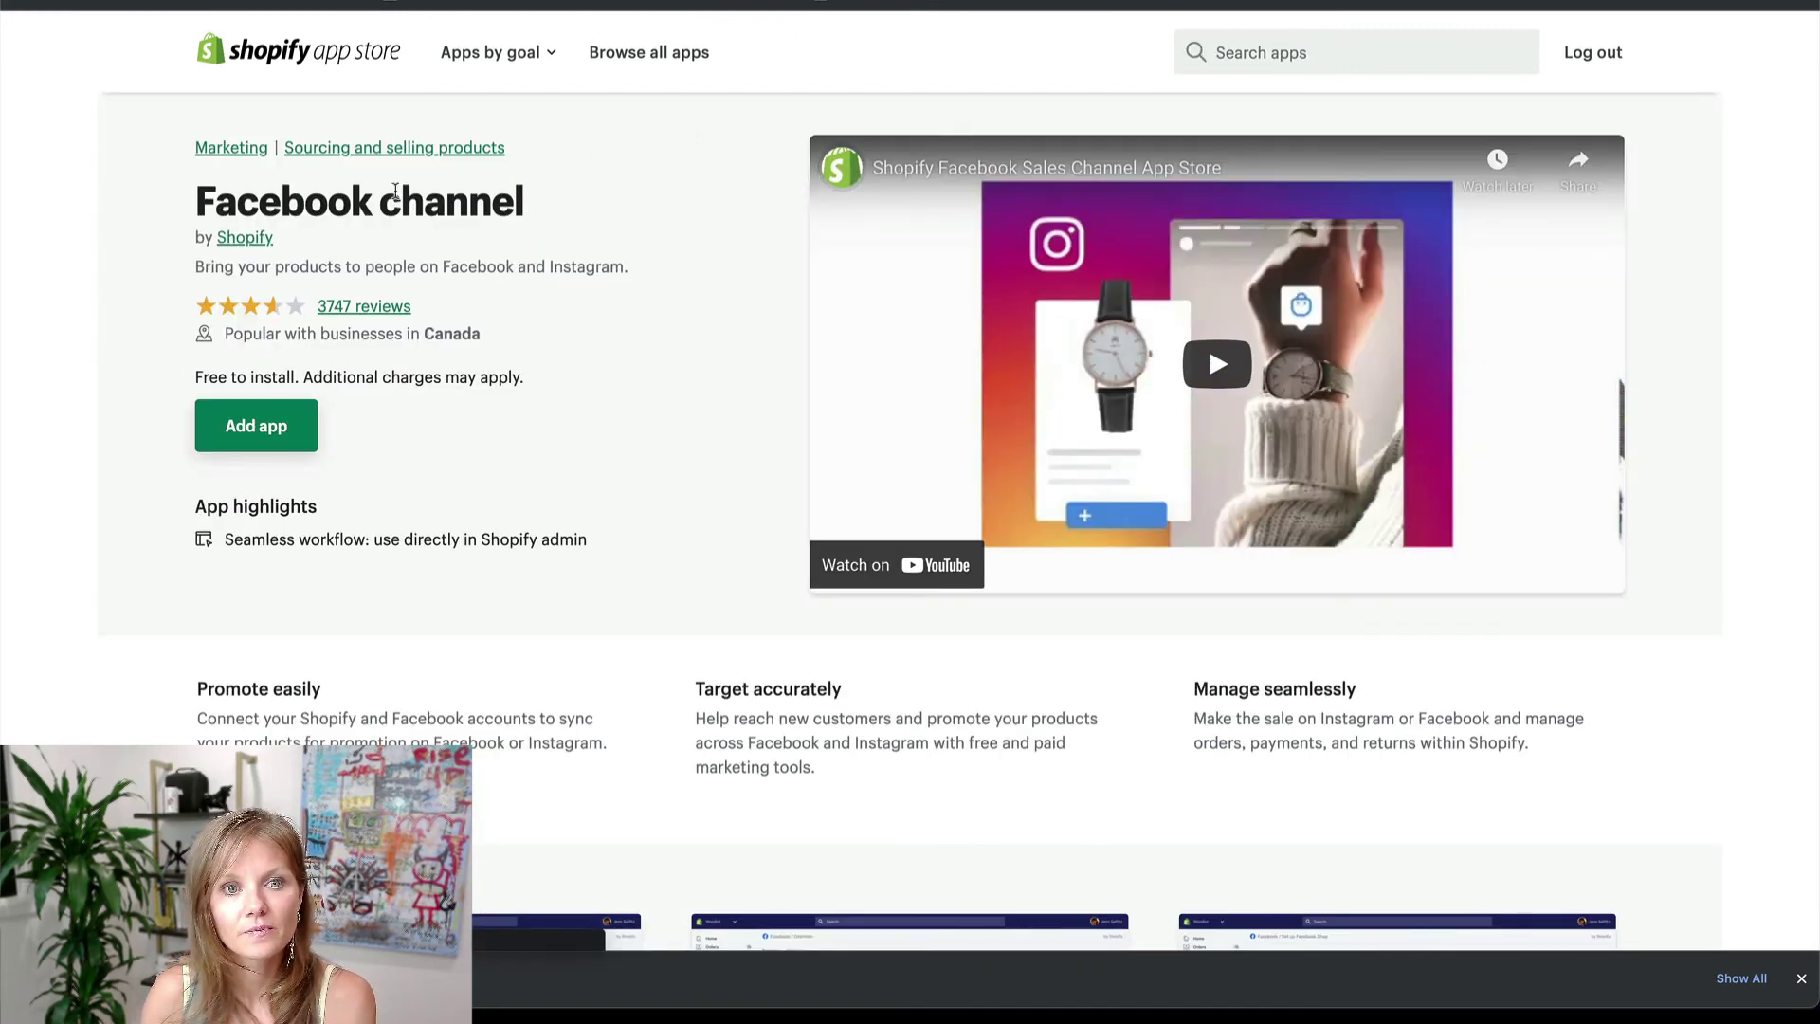
{"action": "left_click", "coordinate": [242, 429]}
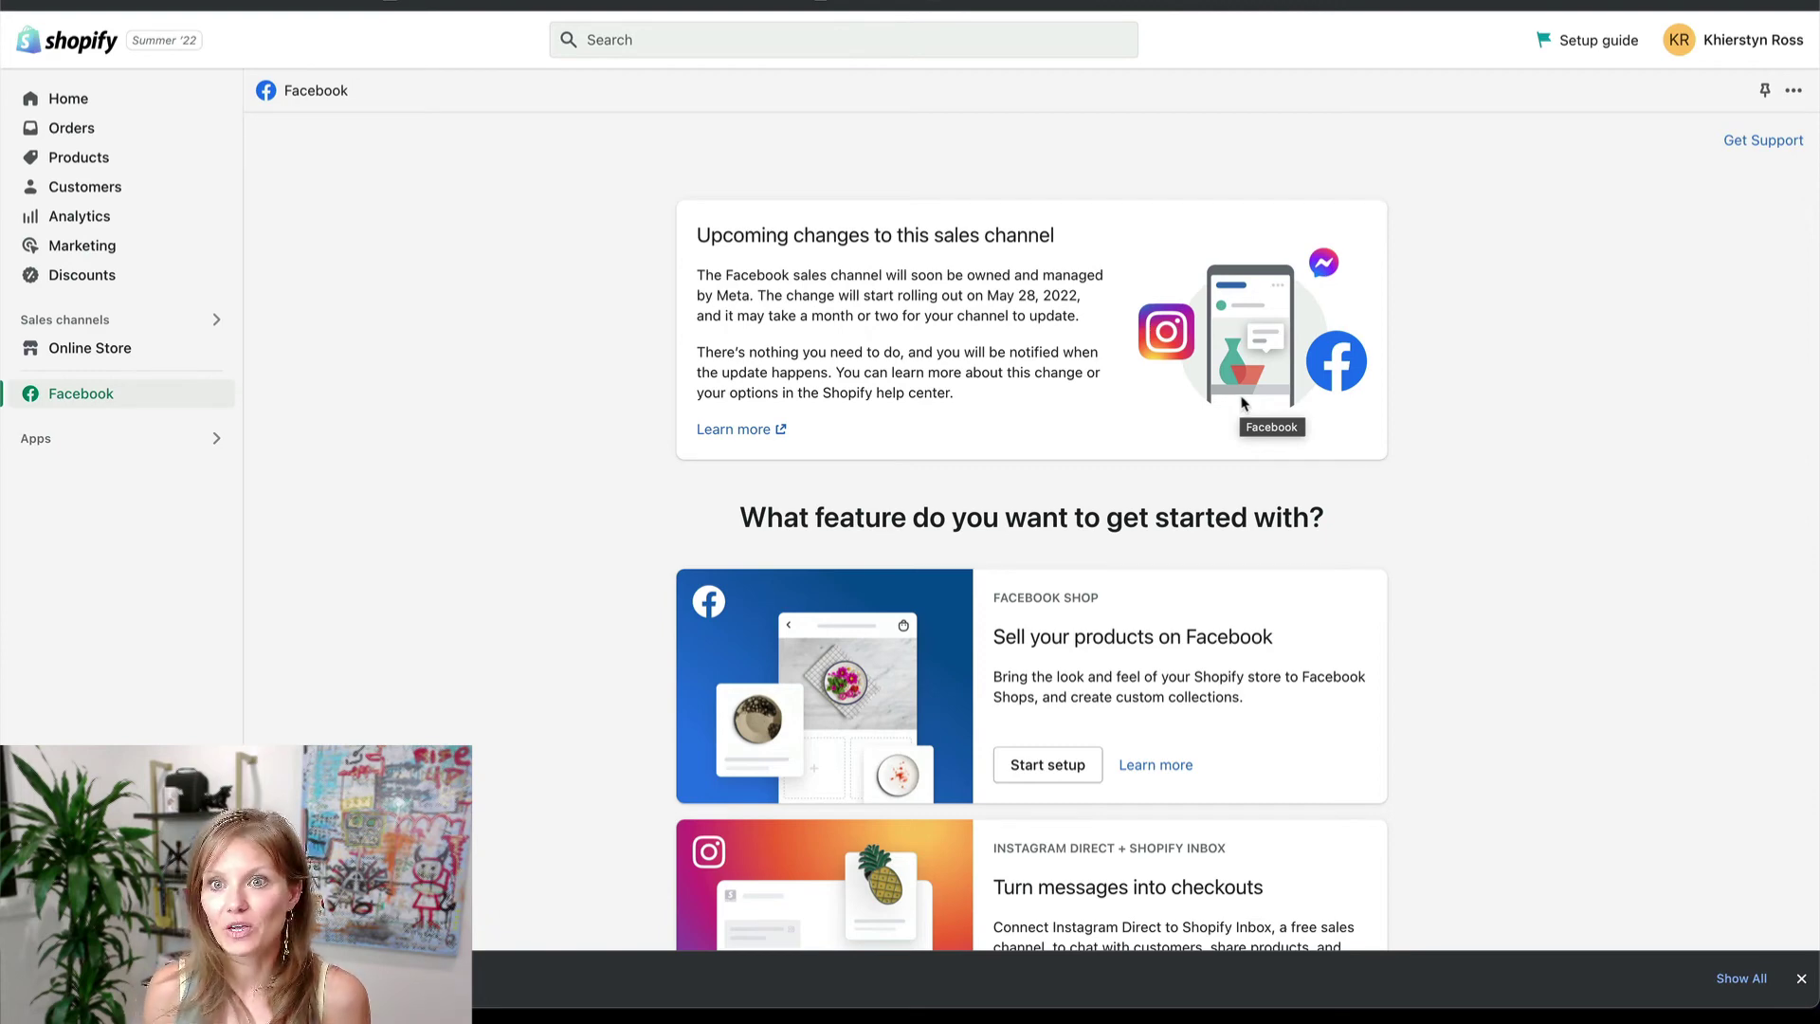
Step: Review the features offered by the Facebook sales channel and start the Facebook Marketing setup for free and paid ads
{"action": "scroll", "coordinate": [1544, 481], "scroll_direction": "down", "scroll_amount": 3}
{"action": "scroll", "coordinate": [1544, 481], "scroll_direction": "down", "scroll_amount": 1}
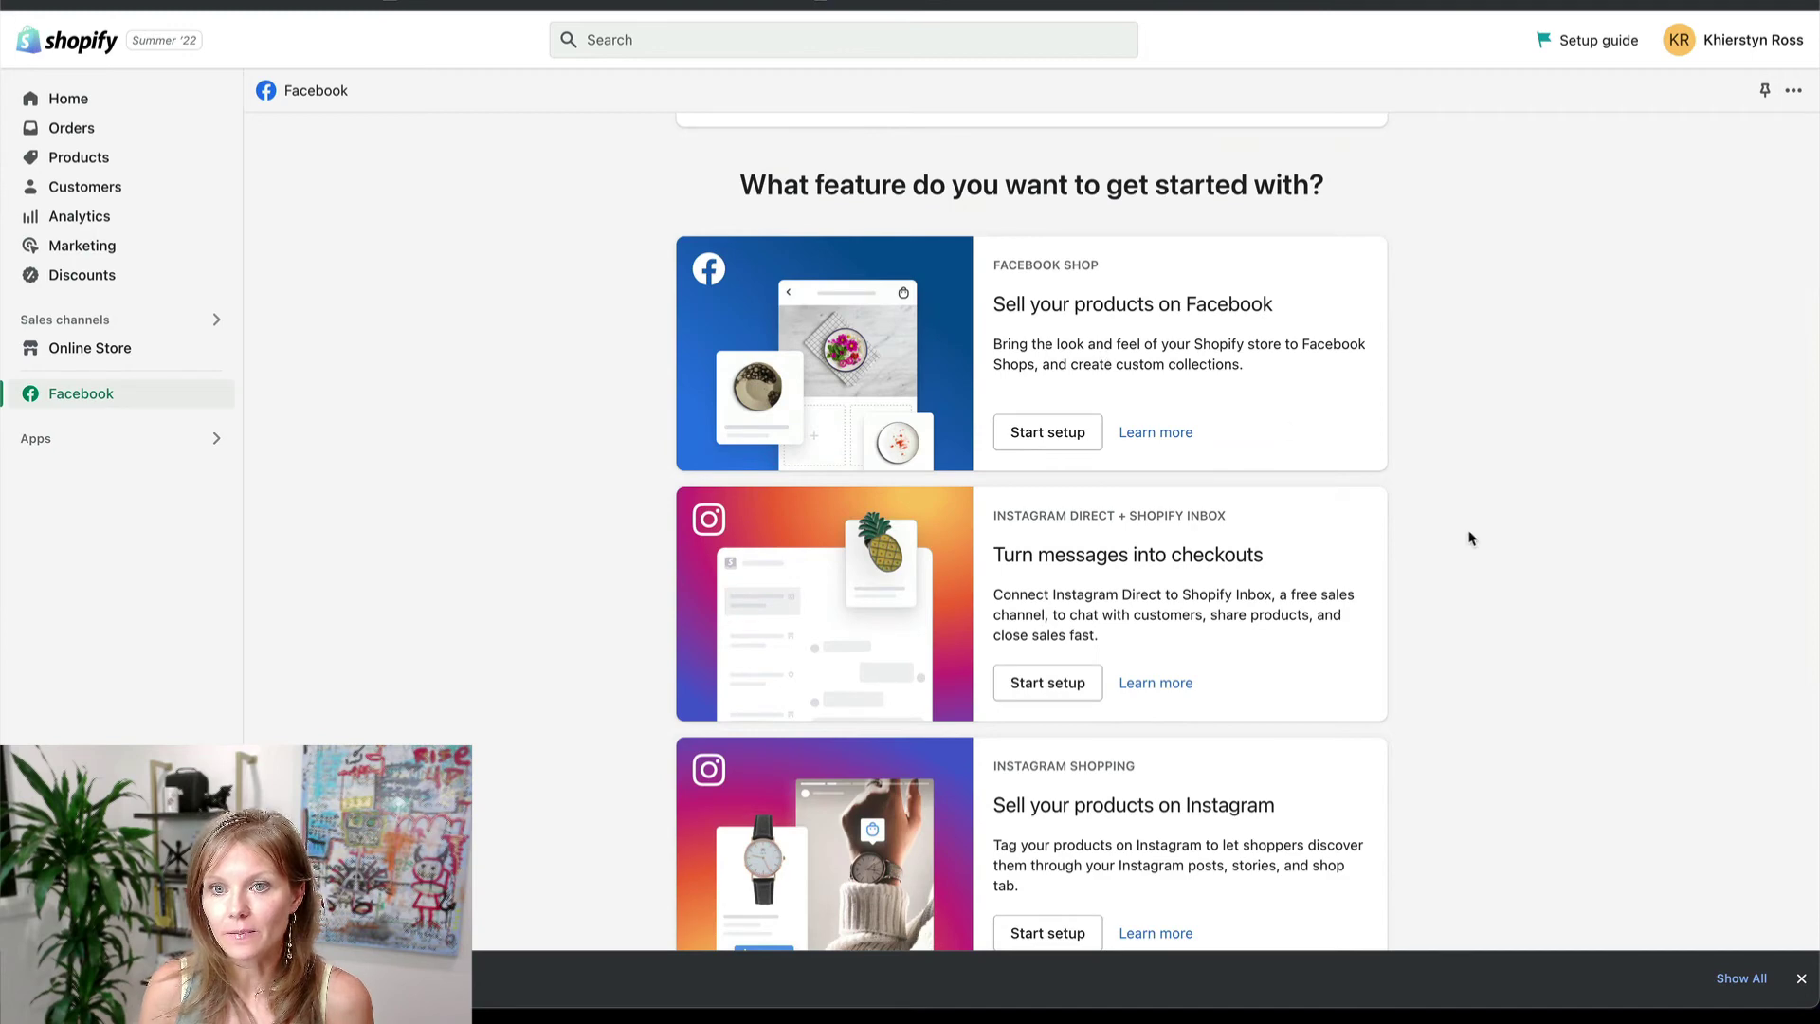
{"action": "scroll", "coordinate": [1504, 578], "scroll_direction": "down", "scroll_amount": 5}
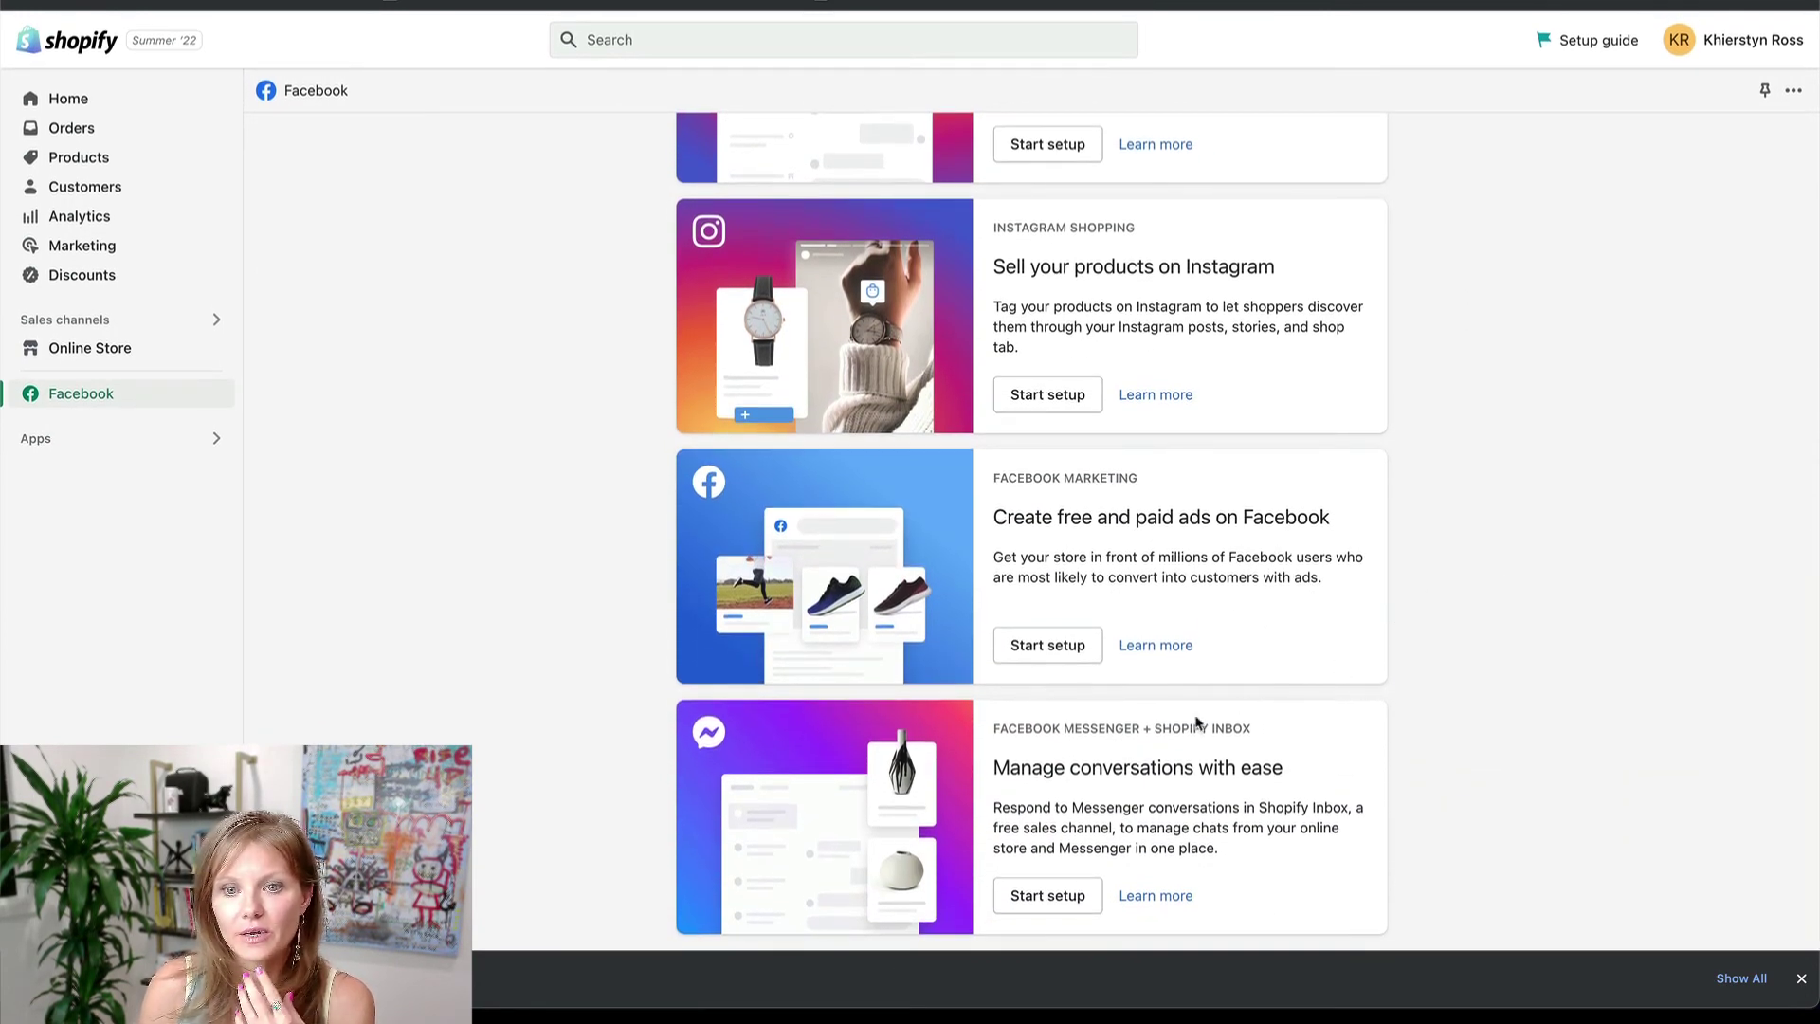
{"action": "left_click_drag", "start_coordinate": [991, 476], "coordinate": [1356, 526]}
{"action": "left_click", "coordinate": [1410, 524]}
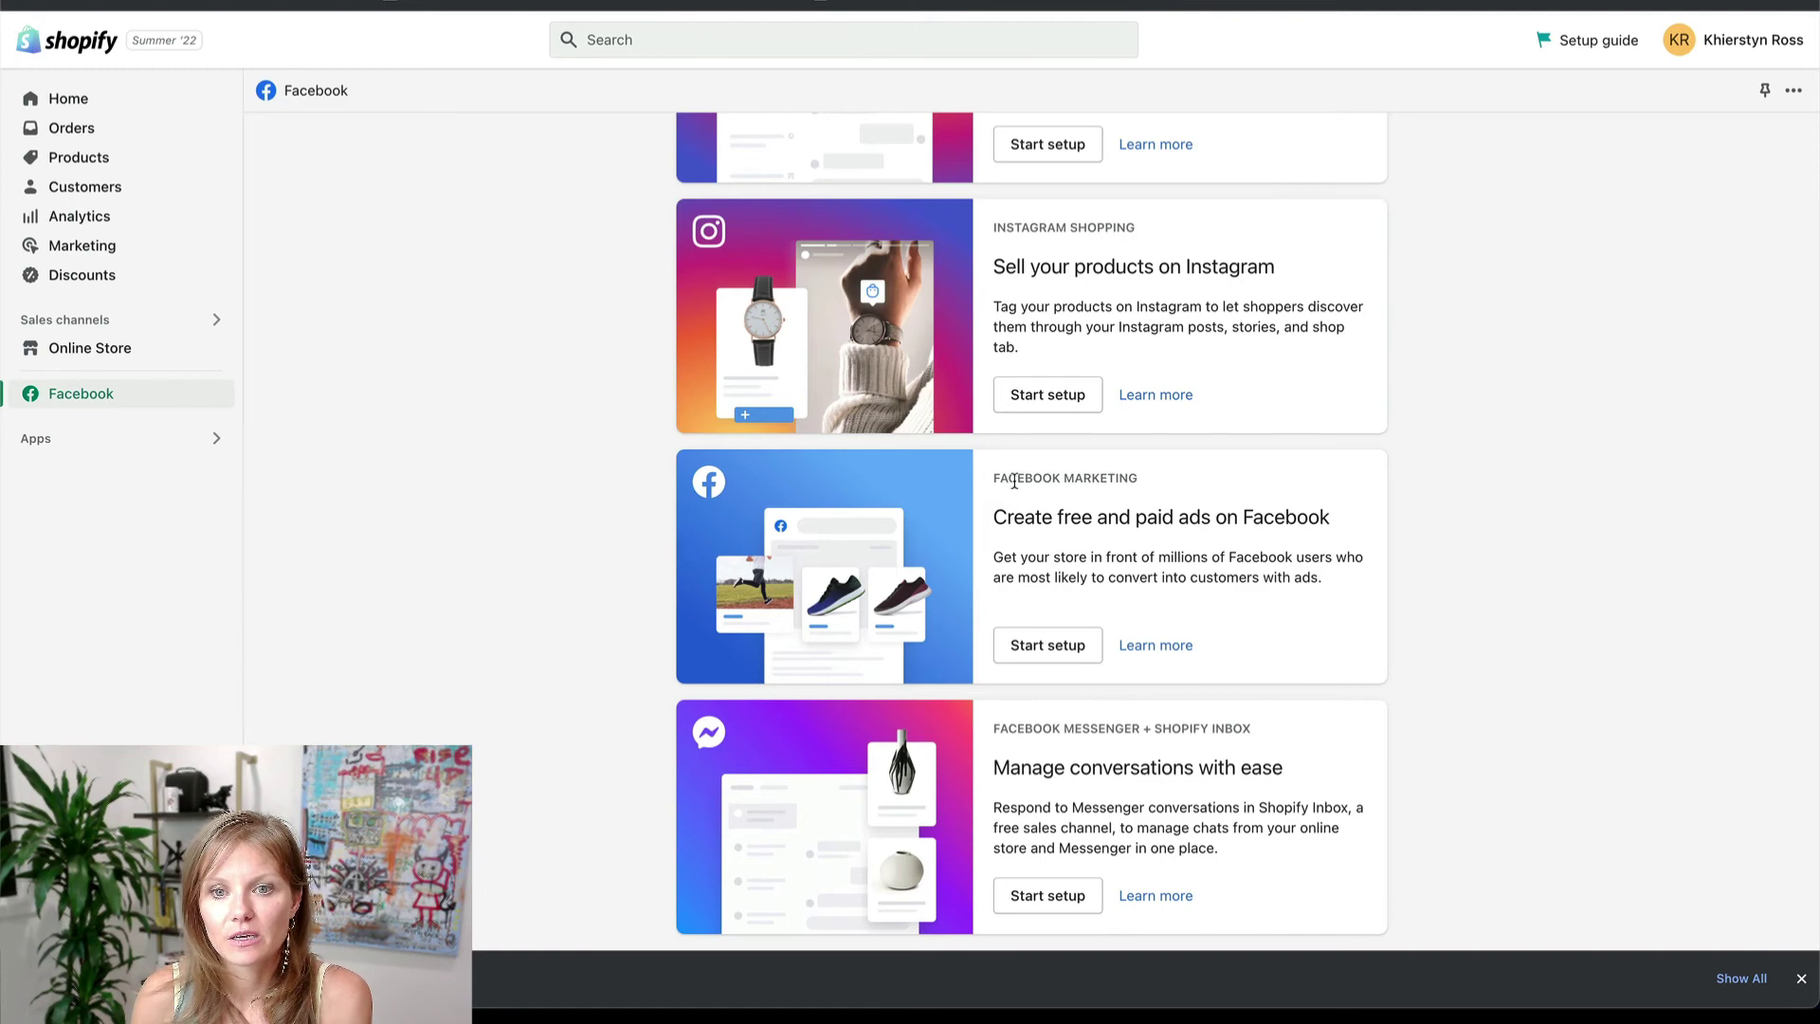
{"action": "left_click_drag", "start_coordinate": [1001, 480], "coordinate": [1127, 481]}
{"action": "left_click", "coordinate": [1050, 646]}
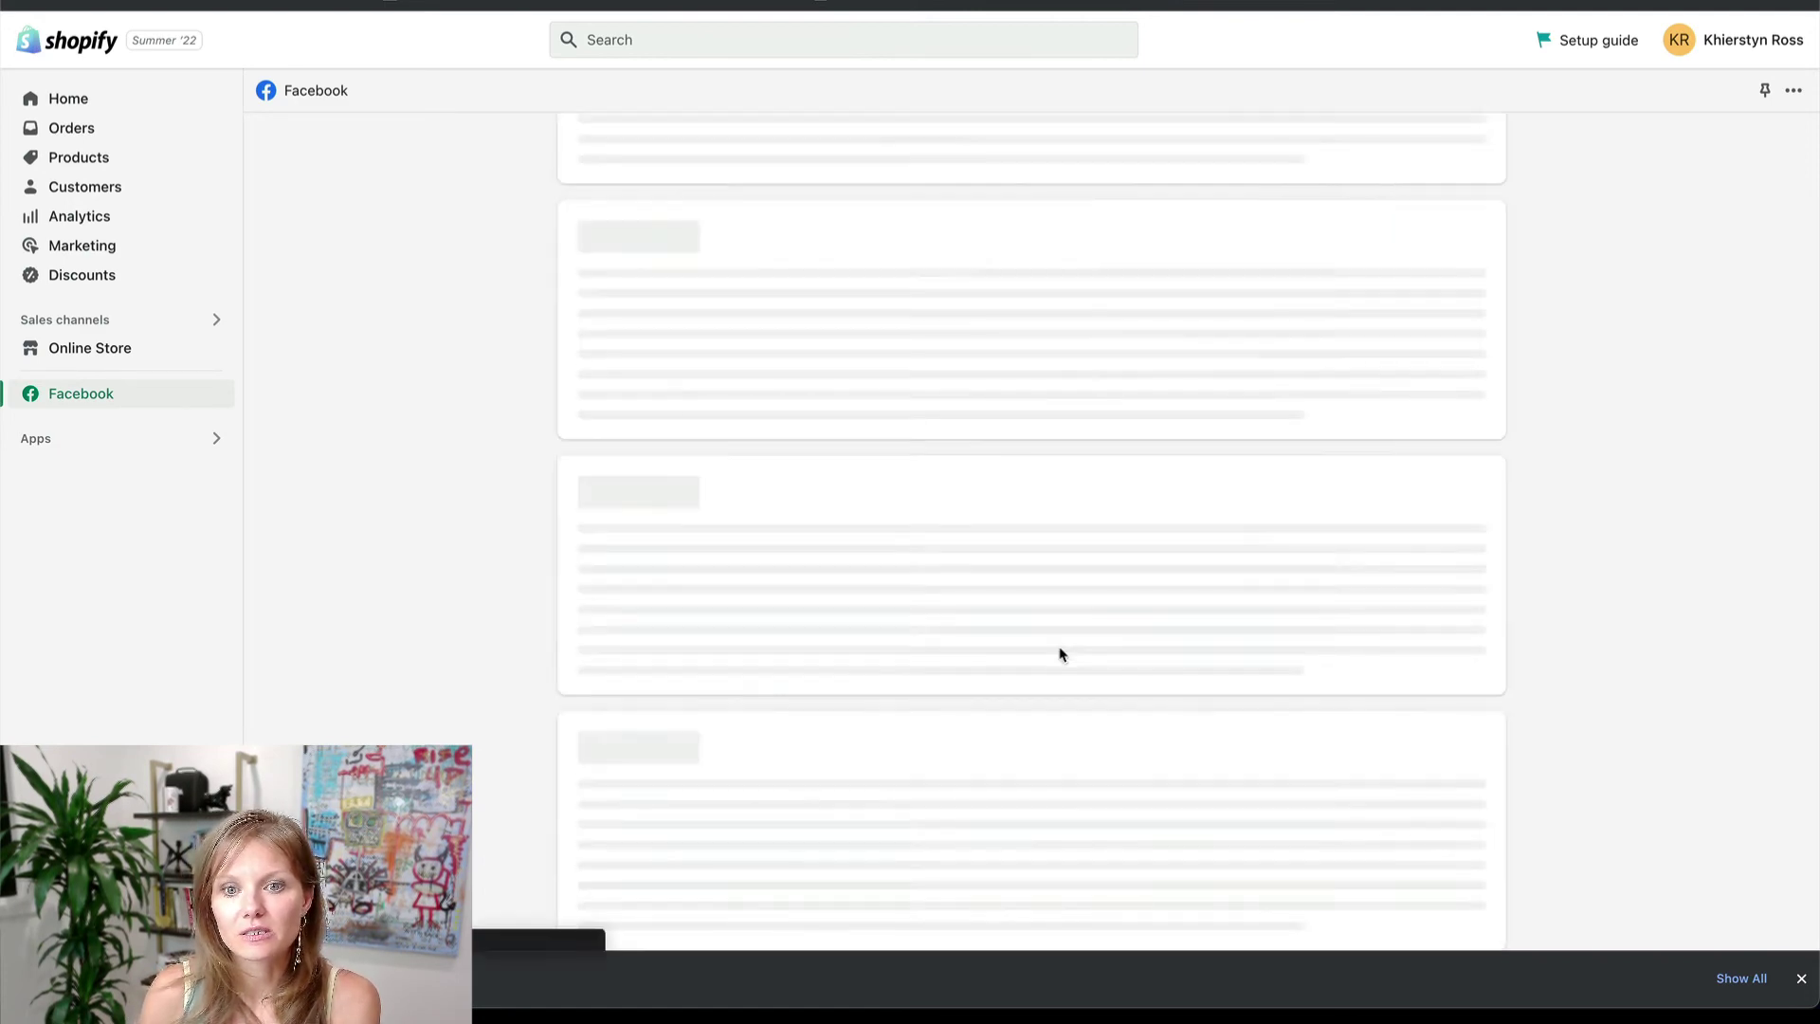
Step: Connect the Facebook account in the Facebook Marketing setup
{"action": "scroll", "coordinate": [1573, 628], "scroll_direction": "down", "scroll_amount": 2}
{"action": "scroll", "coordinate": [1465, 449], "scroll_direction": "up", "scroll_amount": 1}
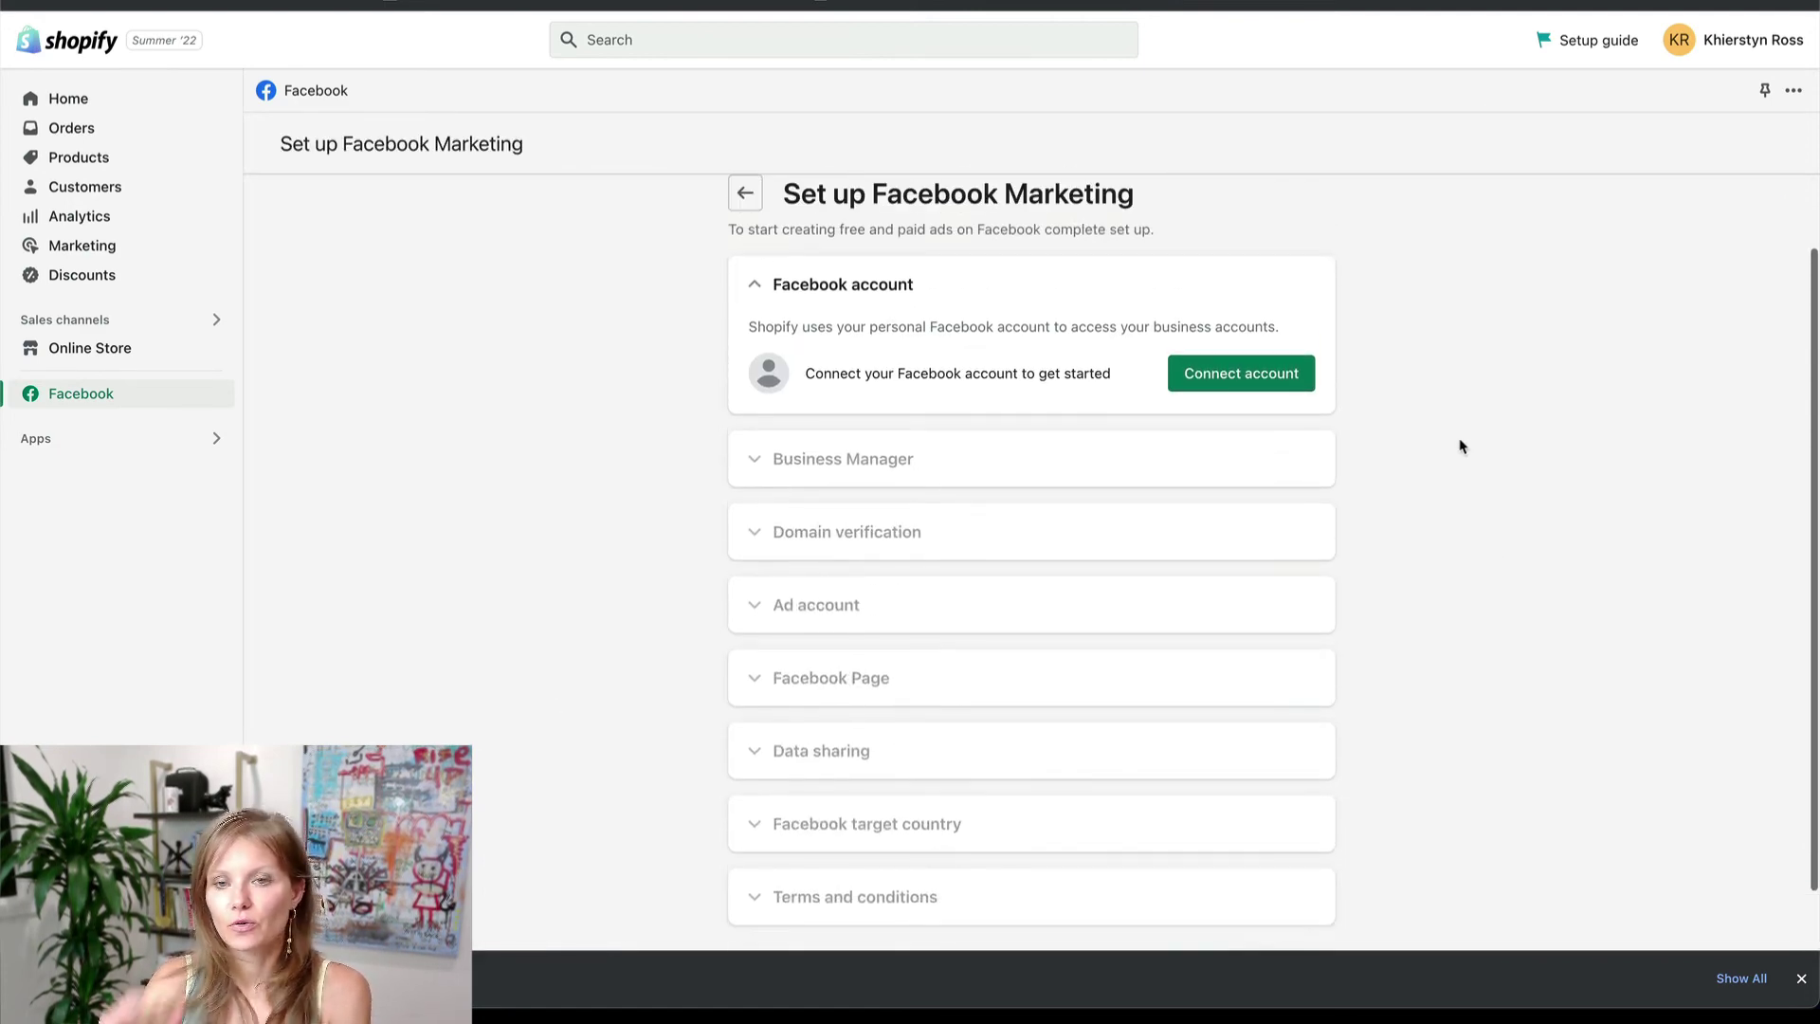
{"action": "left_click", "coordinate": [1232, 389]}
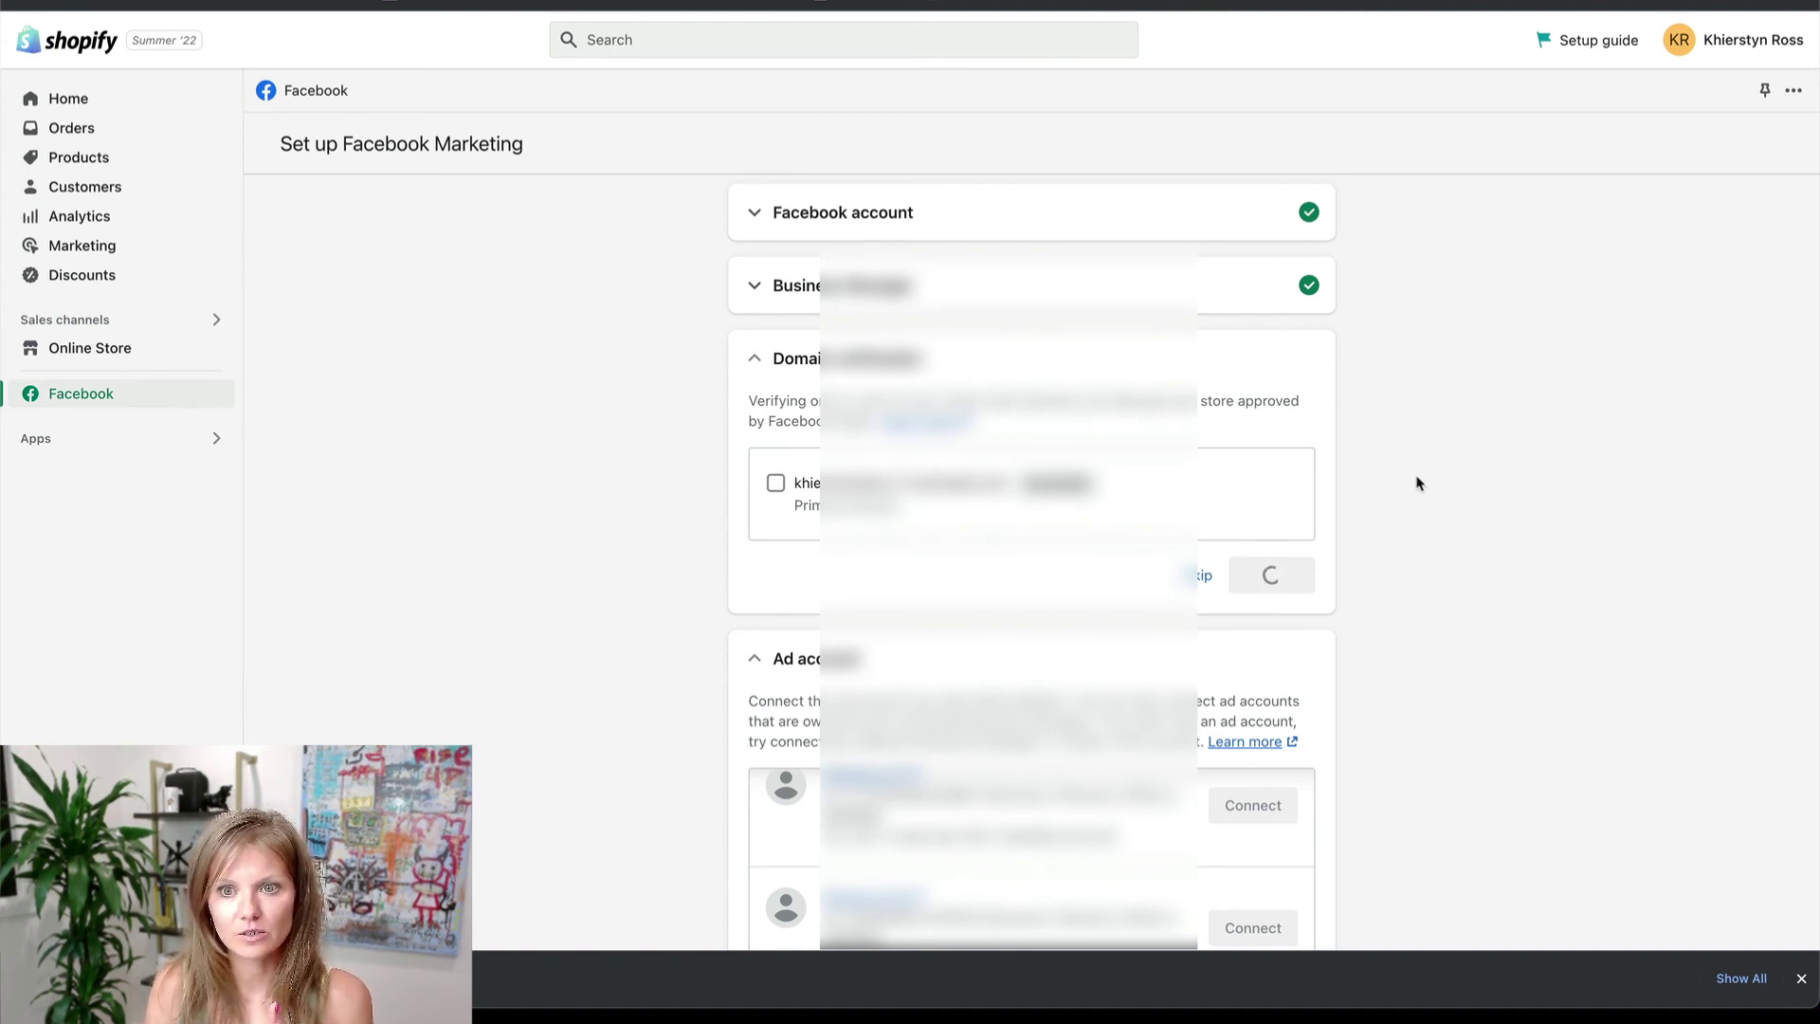
Step: Examine the domain verification, ad account and remaining Facebook Marketing setup sections, and return to the channel's feature list
{"action": "scroll", "coordinate": [1415, 546], "scroll_direction": "down", "scroll_amount": 5}
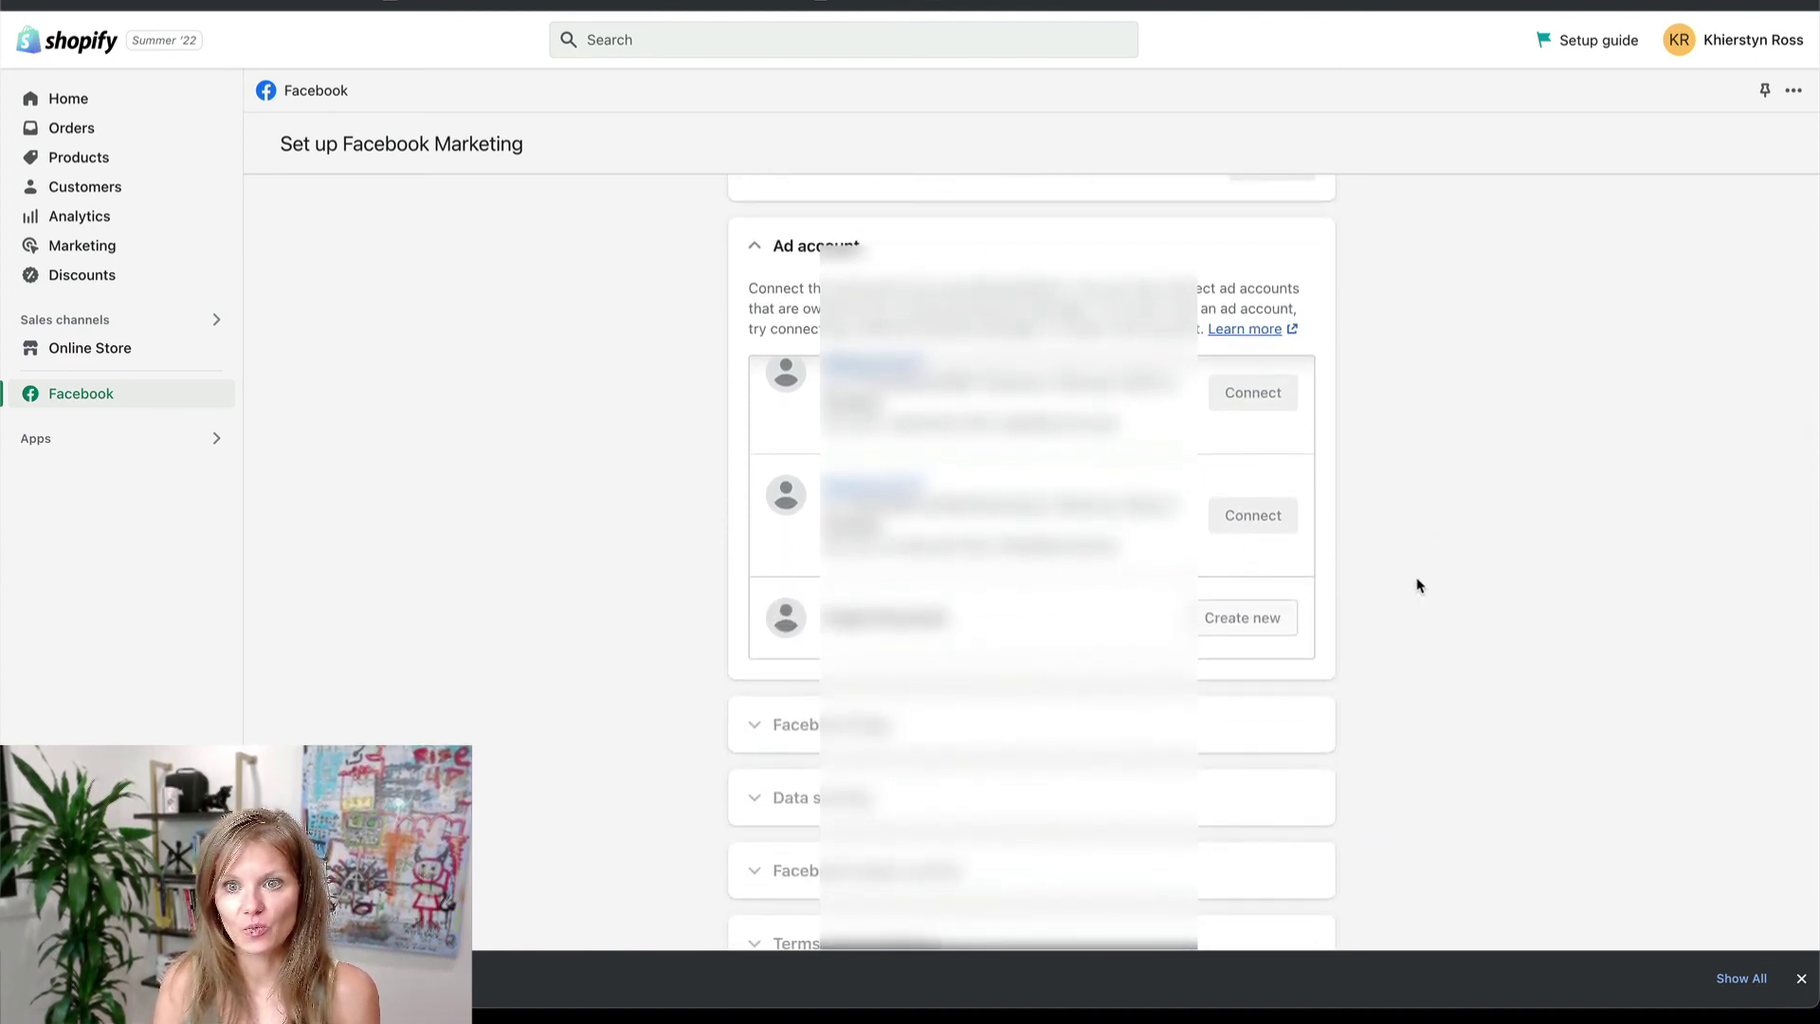
{"action": "scroll", "coordinate": [1393, 569], "scroll_direction": "down", "scroll_amount": 1}
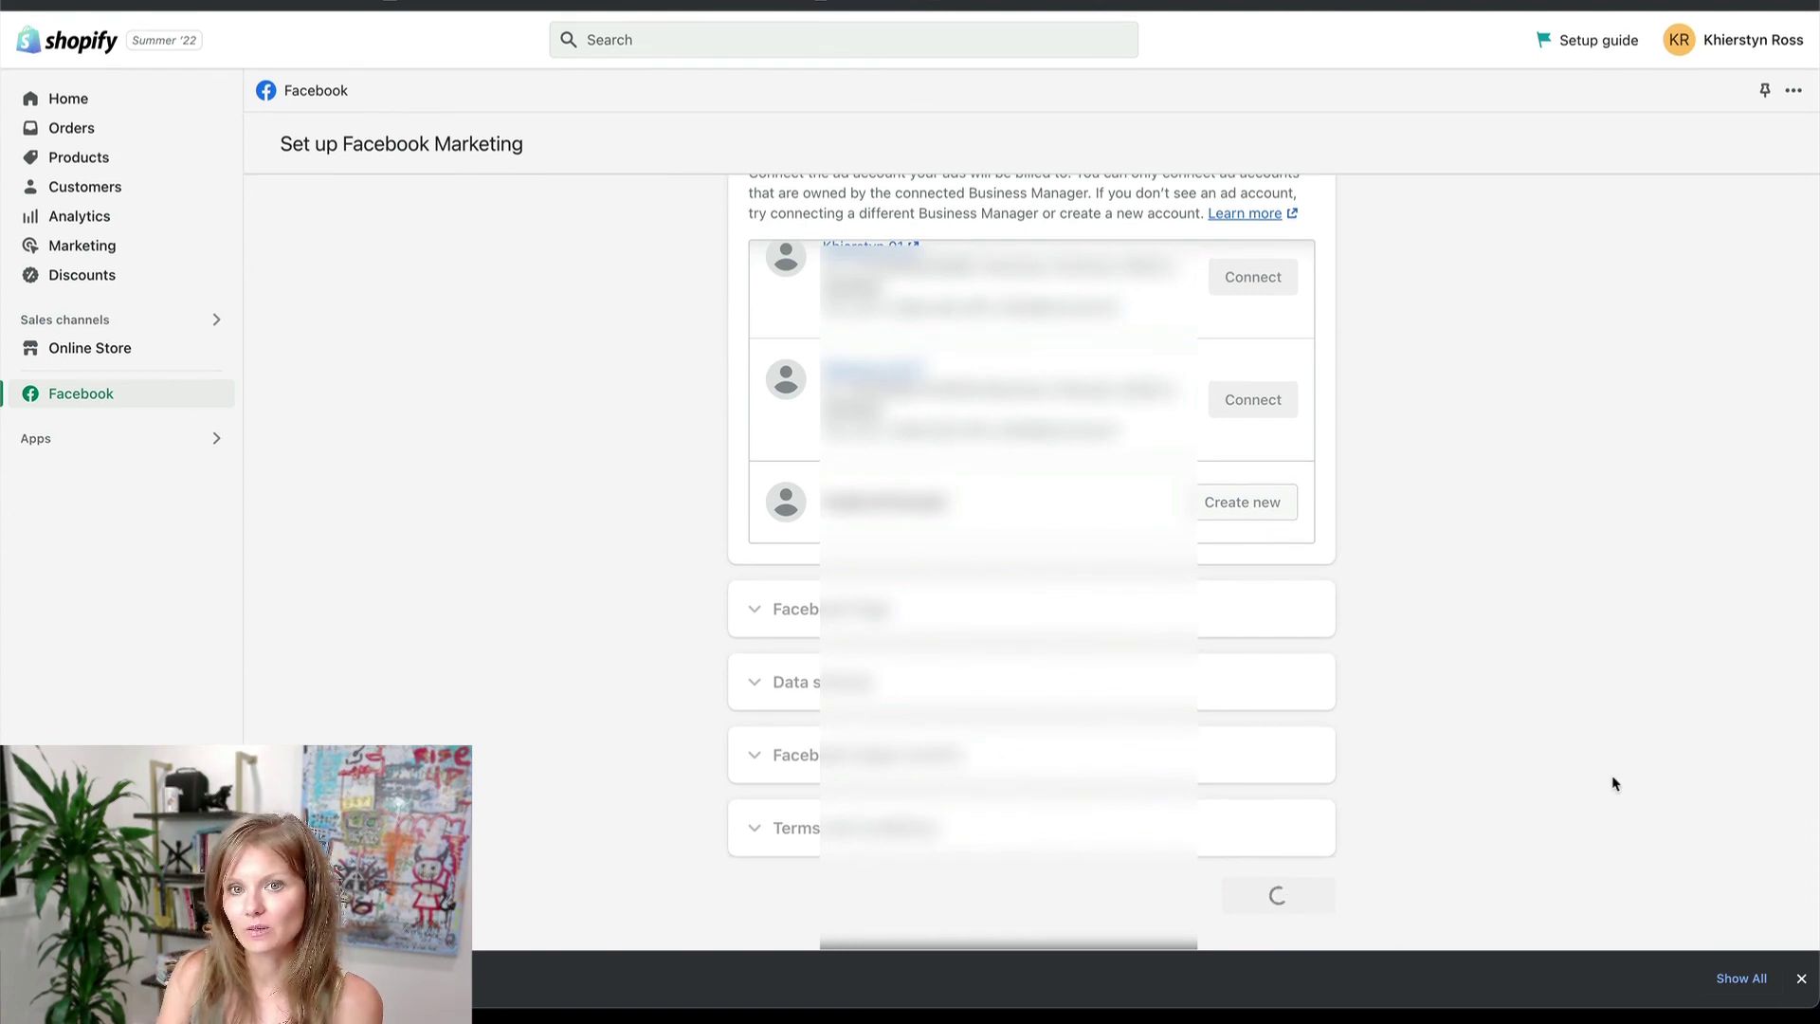
{"action": "scroll", "coordinate": [1605, 780], "scroll_direction": "up", "scroll_amount": 10}
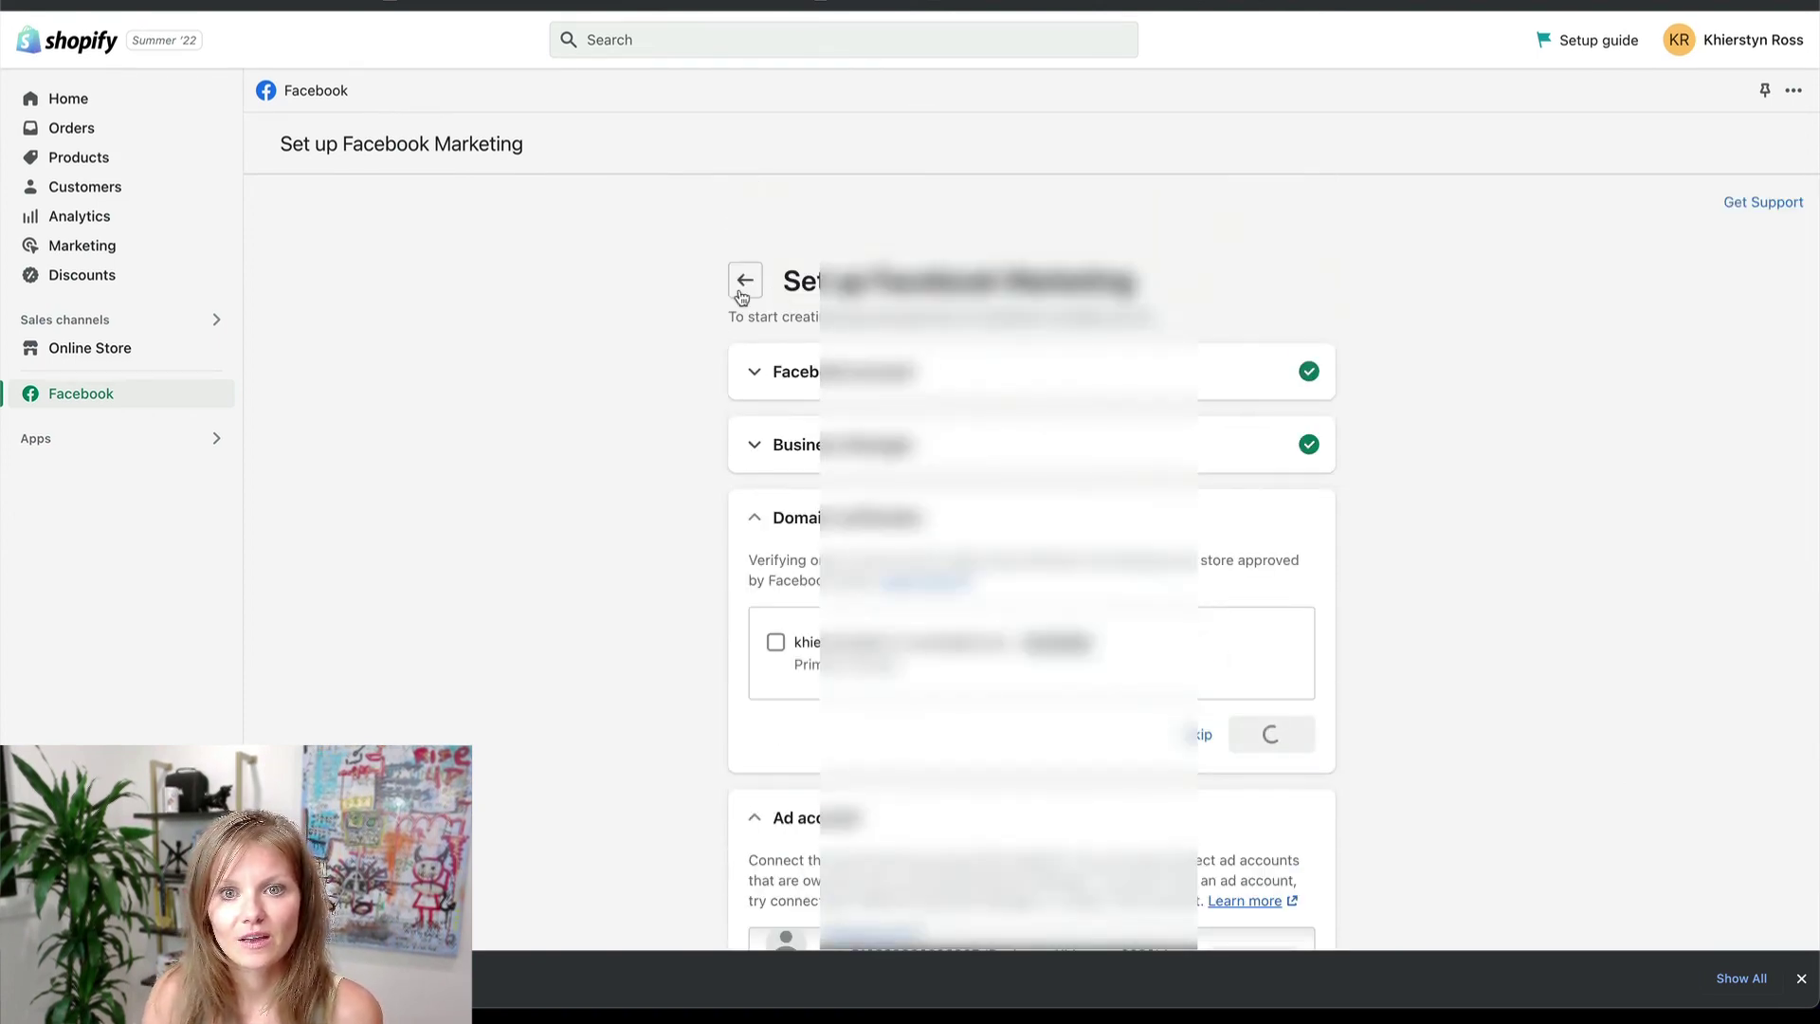
{"action": "left_click", "coordinate": [741, 282]}
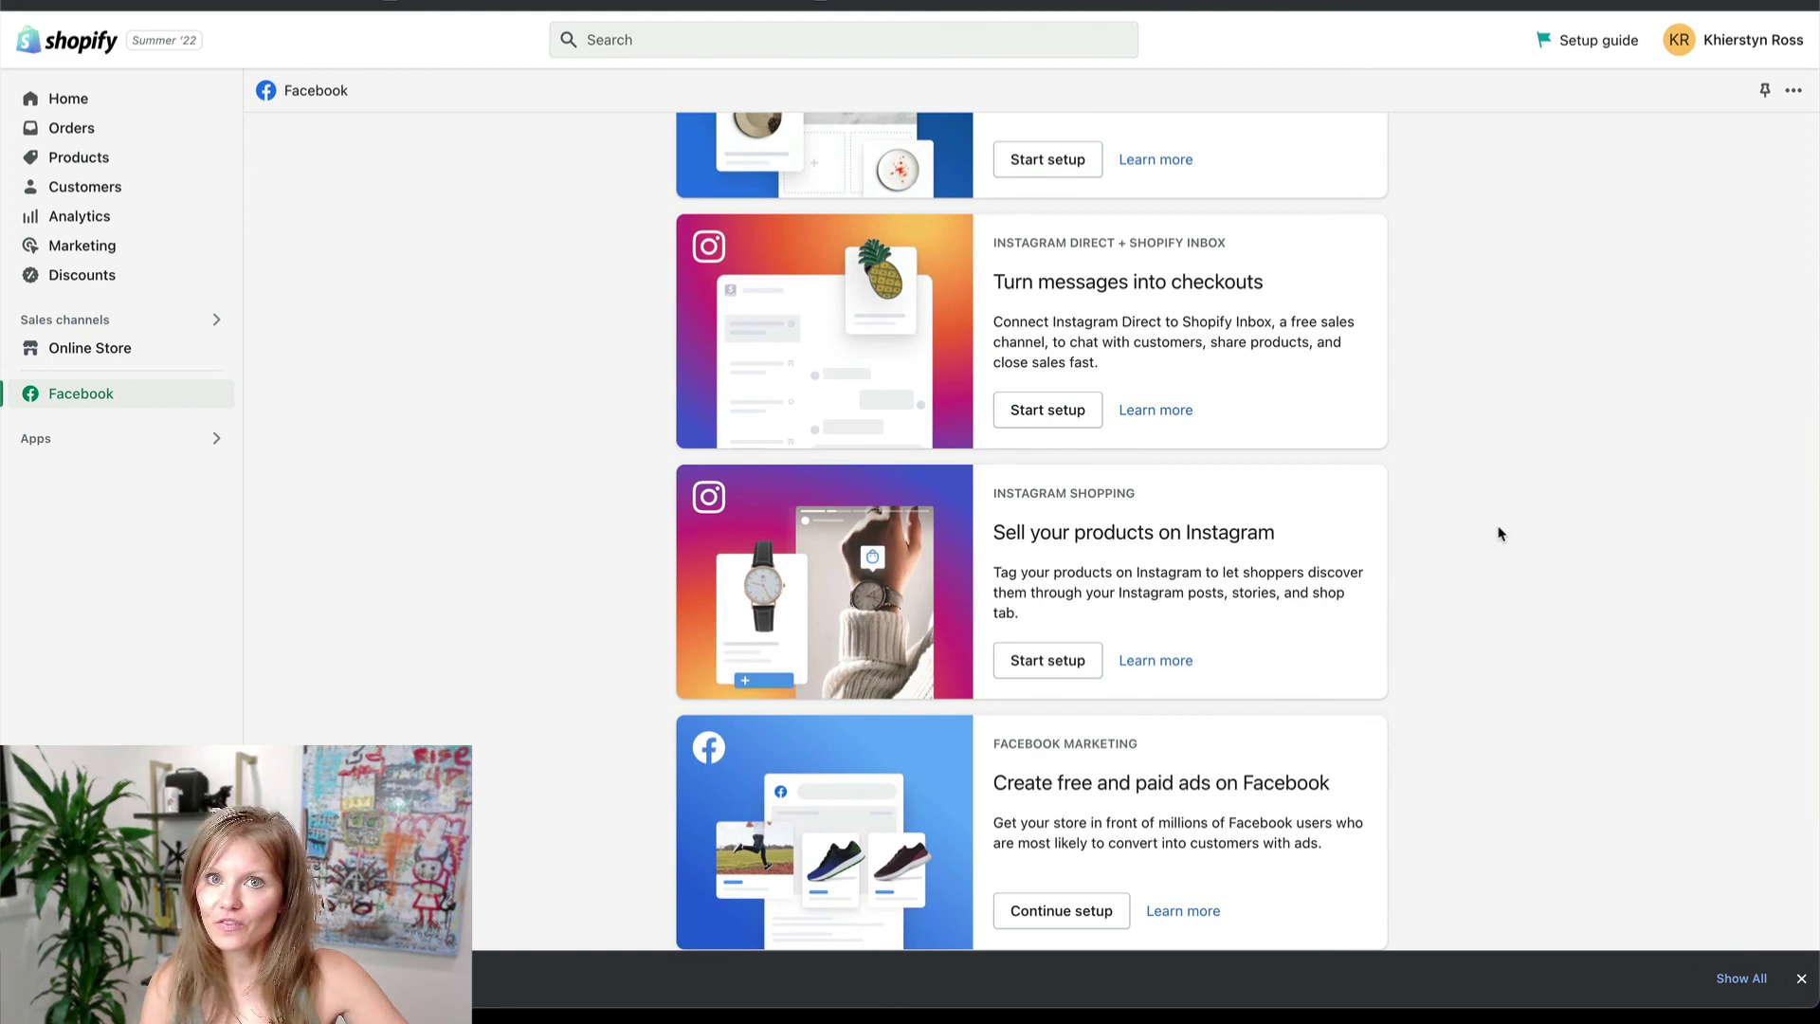